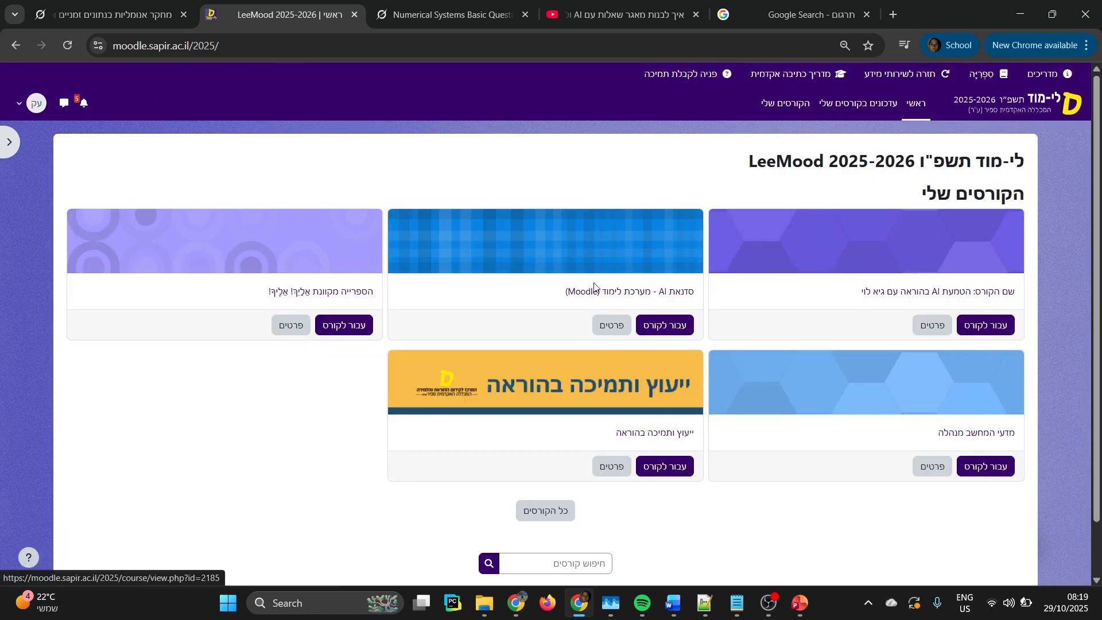
Step: Open the "סדנאת AI - מערכת לימוד (Moodle)" course and start adding a quiz (בוחן) activity to the "דוגמא" section
{"action": "left_click", "coordinate": [606, 295]}
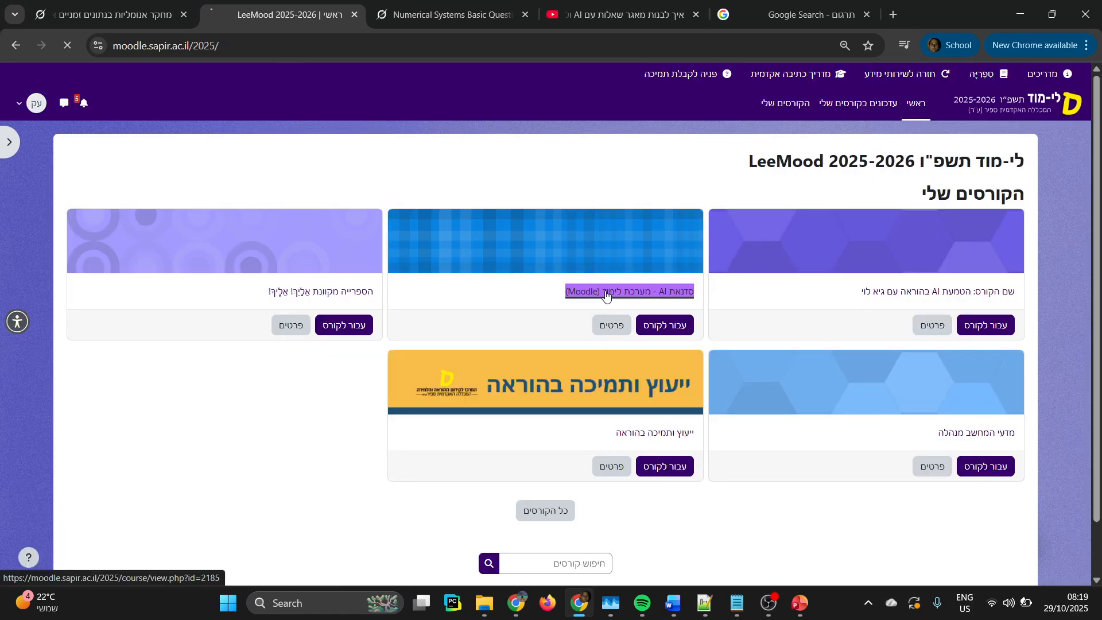
{"action": "scroll", "coordinate": [777, 395], "scroll_direction": "down", "scroll_amount": 5}
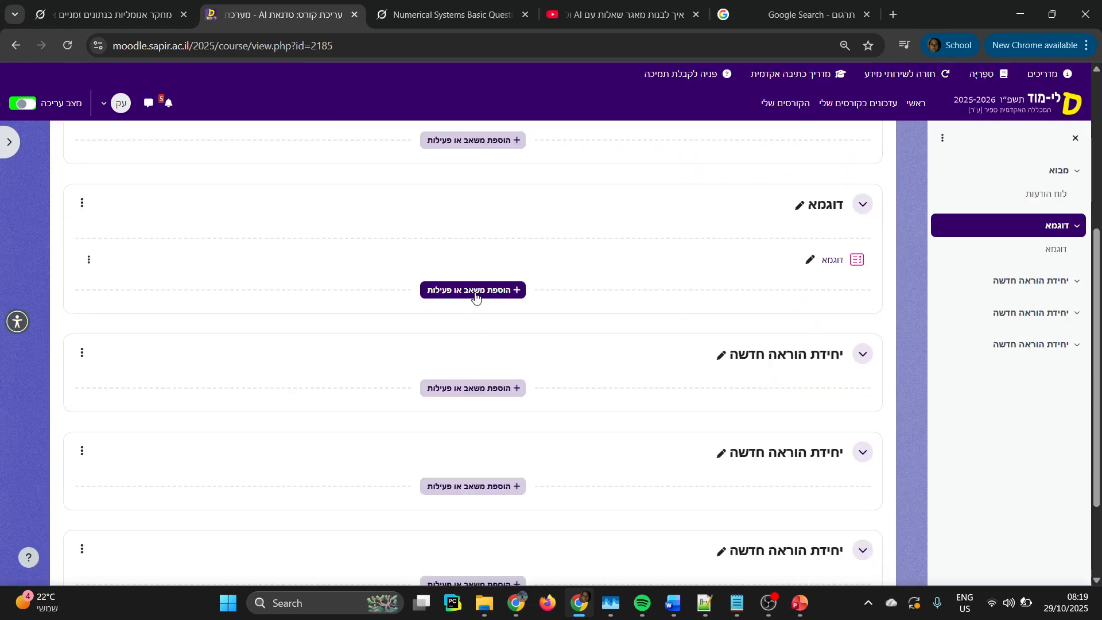
{"action": "left_click", "coordinate": [475, 291]}
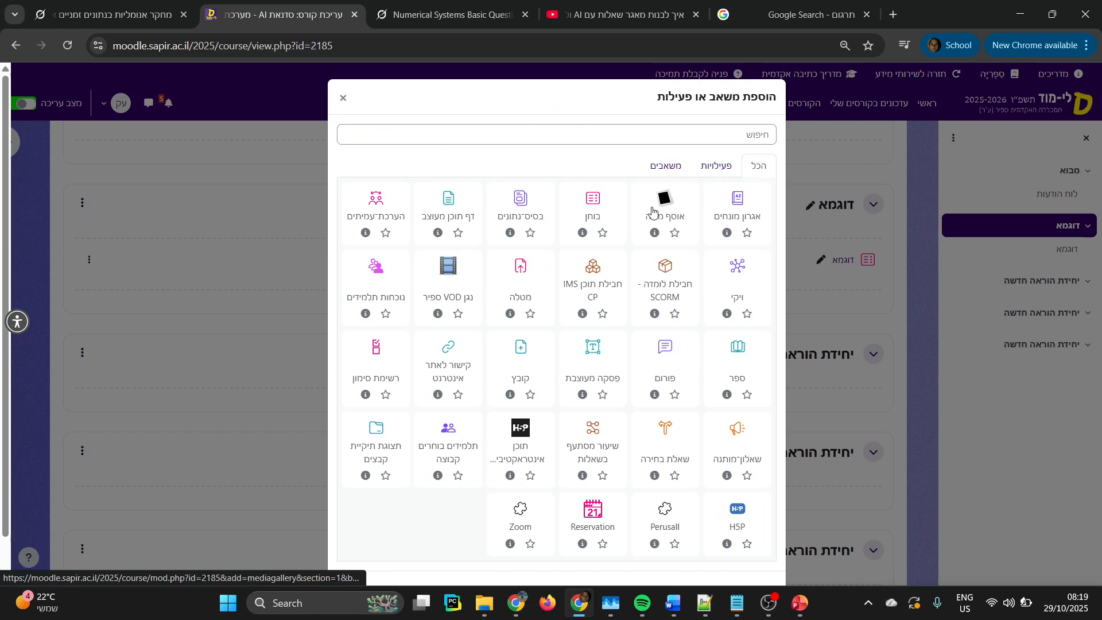
{"action": "left_click", "coordinate": [586, 198]}
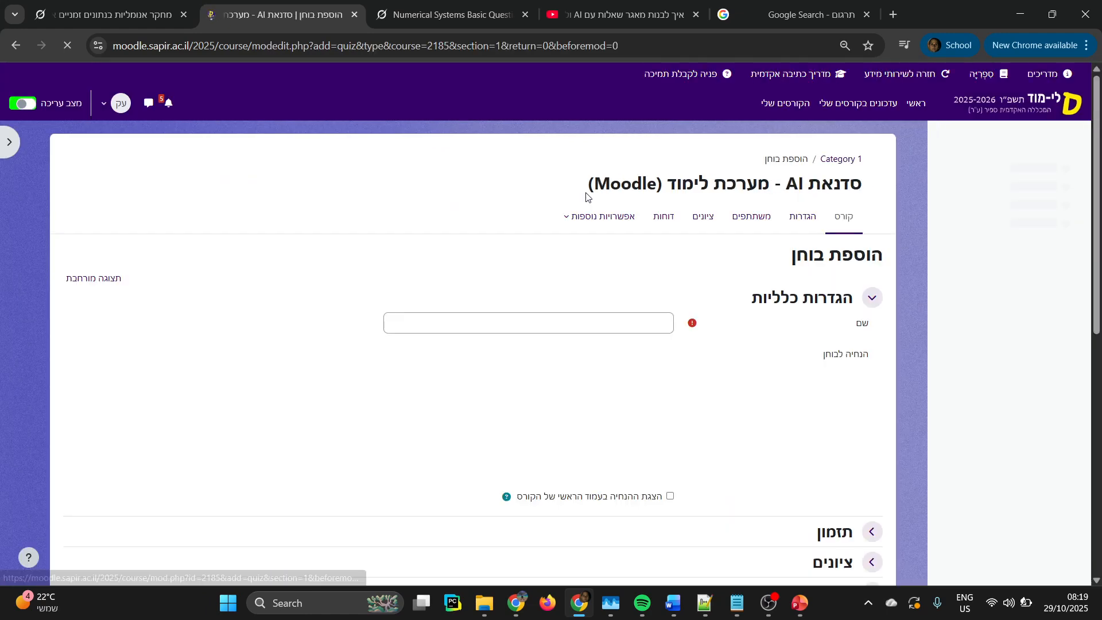
Step: Name the new quiz "בוחן לדוגמא", then save it and display it
{"action": "scroll", "coordinate": [735, 321], "scroll_direction": "down", "scroll_amount": 3}
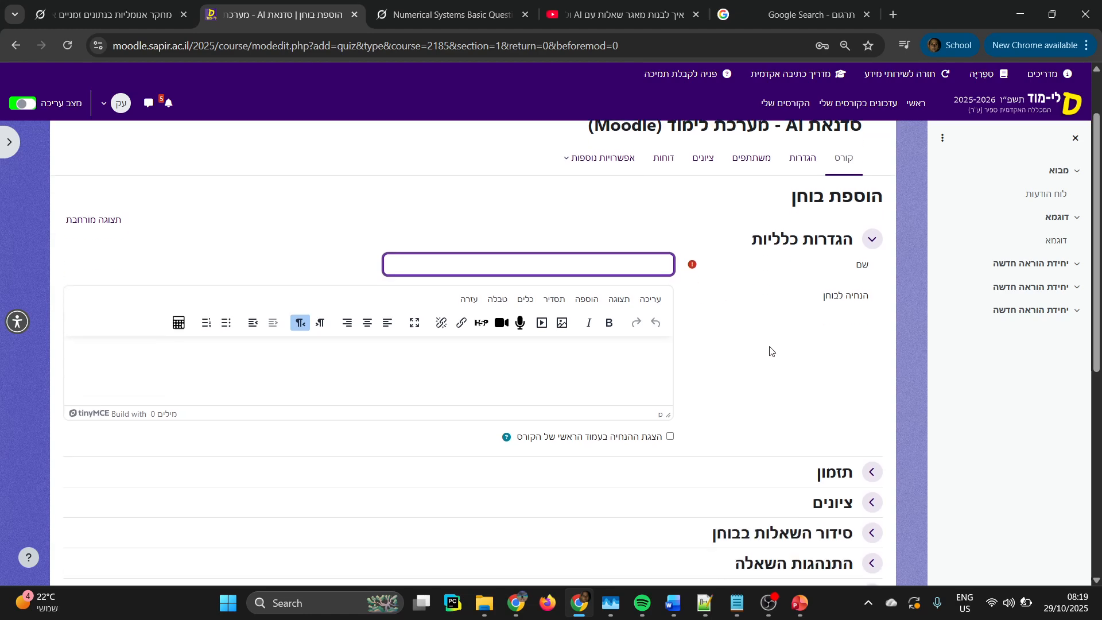
{"action": "scroll", "coordinate": [754, 251], "scroll_direction": "up", "scroll_amount": 1}
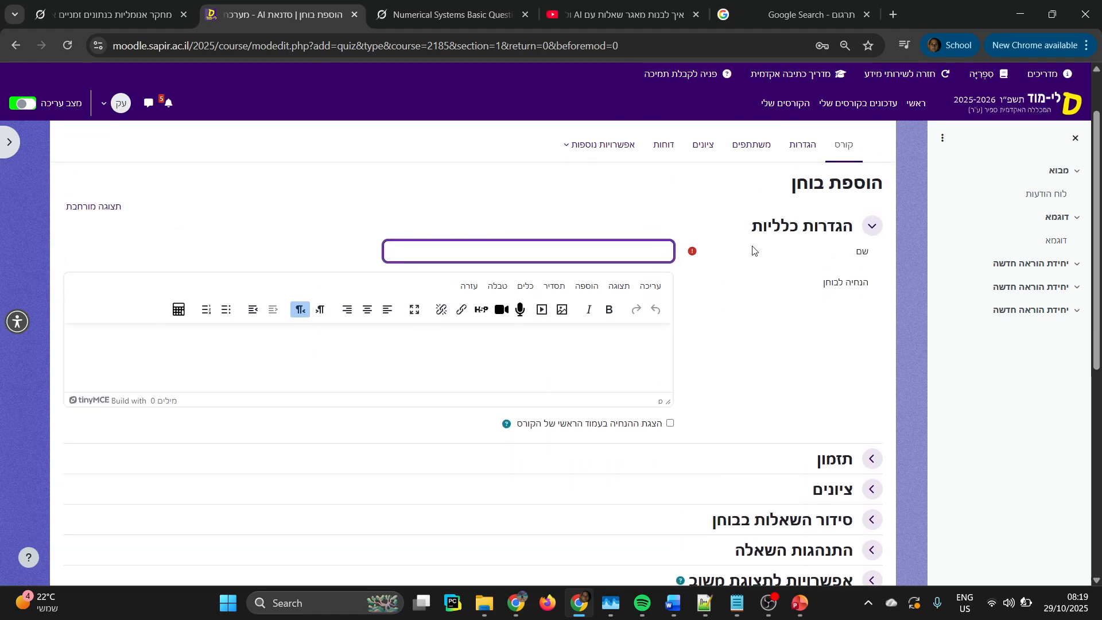
{"action": "key", "text": "alt+shift"}
{"action": "type", "text": "בוחן לדוגמא"}
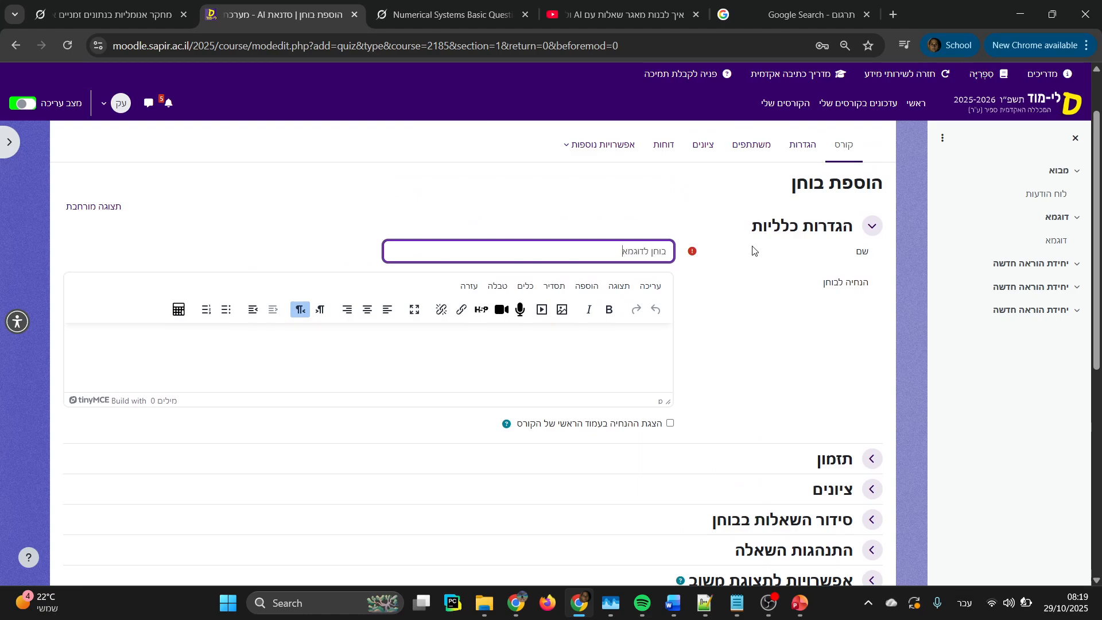
{"action": "scroll", "coordinate": [603, 315], "scroll_direction": "down", "scroll_amount": 5}
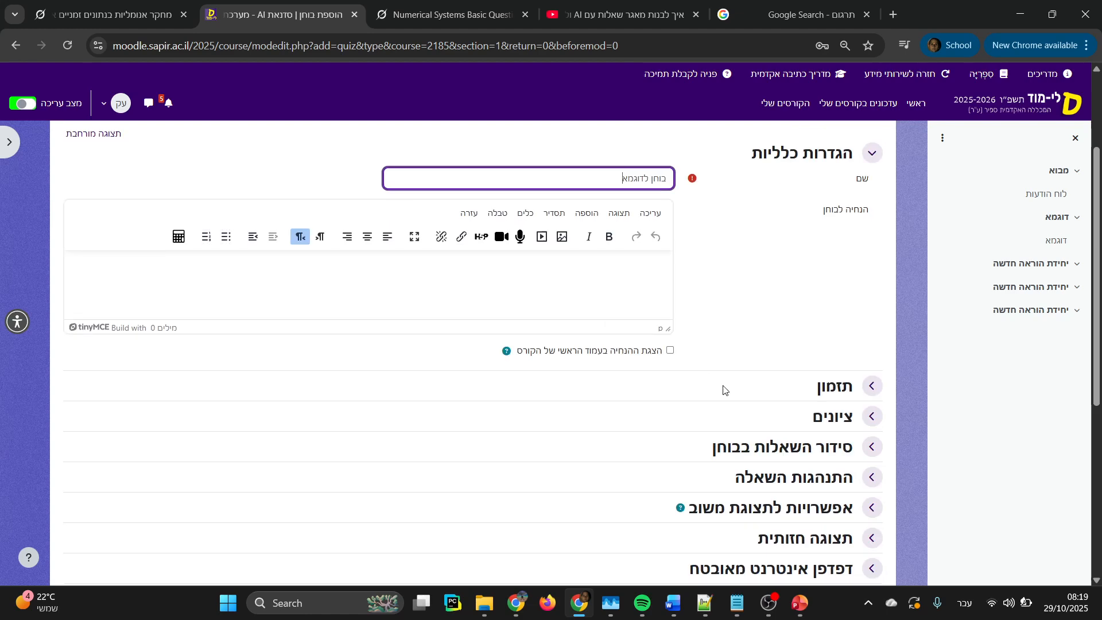
{"action": "scroll", "coordinate": [733, 411], "scroll_direction": "down", "scroll_amount": 2}
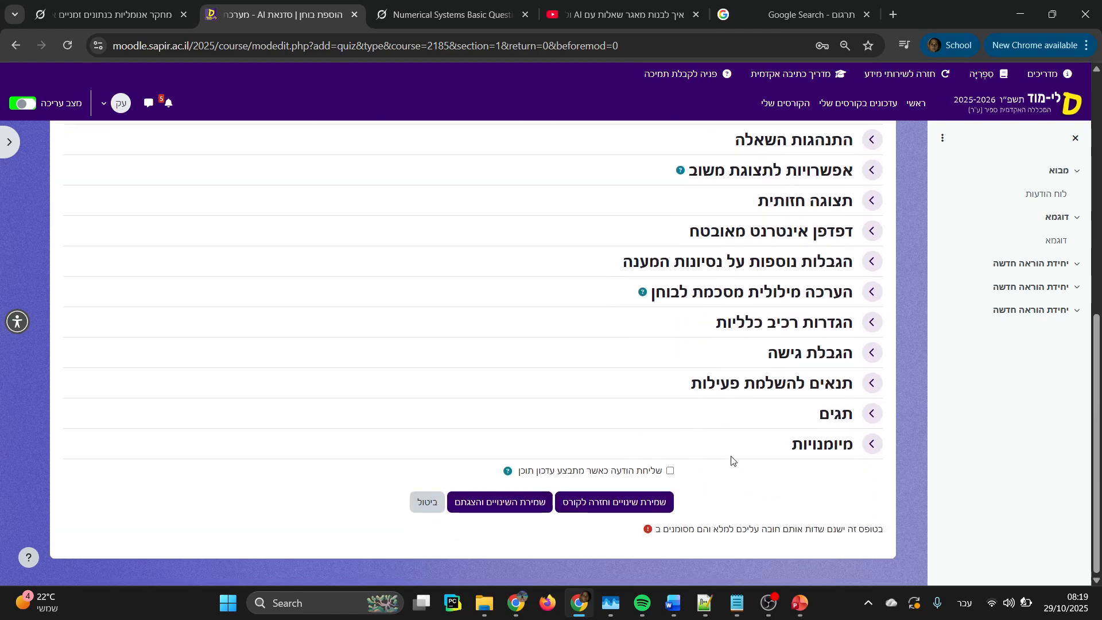
{"action": "left_click", "coordinate": [490, 502]}
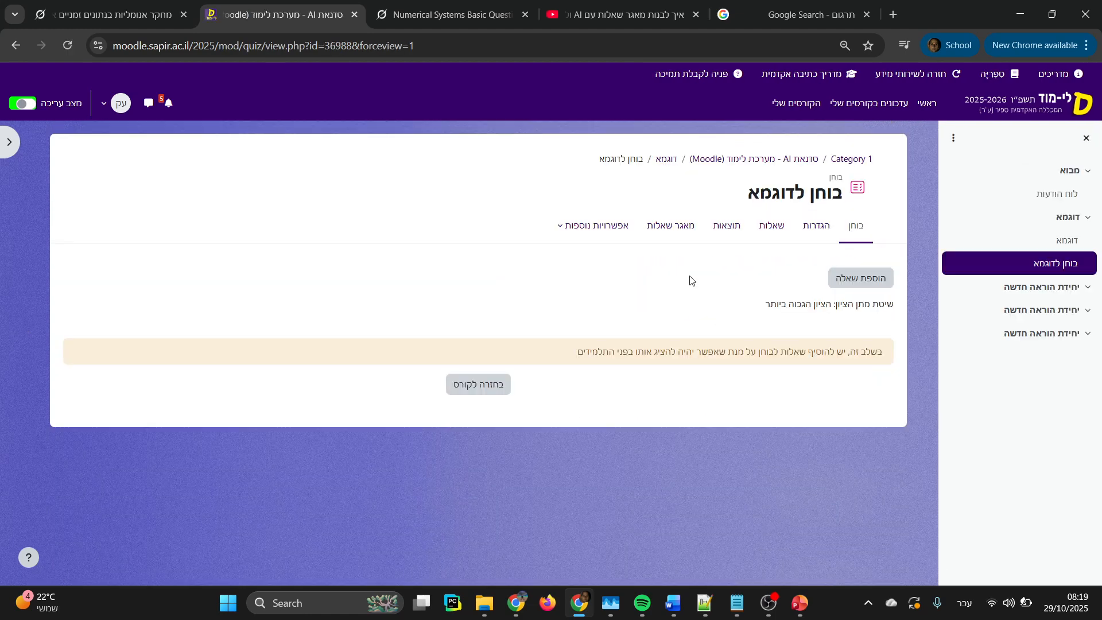
Step: Add a new multiple-choice question (רב־ברירה) to the quiz's questions
{"action": "left_click", "coordinate": [775, 229]}
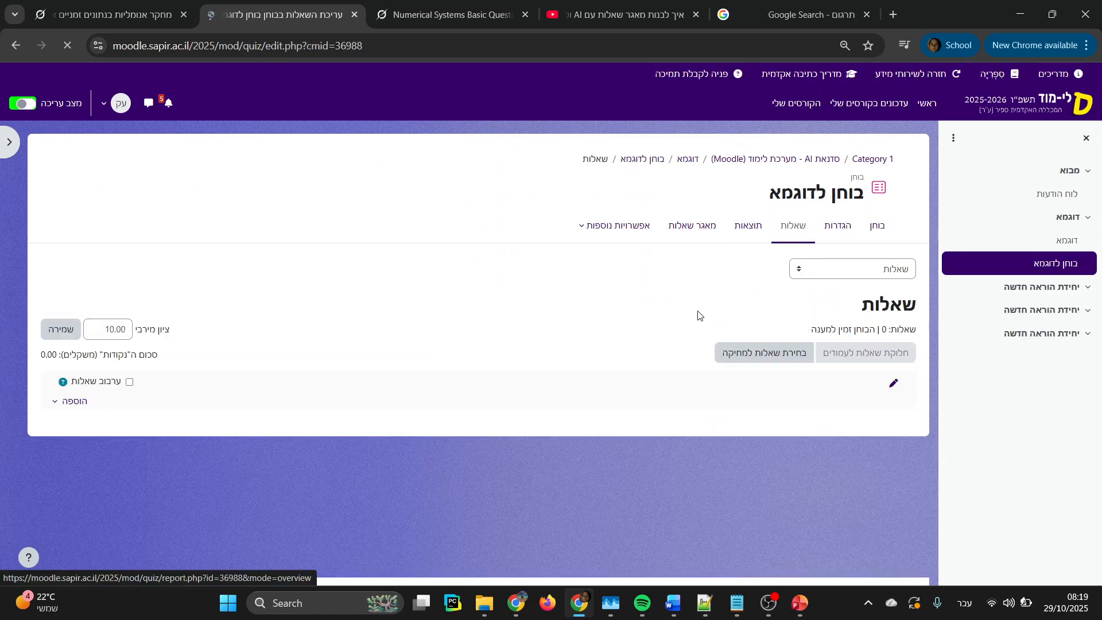
{"action": "left_click", "coordinate": [75, 401]}
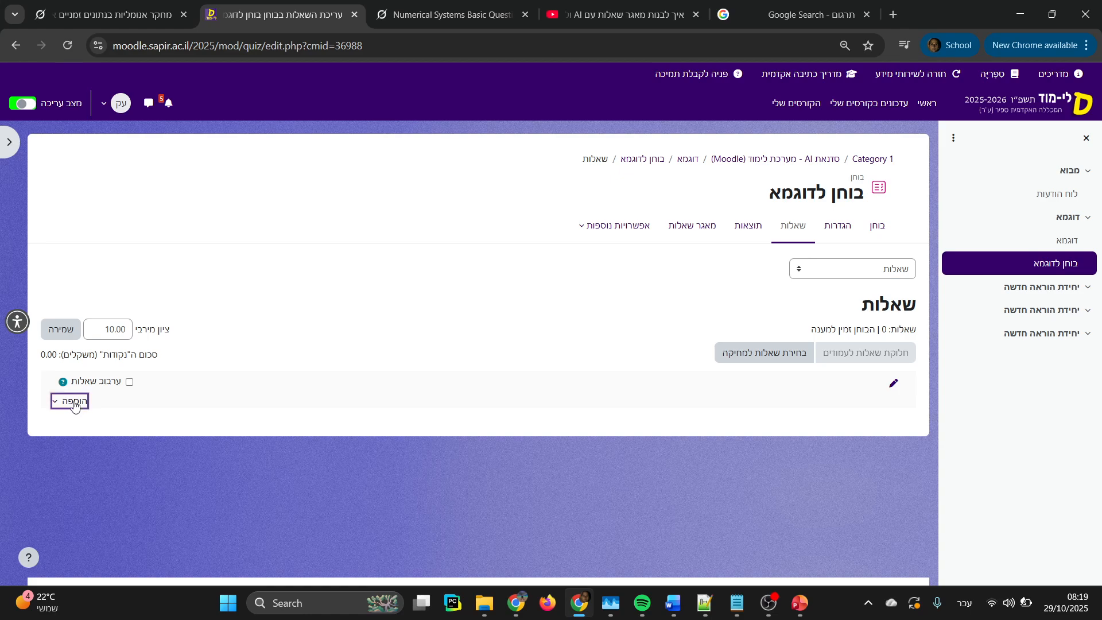
{"action": "left_click", "coordinate": [178, 414]}
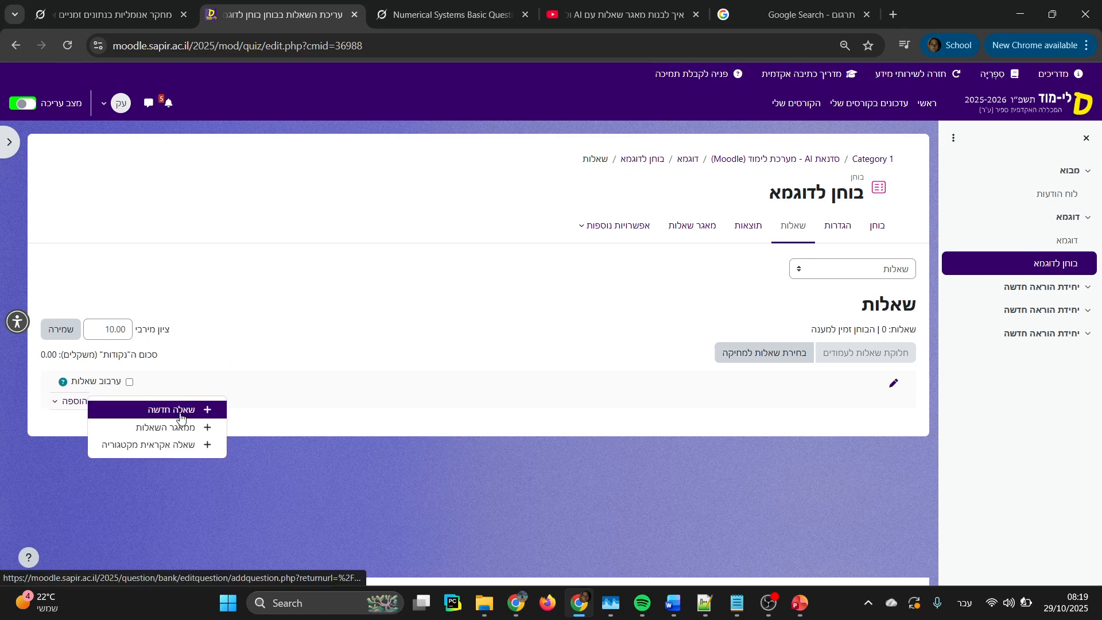
{"action": "left_click", "coordinate": [690, 227]}
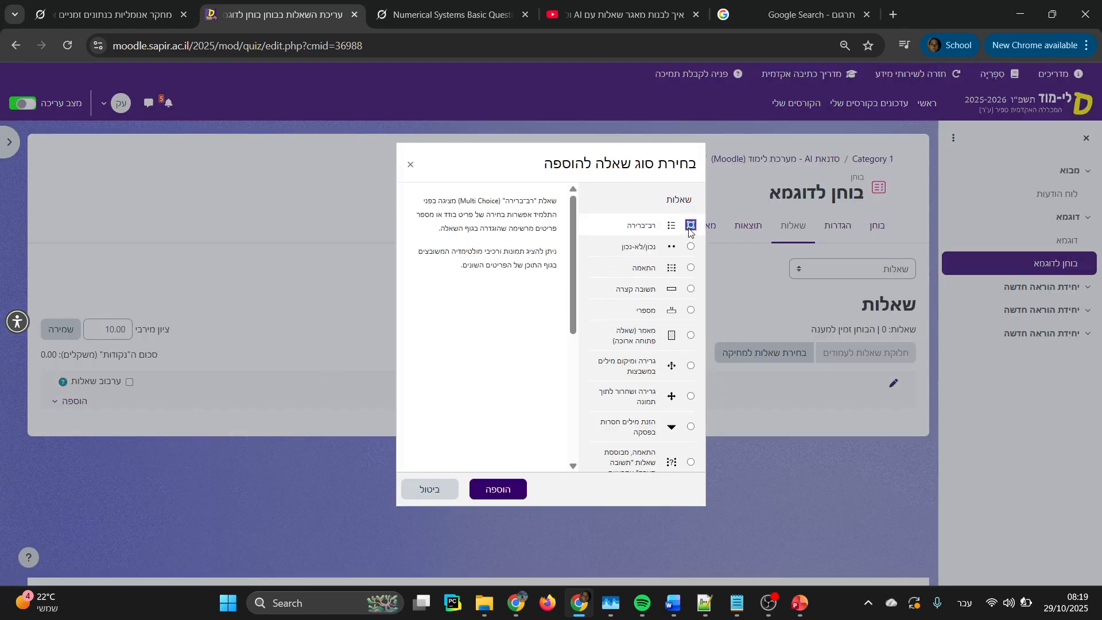
{"action": "left_click", "coordinate": [499, 489]}
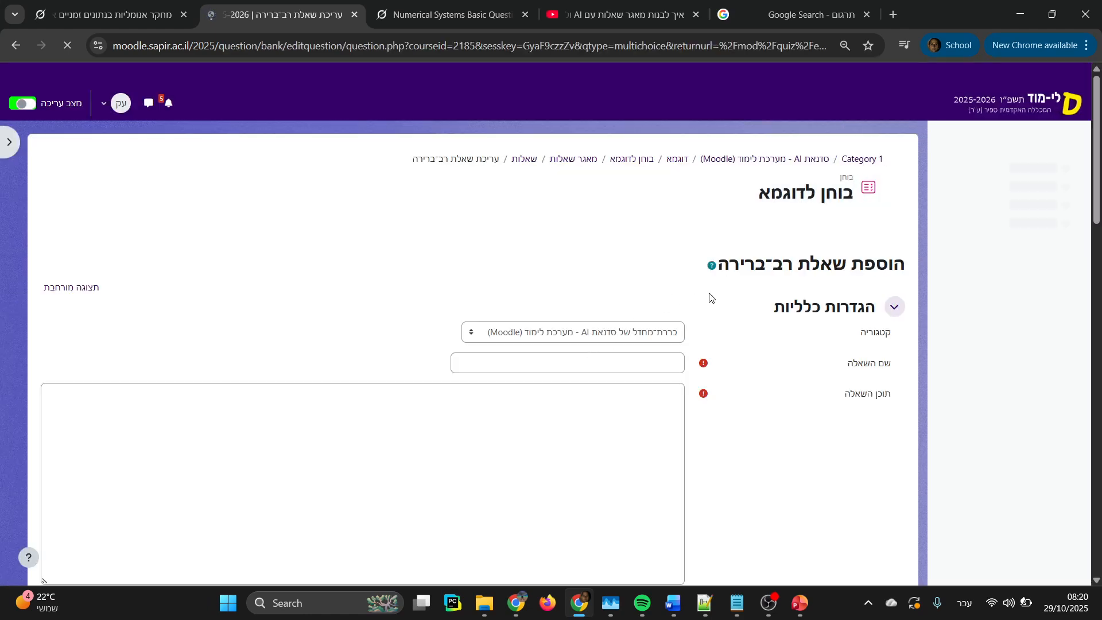
Step: Name the question "שאלה לדוגמא" and enter "זו השאלה" as its question text
{"action": "left_click", "coordinate": [624, 364]}
{"action": "type", "text": "שאלה ד"}
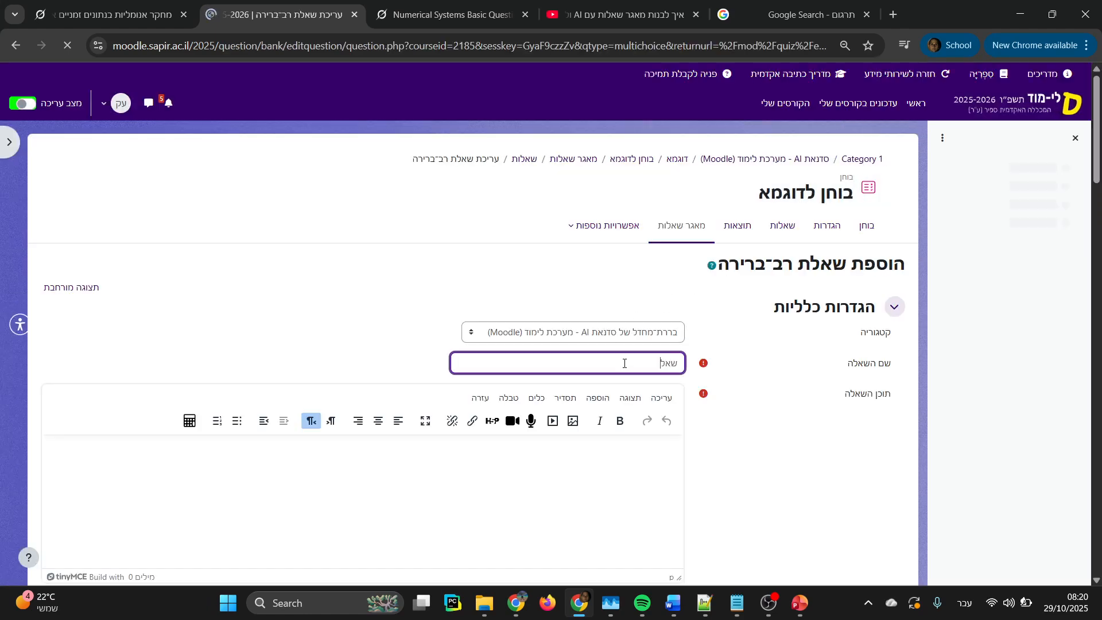
{"action": "scroll", "coordinate": [620, 332], "scroll_direction": "down", "scroll_amount": 4}
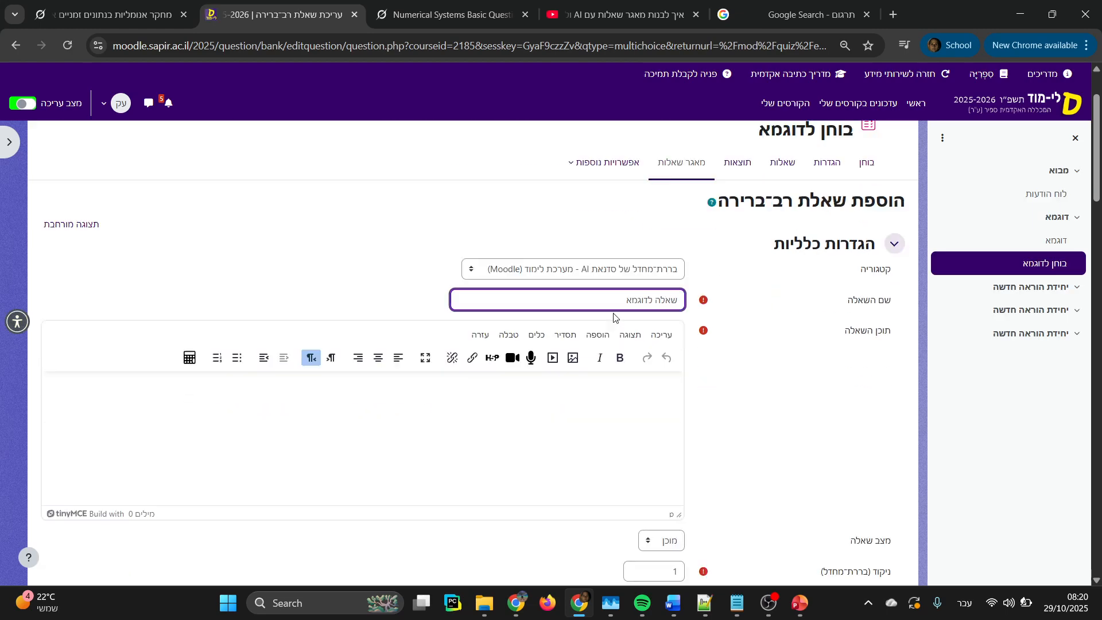
{"action": "left_click", "coordinate": [626, 229]}
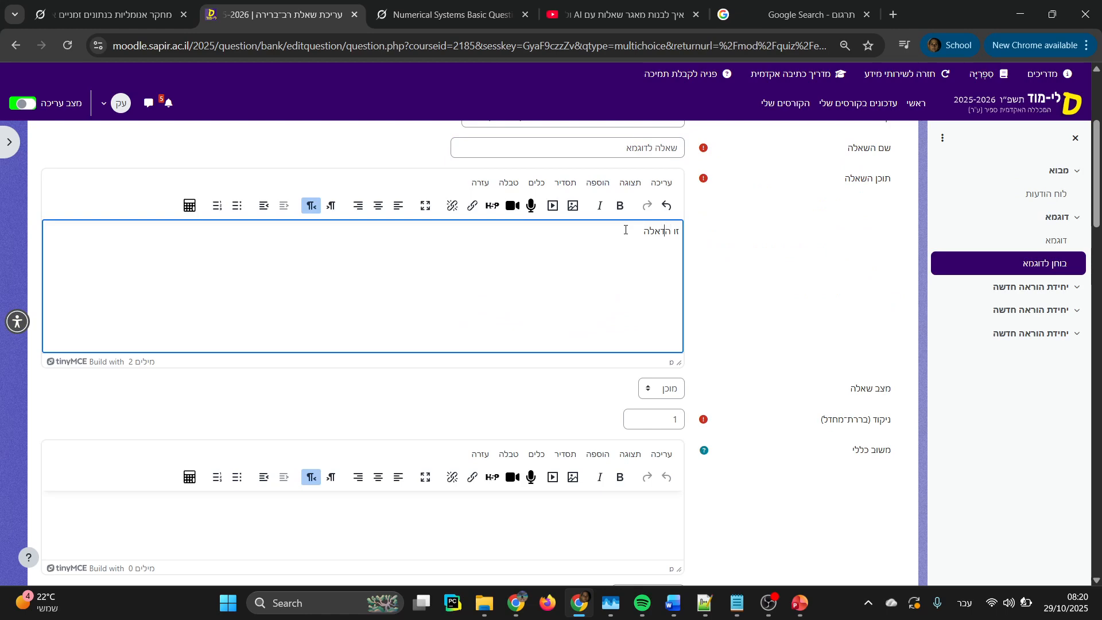
{"action": "key", "text": "F12"}
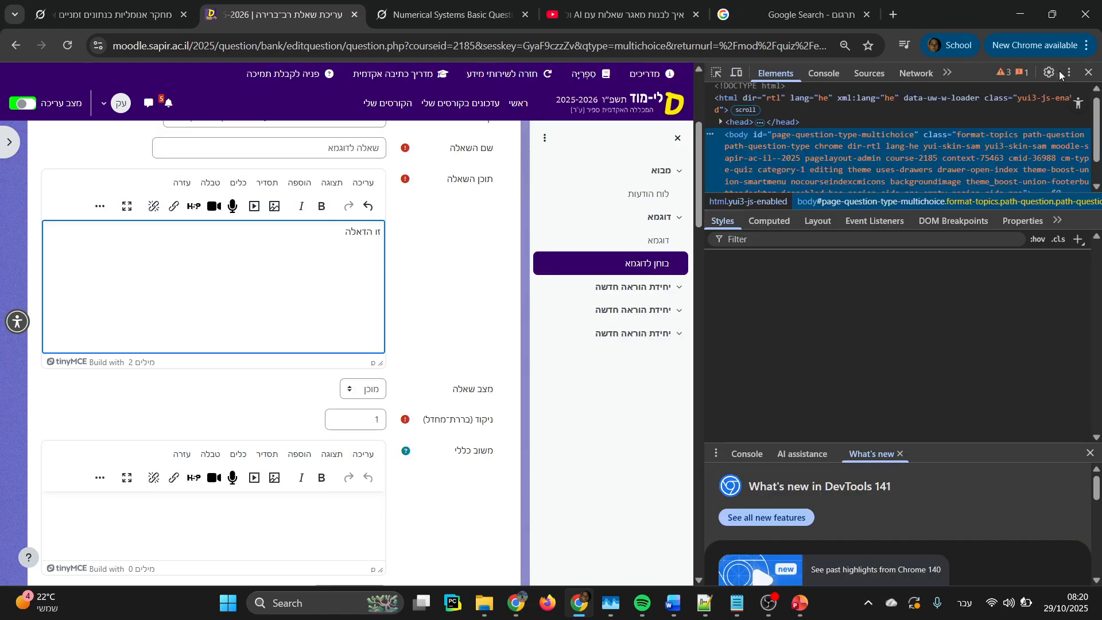
{"action": "left_click", "coordinate": [1089, 73]}
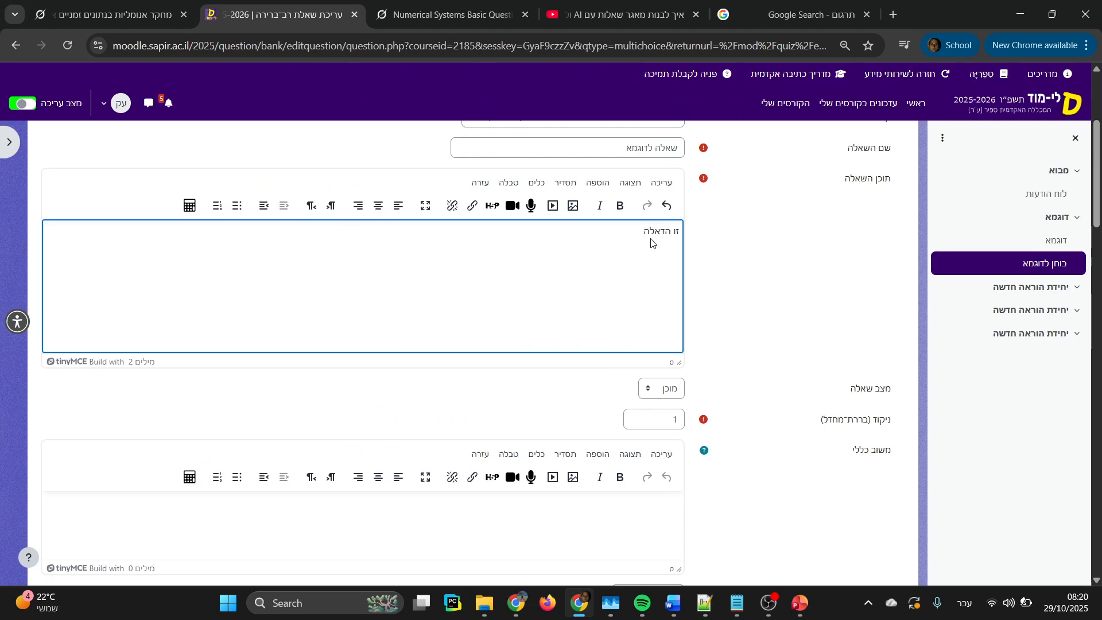
{"action": "key", "text": "BackSpace"}
{"action": "type", "text": "ש"}
Step: Give choice 1 a grade of 100% and enter "תשובה נכונה" as its answer text
{"action": "scroll", "coordinate": [631, 390], "scroll_direction": "down", "scroll_amount": 4}
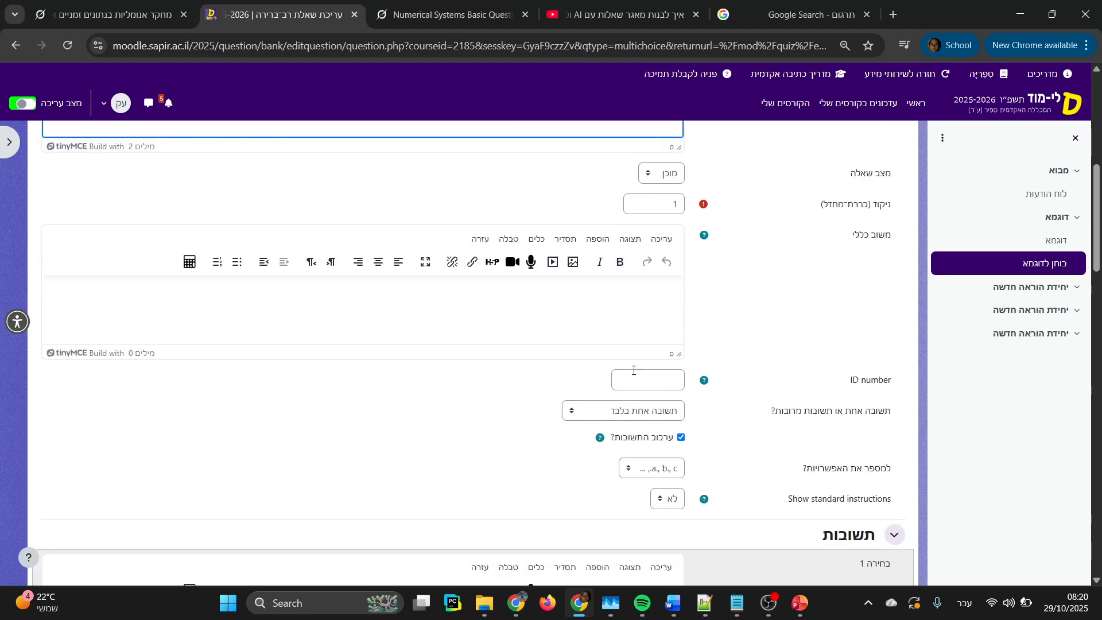
{"action": "scroll", "coordinate": [645, 314], "scroll_direction": "down", "scroll_amount": 5}
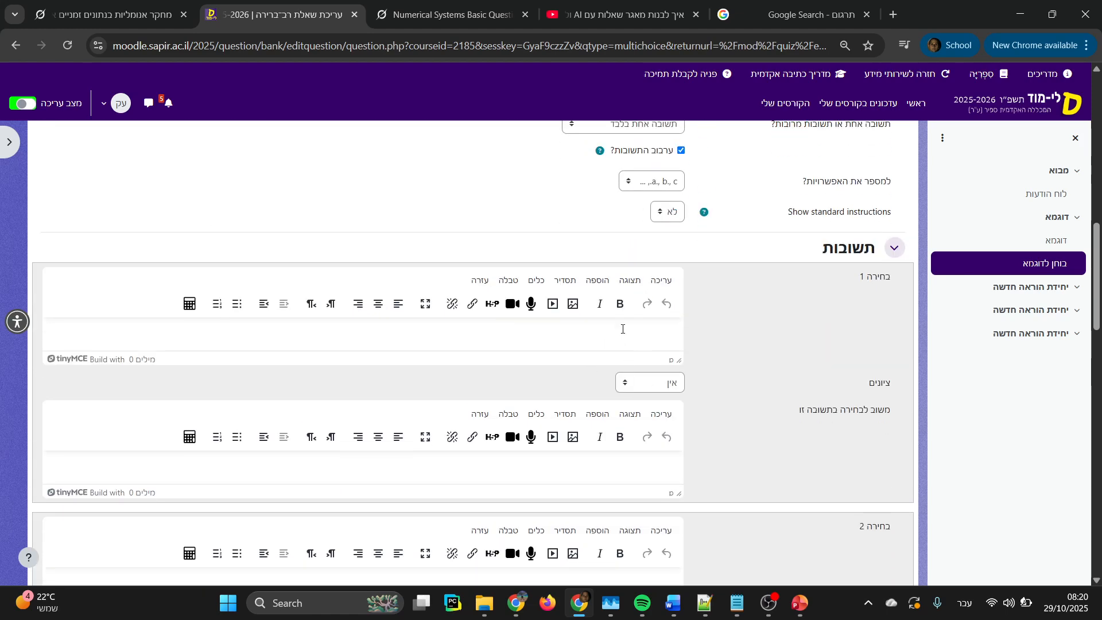
{"action": "left_click", "coordinate": [645, 381]}
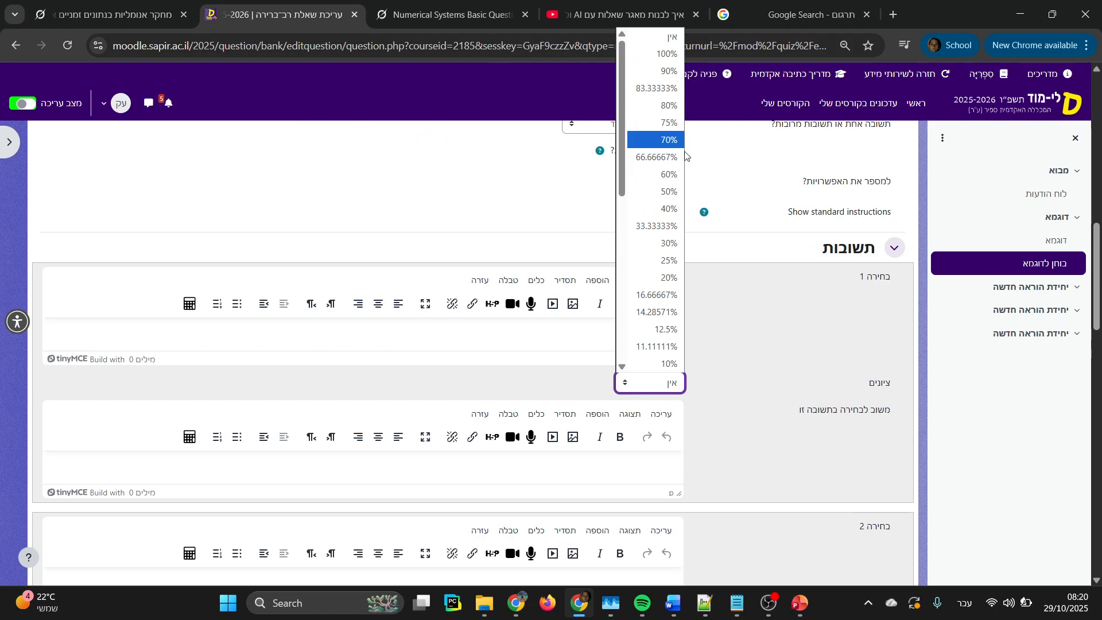
{"action": "left_click", "coordinate": [654, 54]}
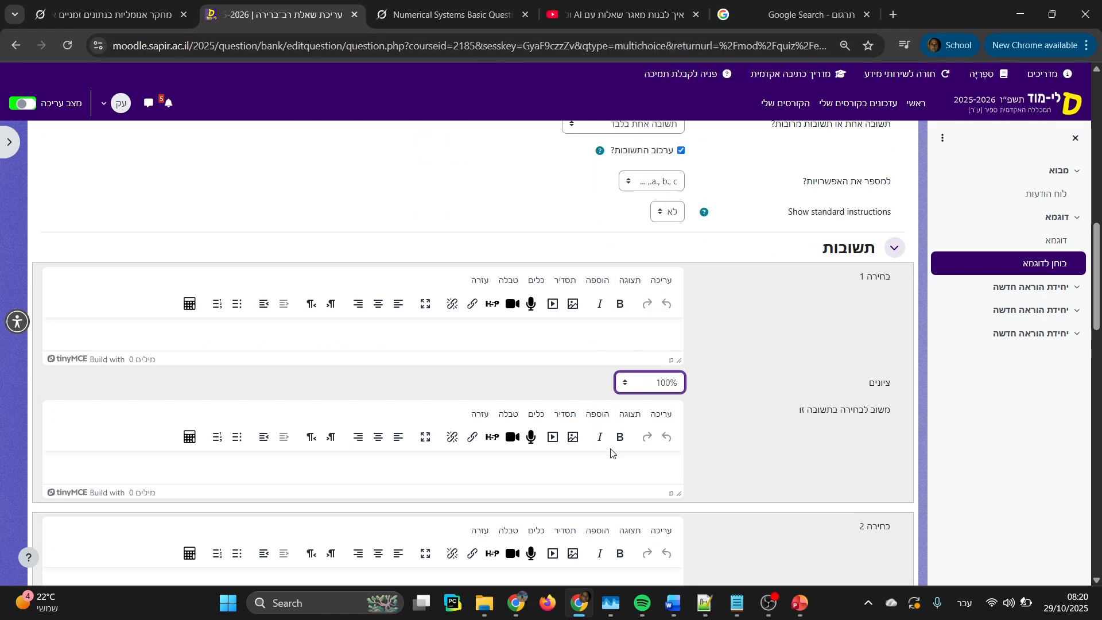
{"action": "left_click", "coordinate": [622, 330]}
{"action": "type", "text": "תשובה נכונה"}
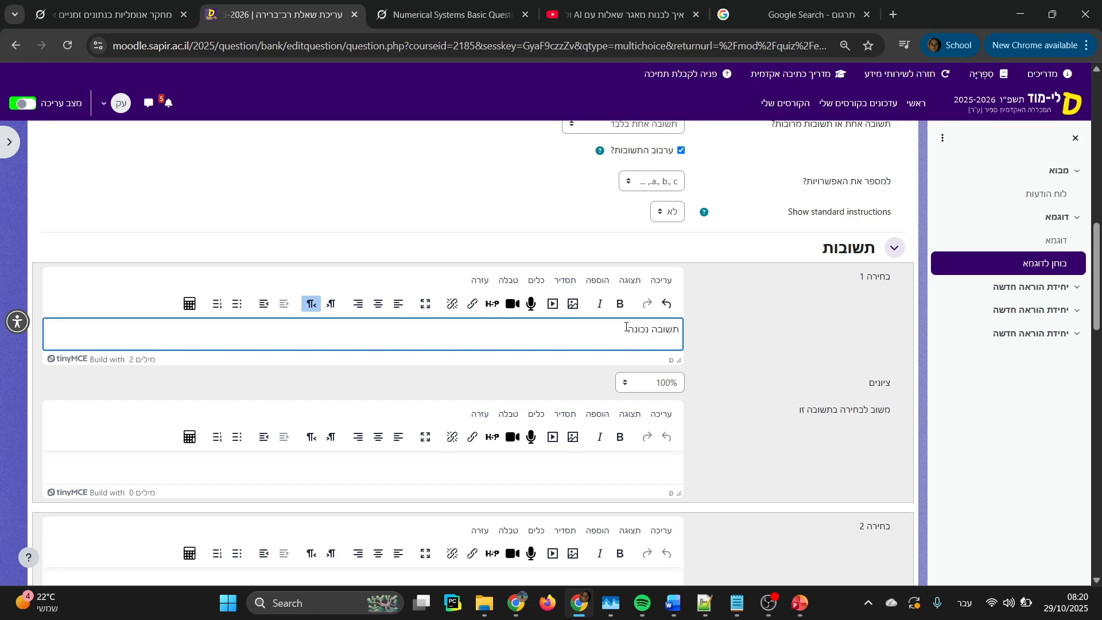
Step: Enter the distractor "הסחה 1" in choice 2 and copy it into choices 3 and 4
{"action": "scroll", "coordinate": [625, 327], "scroll_direction": "down", "scroll_amount": 4}
{"action": "left_click", "coordinate": [630, 369]}
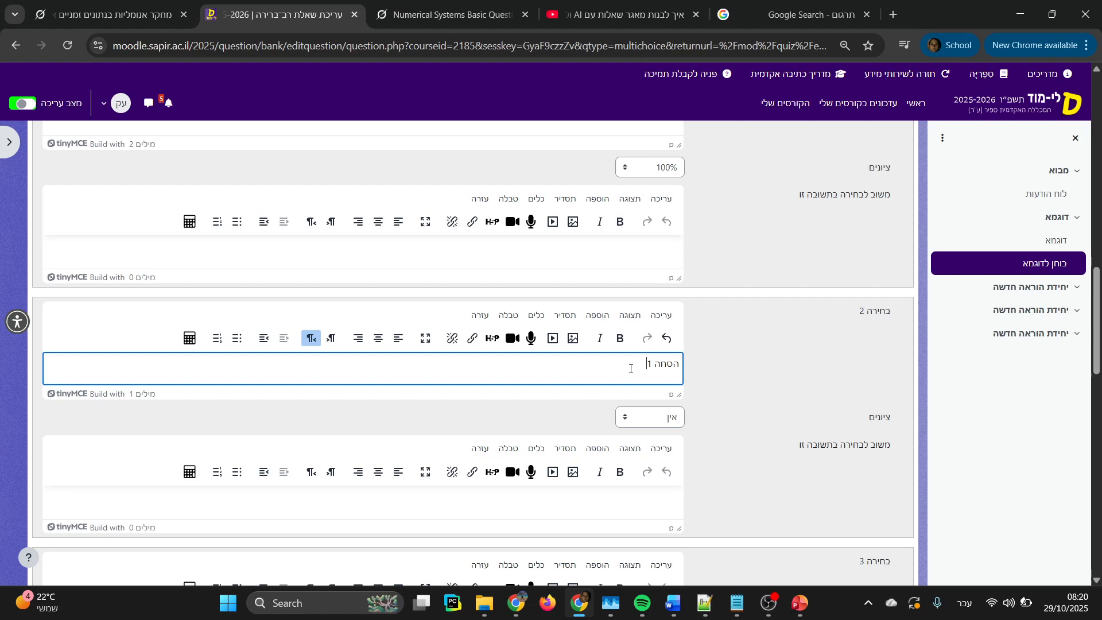
{"action": "triple_click", "coordinate": [639, 360]}
{"action": "key", "text": "ctrl+c"}
{"action": "scroll", "coordinate": [665, 413], "scroll_direction": "down", "scroll_amount": 5}
{"action": "left_click", "coordinate": [647, 336]}
{"action": "key", "text": "ctrl+v"}
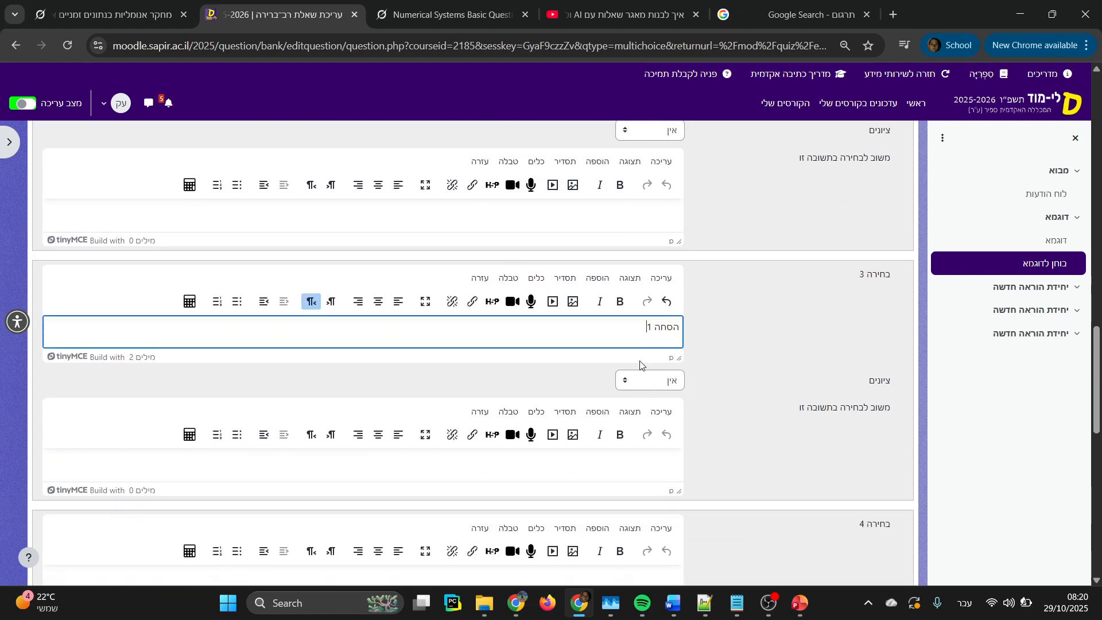
{"action": "scroll", "coordinate": [640, 365], "scroll_direction": "down", "scroll_amount": 3}
{"action": "left_click", "coordinate": [633, 431]}
{"action": "key", "text": "ctrl+v"}
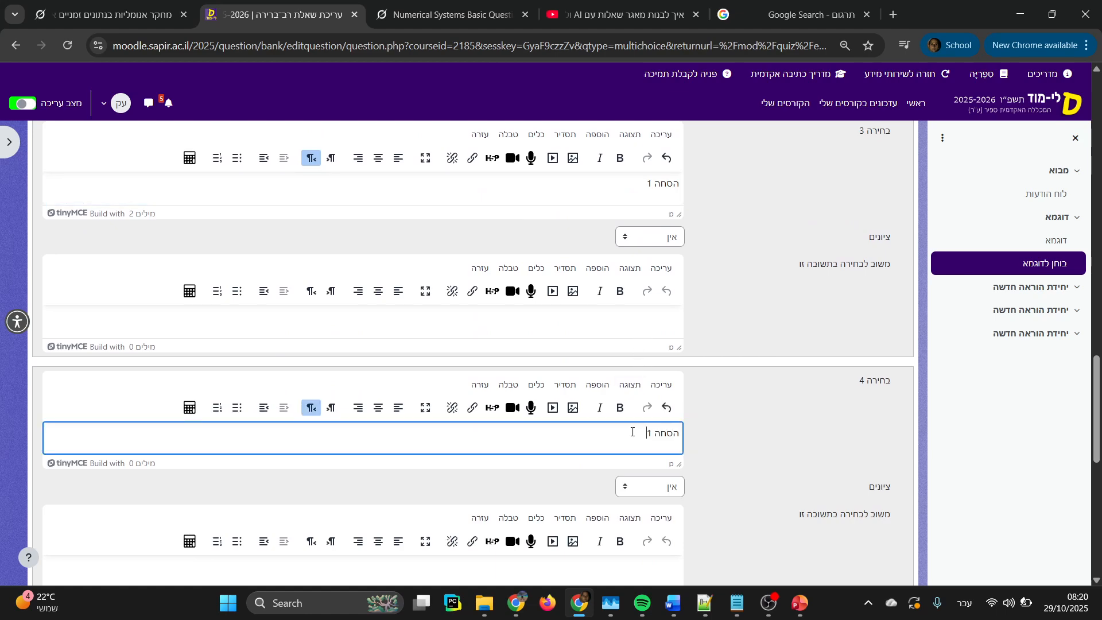
Step: Renumber the copied distractors in choices 3 and 4, making choice 4 "הסחה 3", and save the question
{"action": "scroll", "coordinate": [768, 365], "scroll_direction": "down", "scroll_amount": 1}
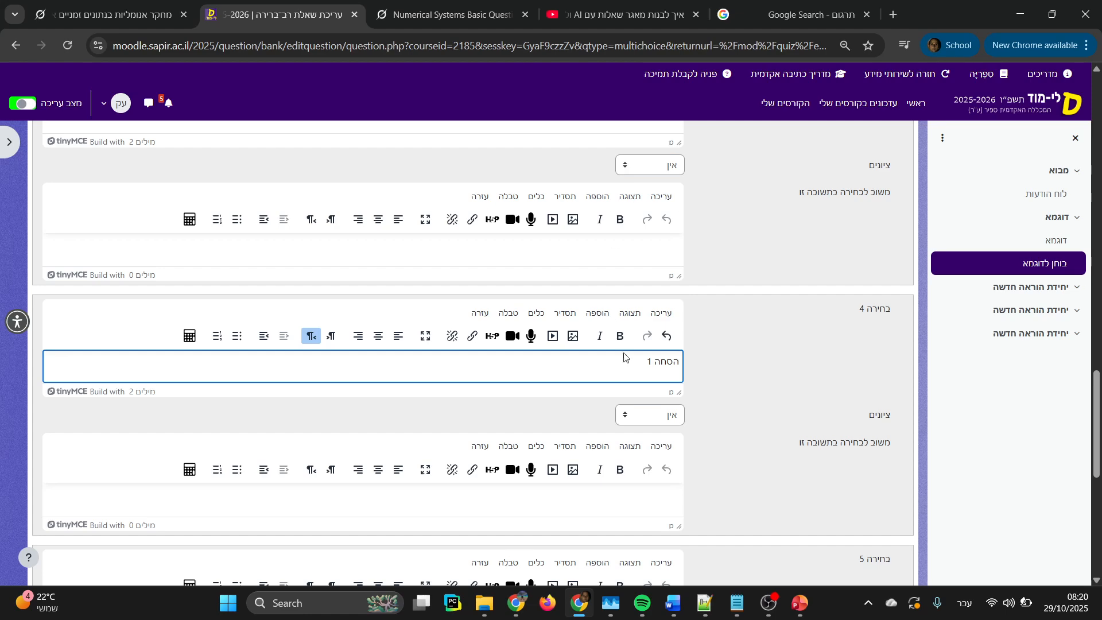
{"action": "scroll", "coordinate": [646, 367], "scroll_direction": "up", "scroll_amount": 2}
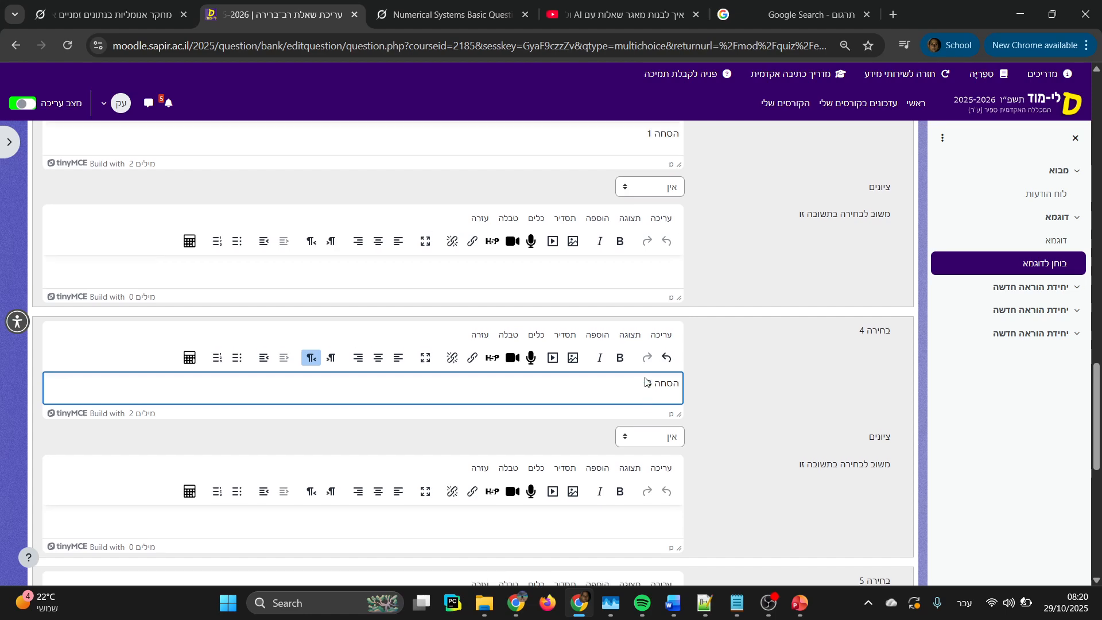
{"action": "left_click", "coordinate": [642, 253]}
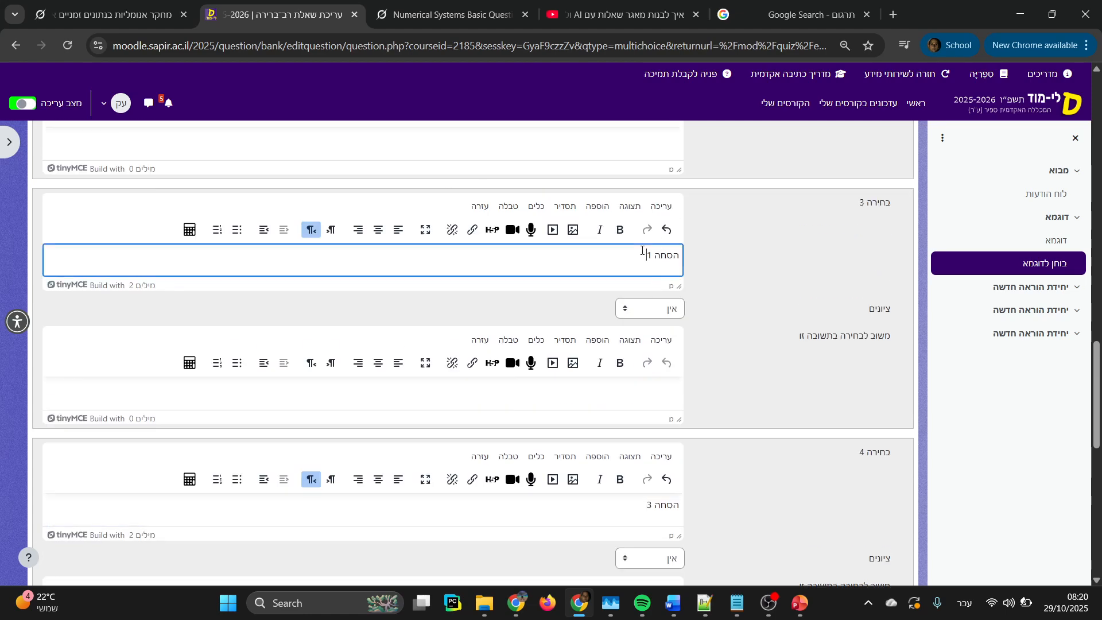
{"action": "scroll", "coordinate": [643, 251], "scroll_direction": "up", "scroll_amount": 2}
{"action": "scroll", "coordinate": [719, 285], "scroll_direction": "down", "scroll_amount": 10}
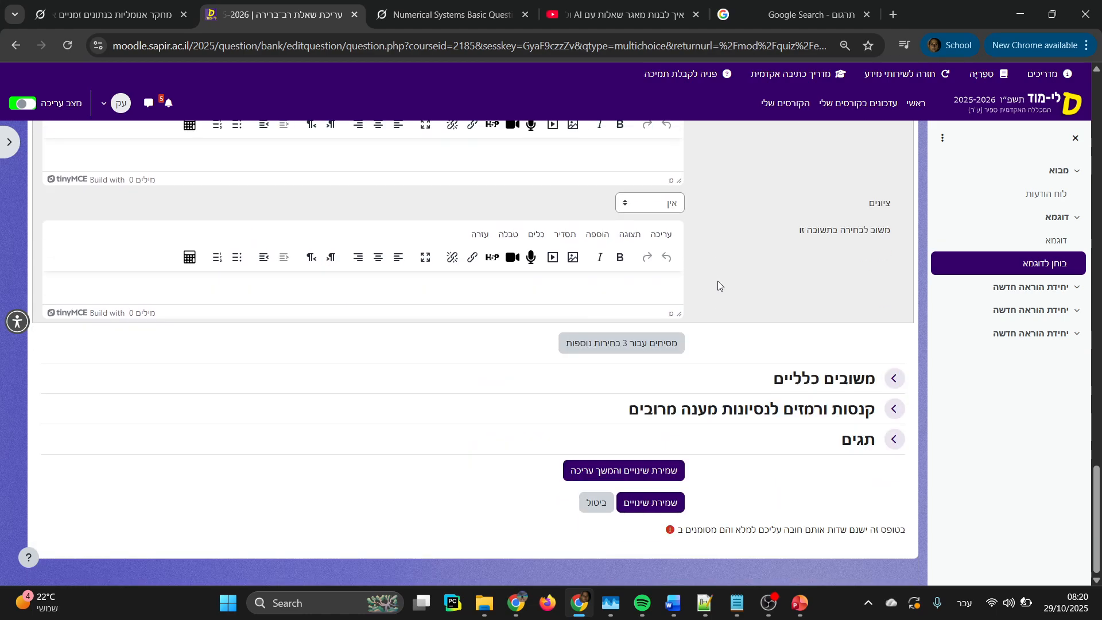
{"action": "left_click", "coordinate": [649, 503]}
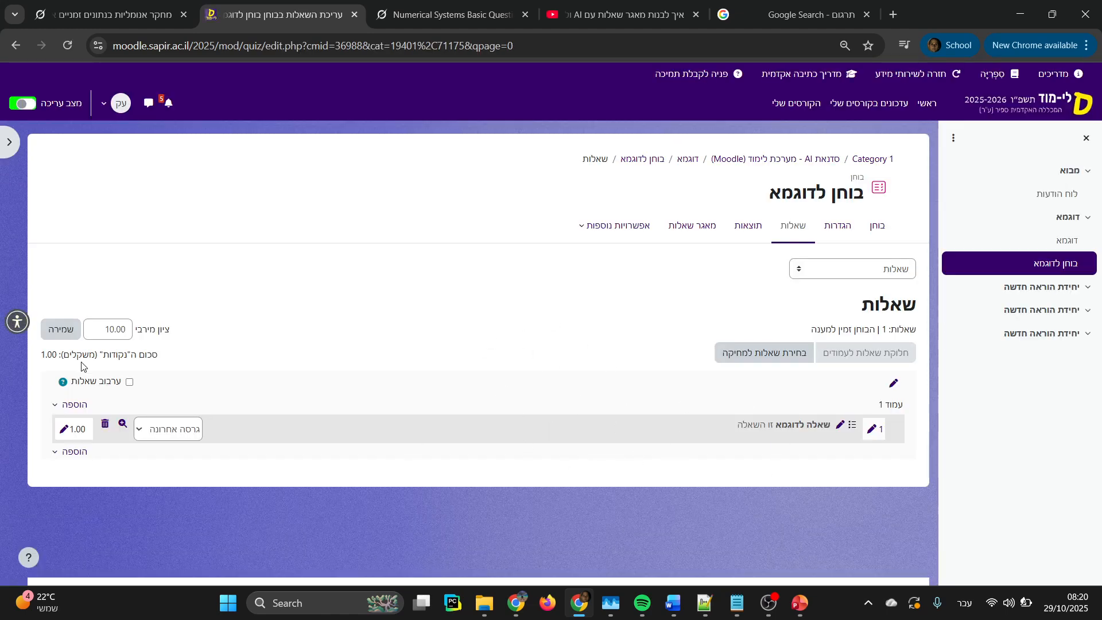
Step: Look at the quiz's options for adding questions and open its question bank (מאגר שאלות)
{"action": "left_click", "coordinate": [81, 405]}
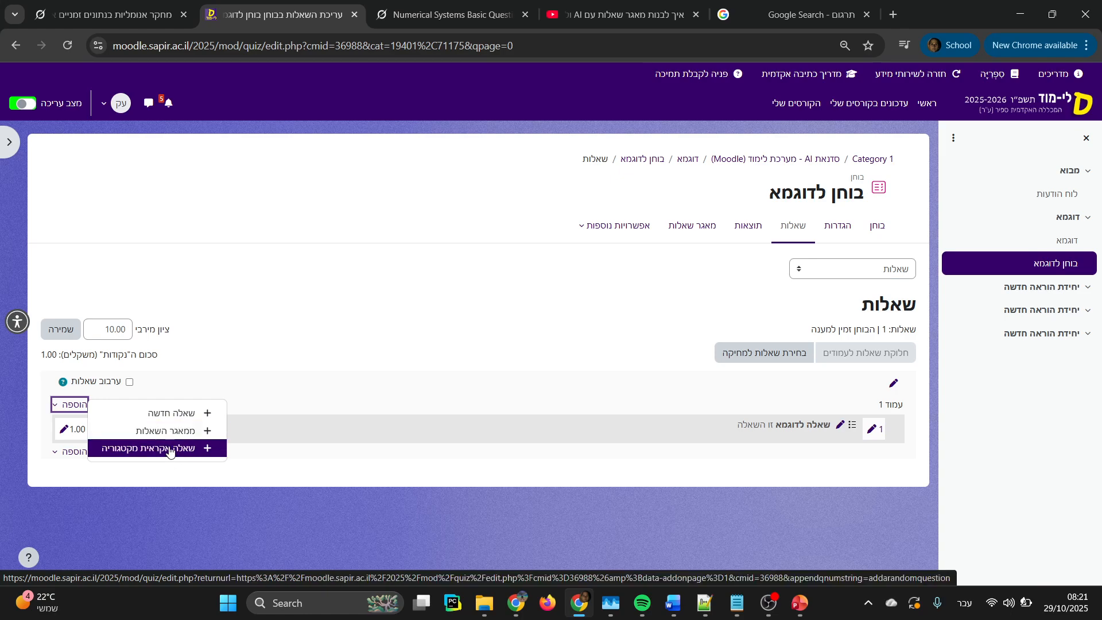
{"action": "left_click", "coordinate": [692, 225]}
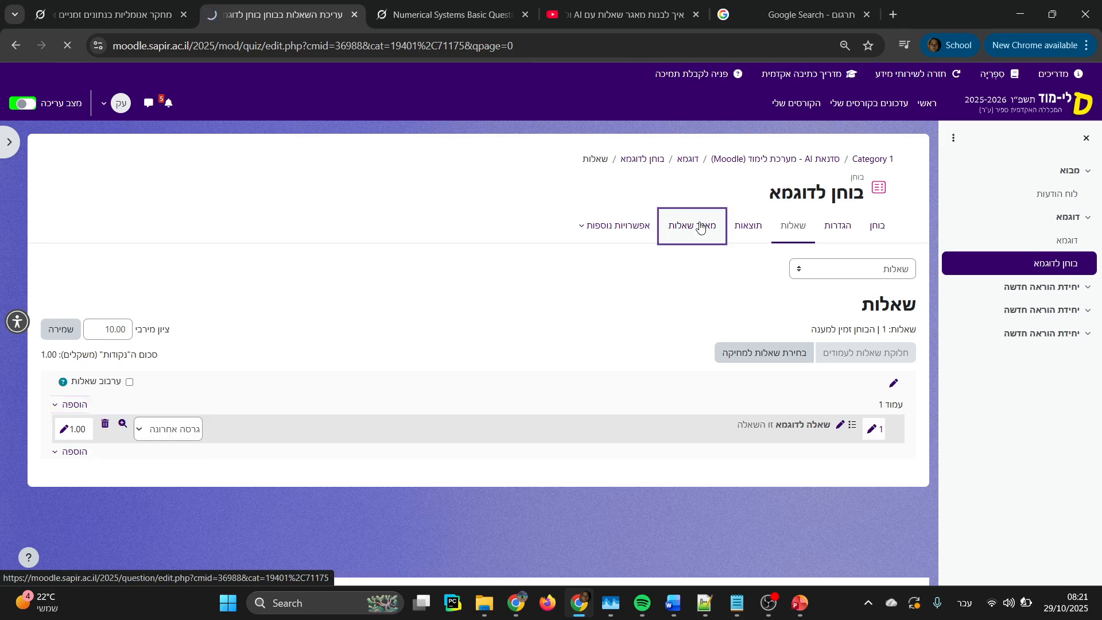
Step: Look through the quiz's question bank filters and question list and open its import page (יבוא)
{"action": "scroll", "coordinate": [785, 293], "scroll_direction": "down", "scroll_amount": 3}
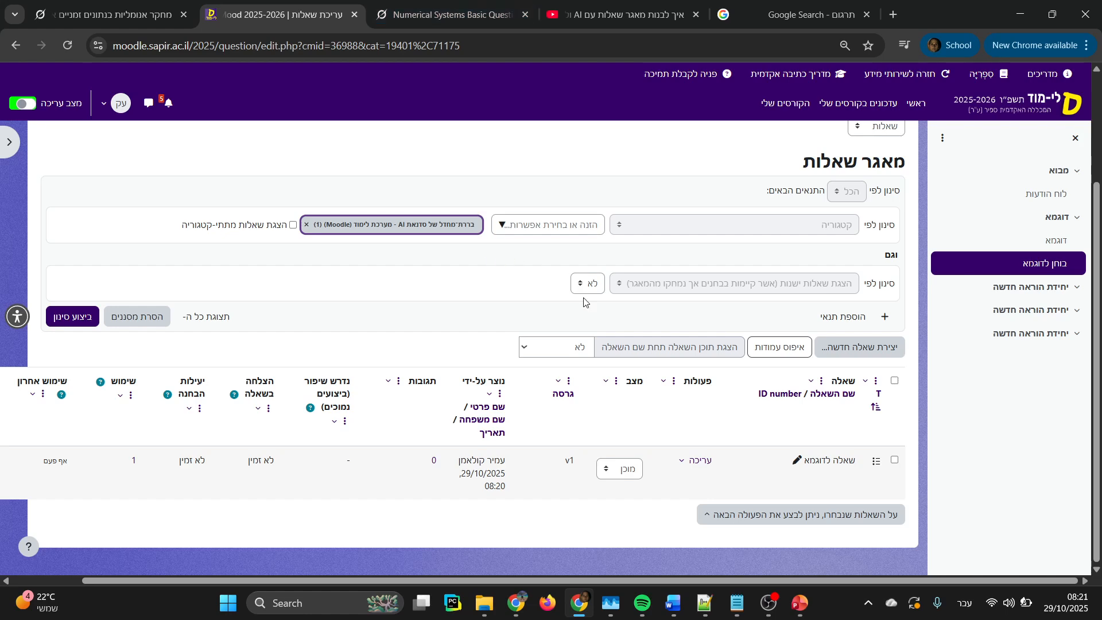
{"action": "scroll", "coordinate": [780, 187], "scroll_direction": "up", "scroll_amount": 1}
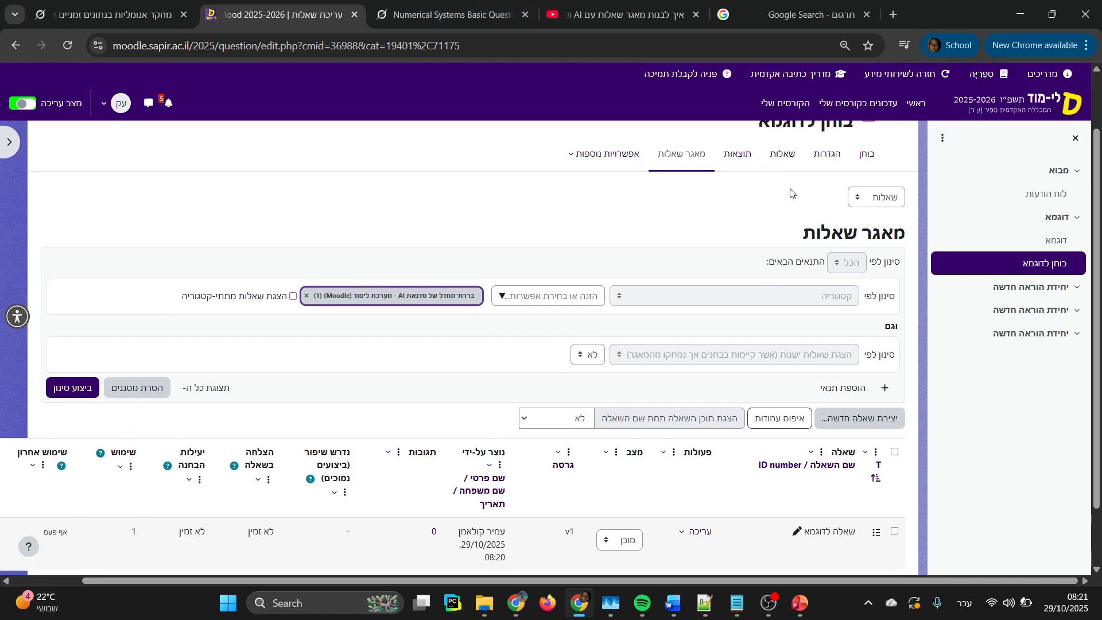
{"action": "left_click", "coordinate": [858, 198]}
{"action": "left_click", "coordinate": [885, 257]}
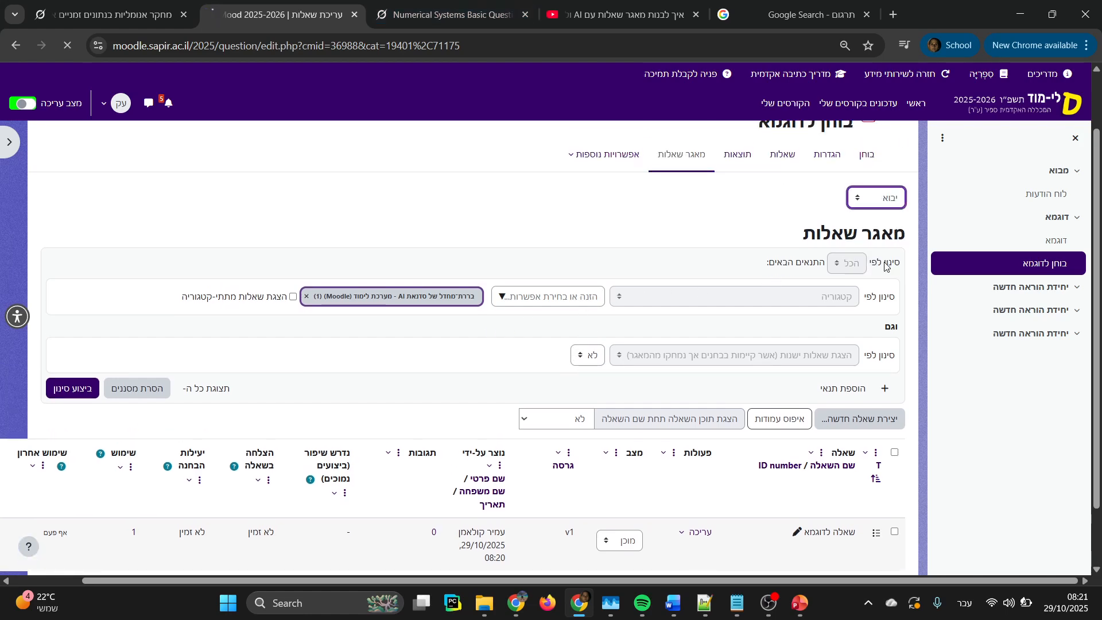
{"action": "left_click", "coordinate": [879, 204]}
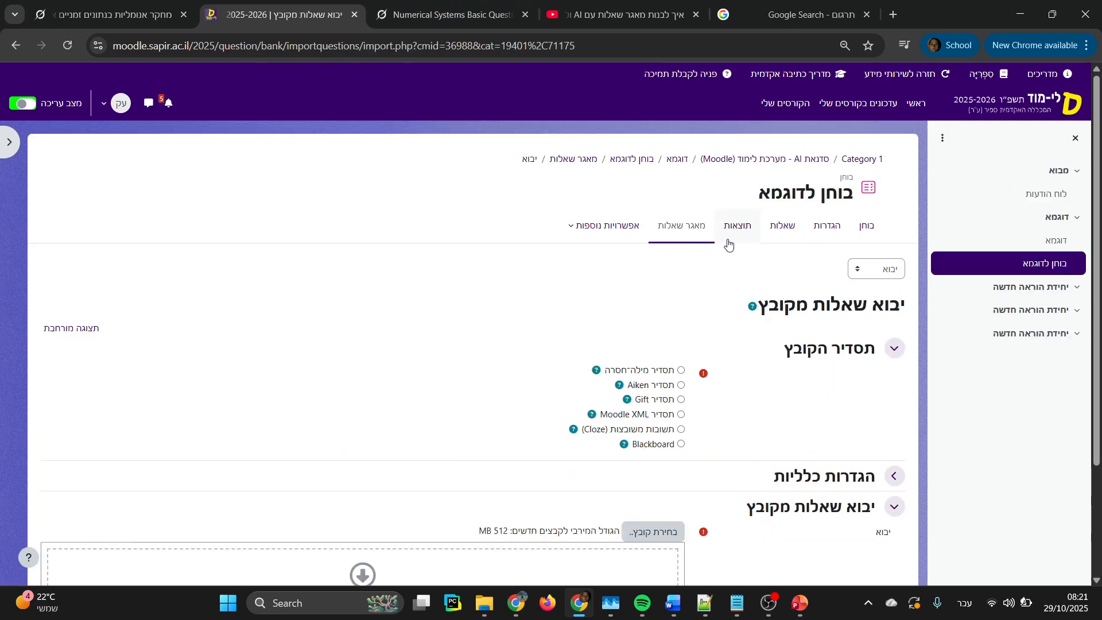
Step: Open the question bank's category management page (קטגוריות) and look over the existing quiz and course categories
{"action": "left_click", "coordinate": [876, 269]}
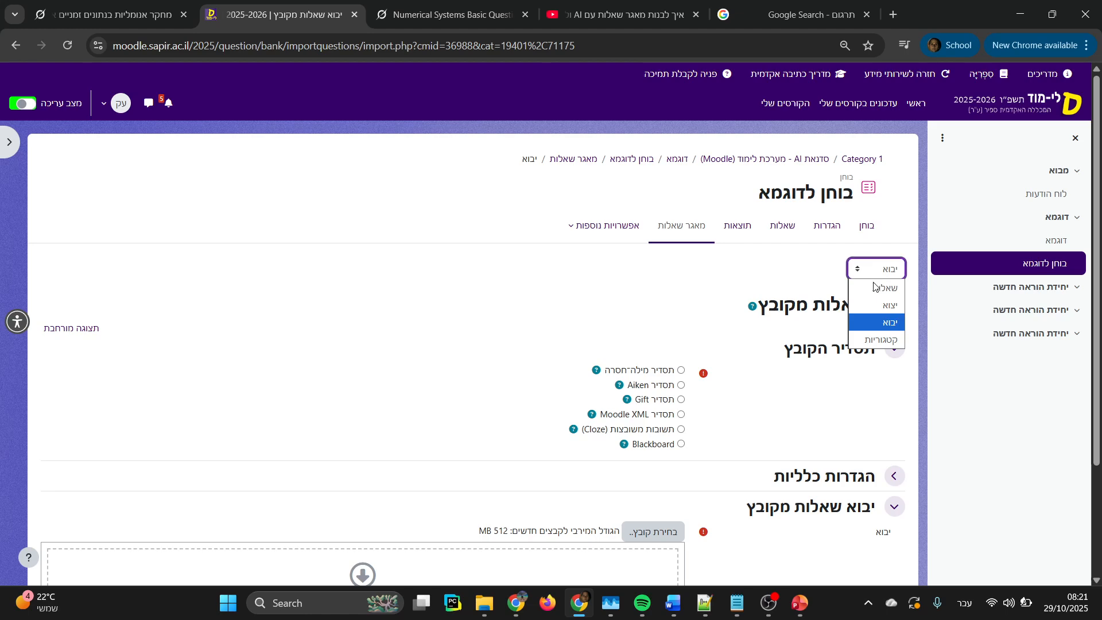
{"action": "left_click", "coordinate": [871, 344]}
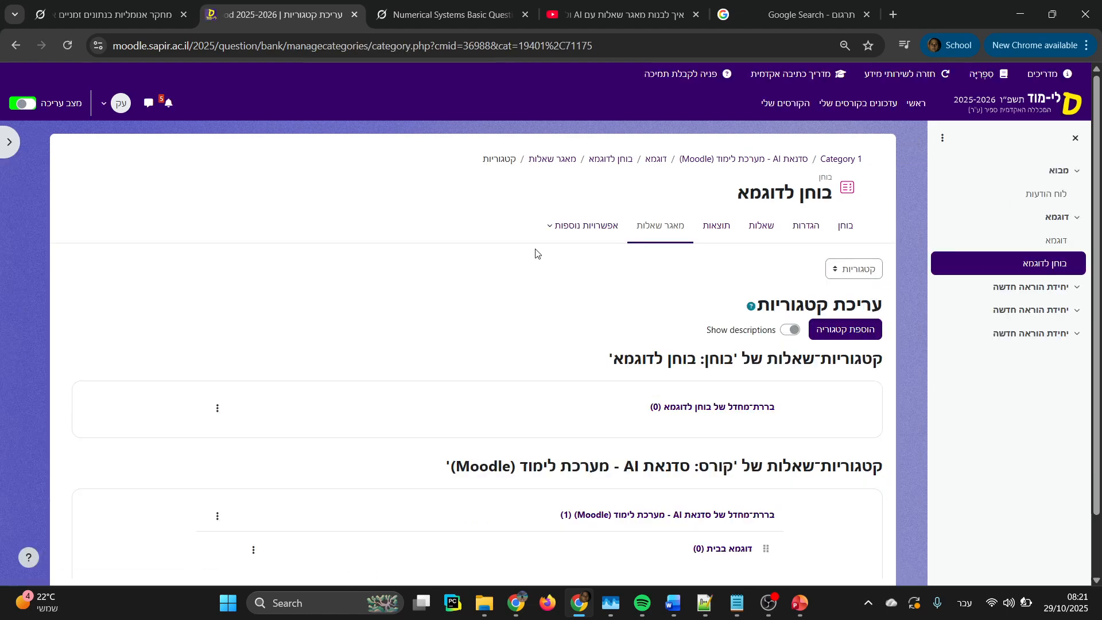
{"action": "scroll", "coordinate": [576, 260], "scroll_direction": "down", "scroll_amount": 2}
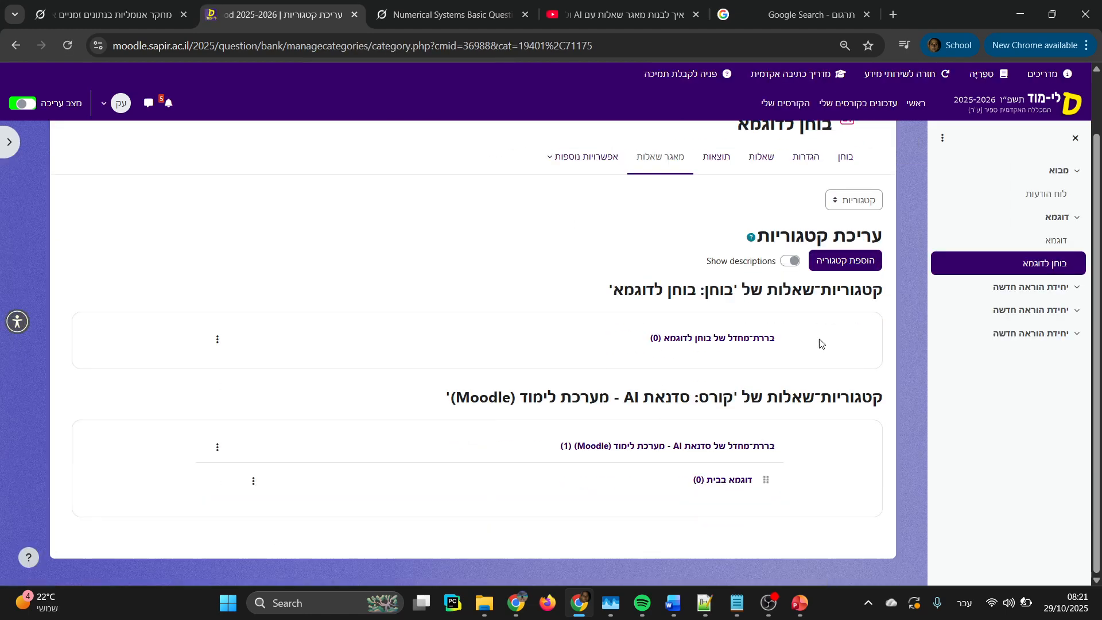
Step: Add a question category named "קטגוריה לדוגמא 1" with the parent "ראשי עבור סדנאת AI - מערכת לימוד (Moodle)"
{"action": "left_click", "coordinate": [849, 262]}
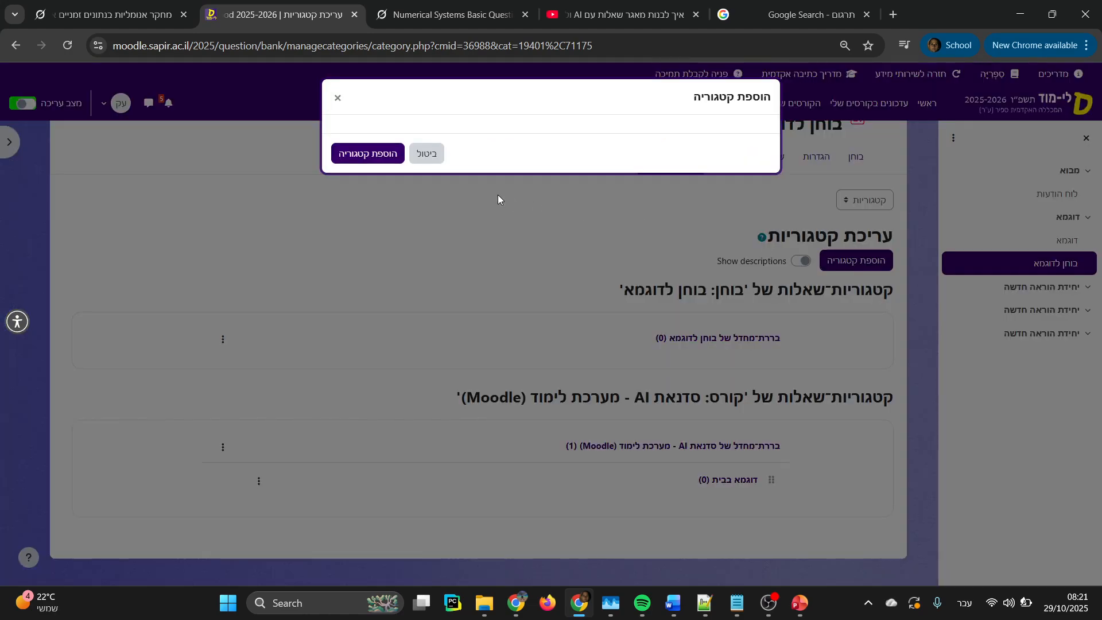
{"action": "left_click", "coordinate": [505, 142]}
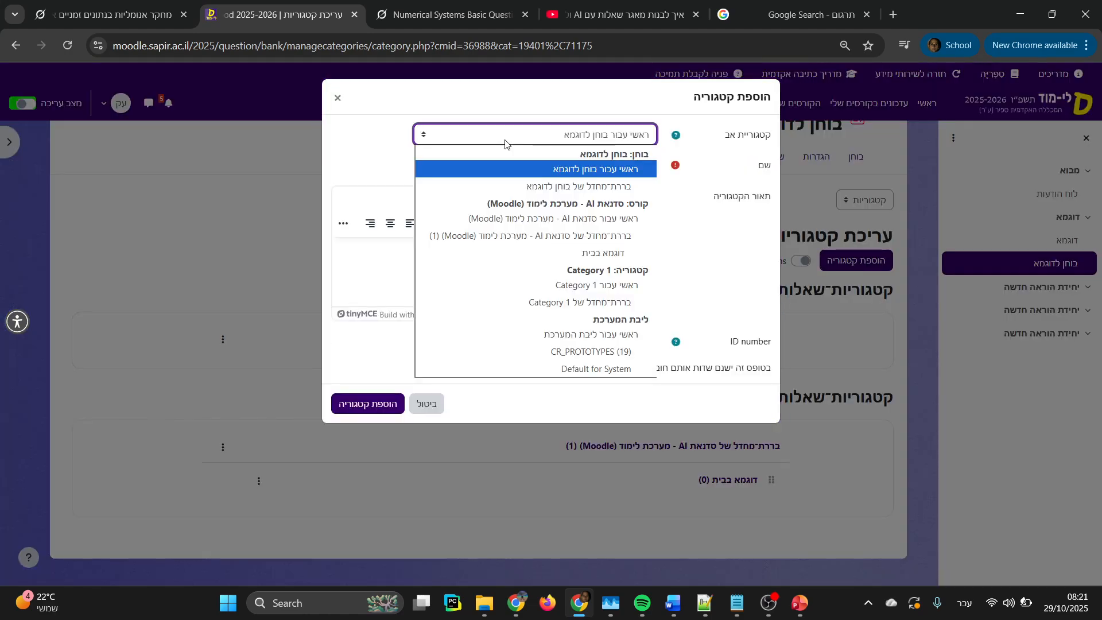
{"action": "left_click", "coordinate": [592, 219]}
{"action": "left_click", "coordinate": [628, 170]}
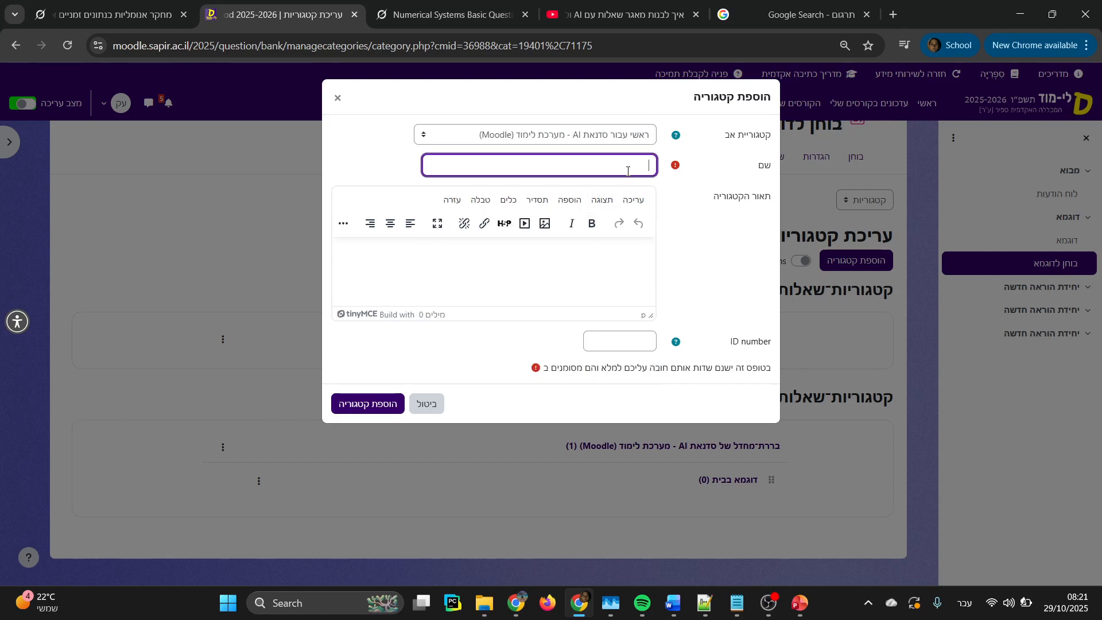
{"action": "type", "text": "קטגוריה לדוגמא 1"}
{"action": "left_click", "coordinate": [360, 408]}
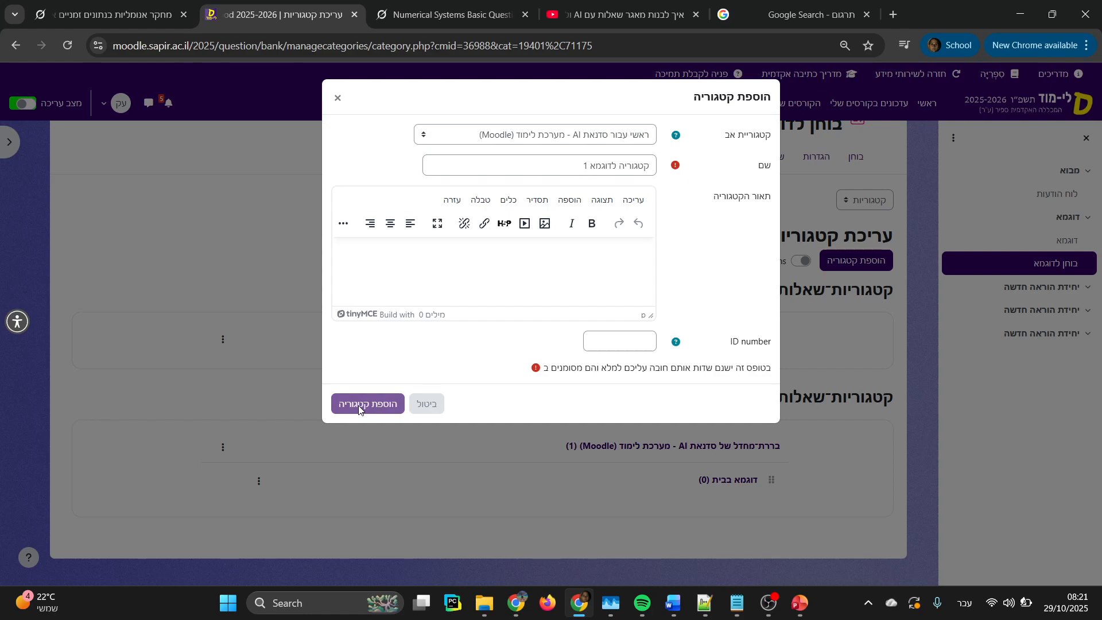
Step: Add a category named "שיעור מספר 1" under the quiz and move it into the course categories, above "קטגוריה לדוגמא 1"
{"action": "scroll", "coordinate": [750, 419], "scroll_direction": "down", "scroll_amount": 1}
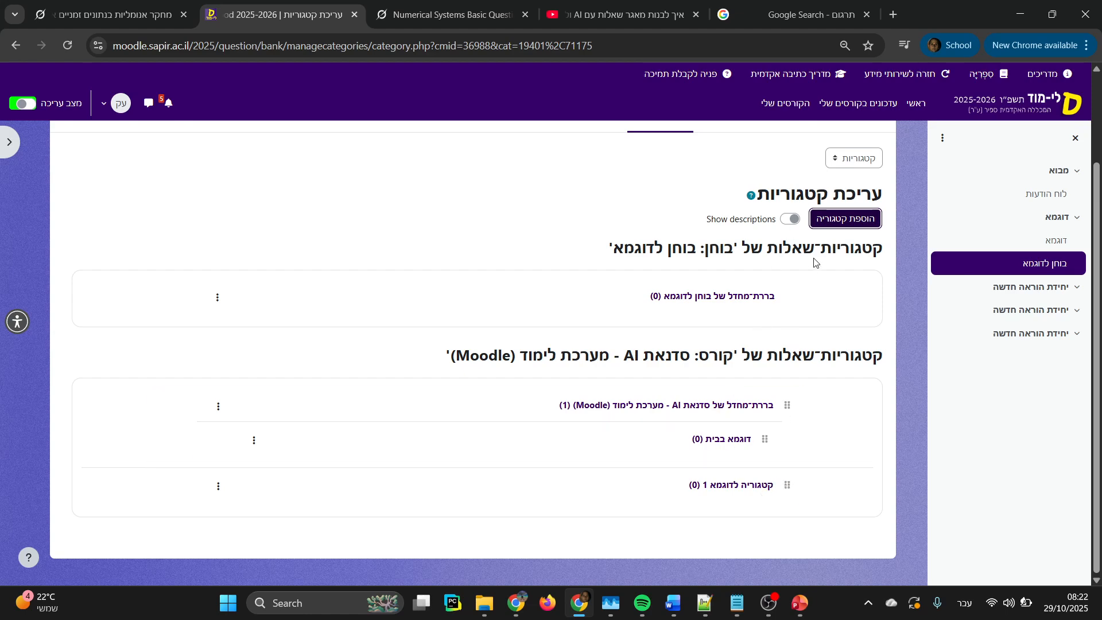
{"action": "left_click", "coordinate": [830, 222]}
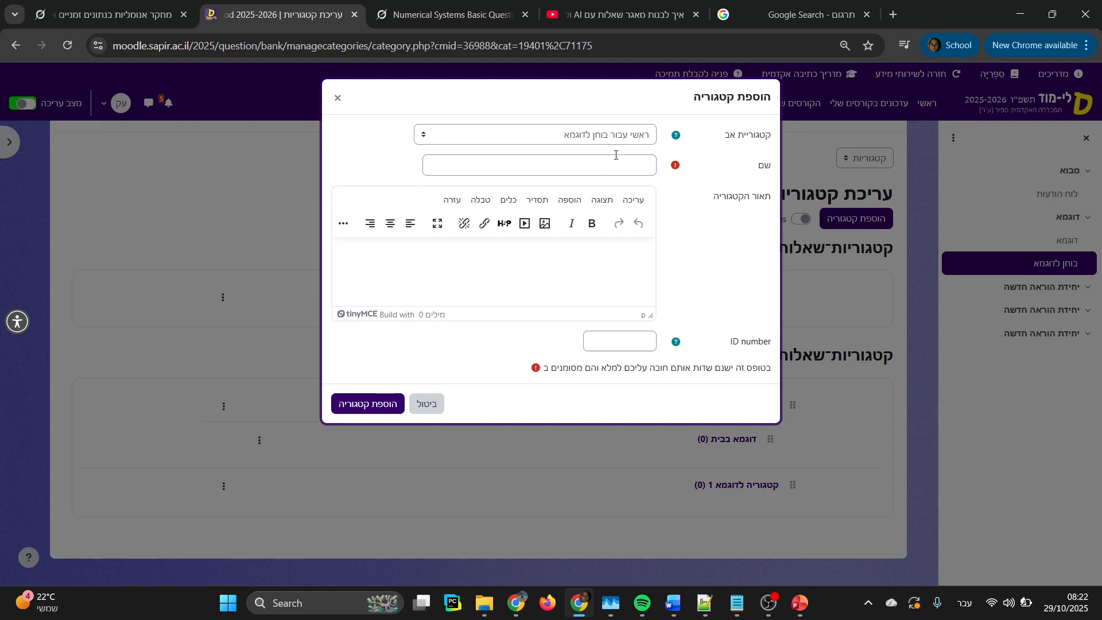
{"action": "left_click", "coordinate": [617, 167]}
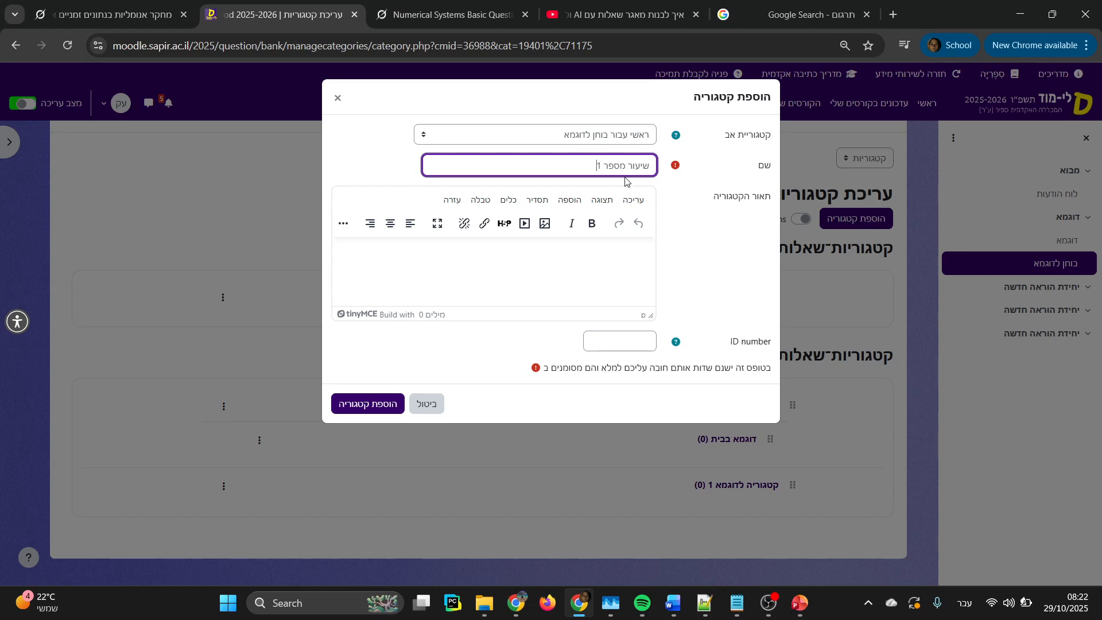
{"action": "left_click", "coordinate": [380, 404]}
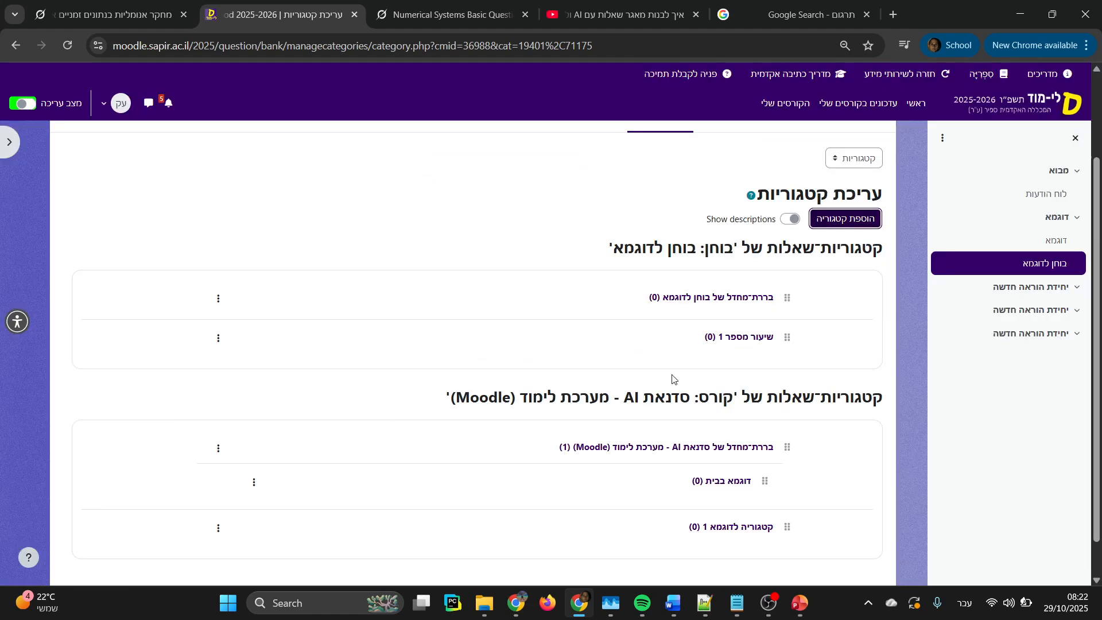
{"action": "left_click_drag", "start_coordinate": [787, 338], "coordinate": [788, 462]}
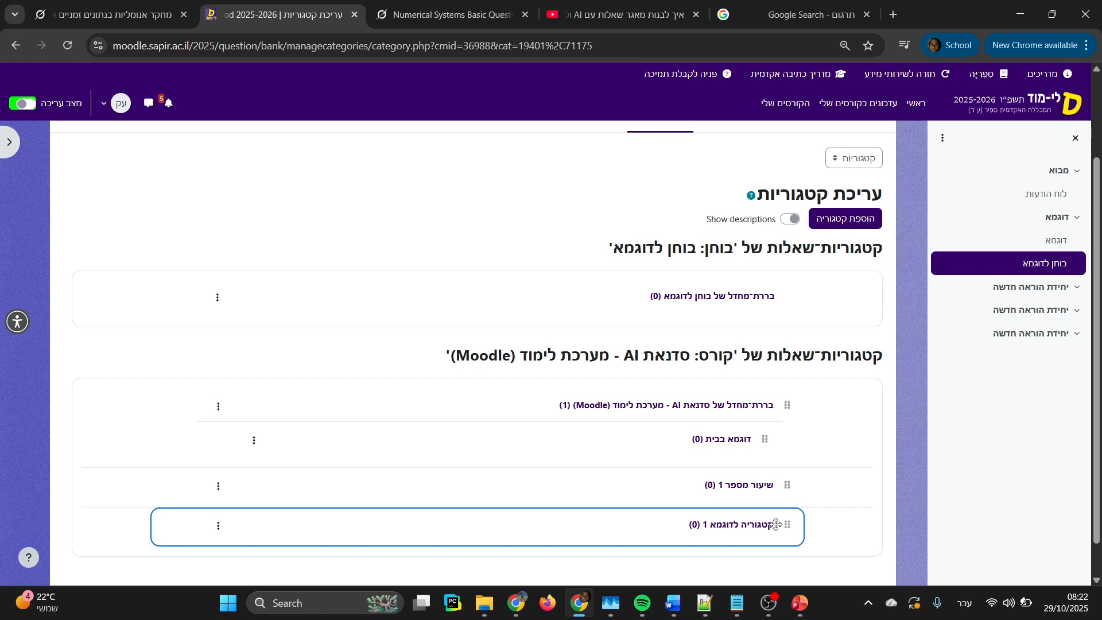
Step: Nest "קטגוריה לדוגמא 1" under "שיעור מספר 1" and rename it "שאלות בוחן כניסה"
{"action": "left_click_drag", "start_coordinate": [783, 525], "coordinate": [697, 482]}
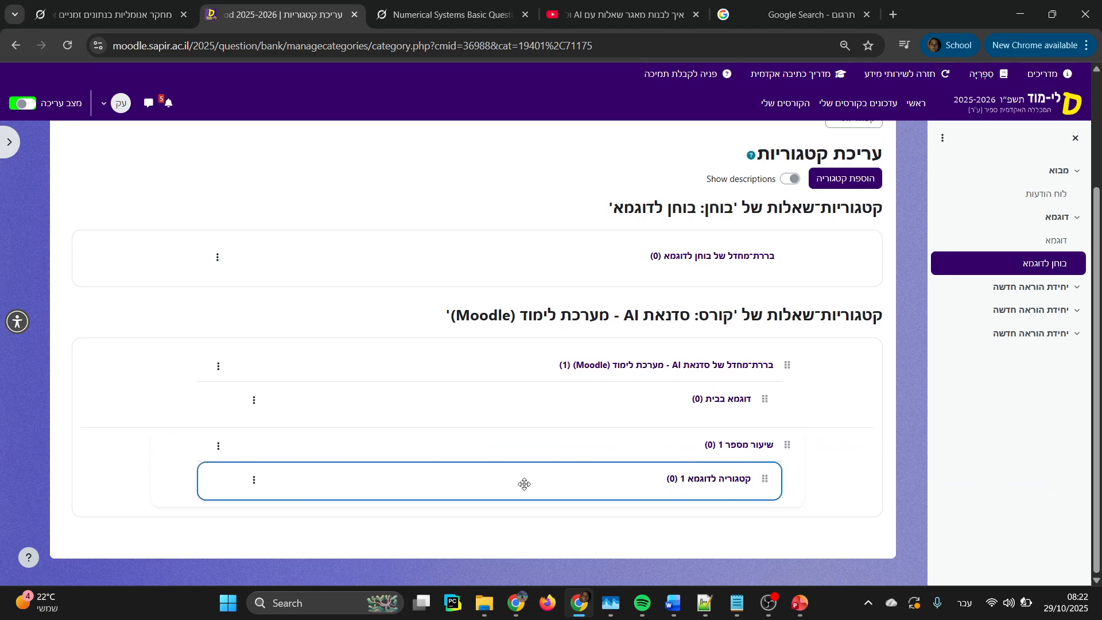
{"action": "left_click", "coordinate": [254, 479]}
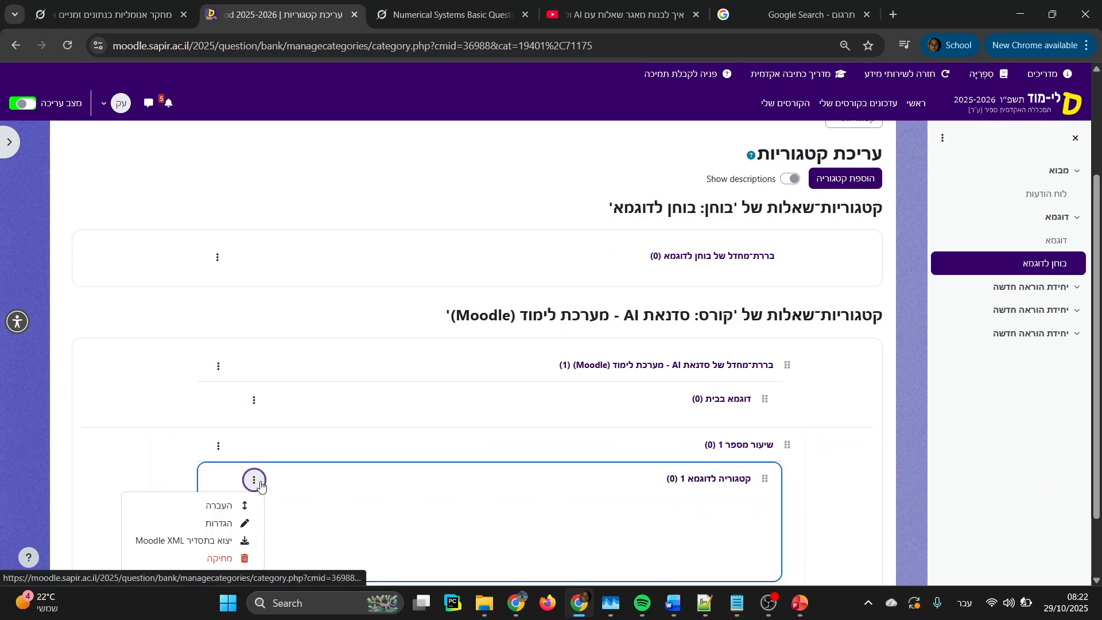
{"action": "left_click", "coordinate": [224, 523]}
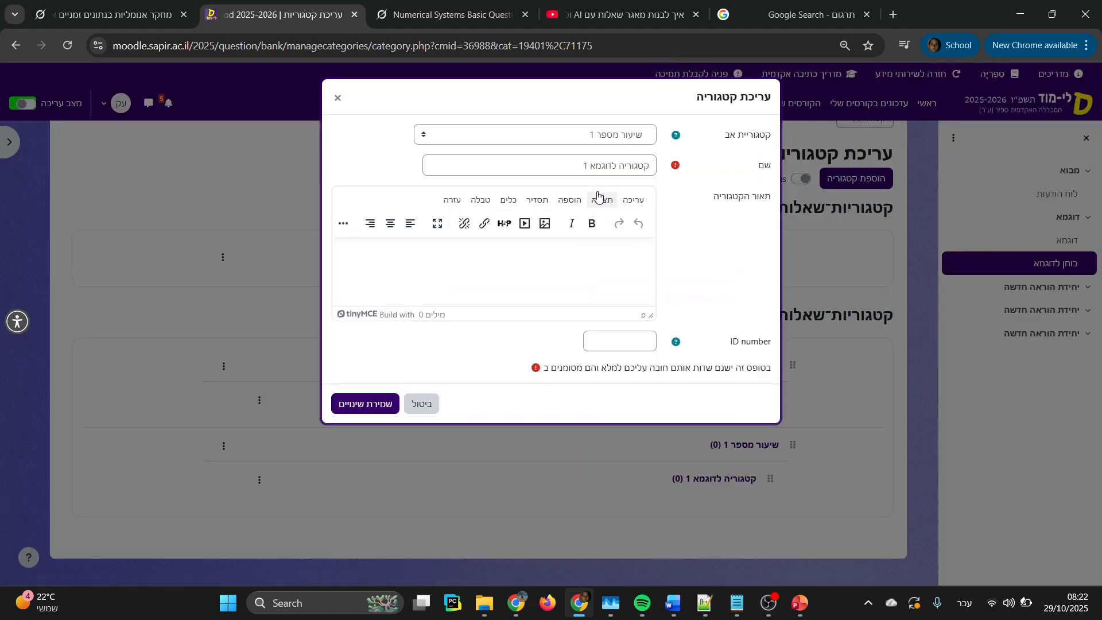
{"action": "triple_click", "coordinate": [611, 166]}
{"action": "type", "text": "שאלו"}
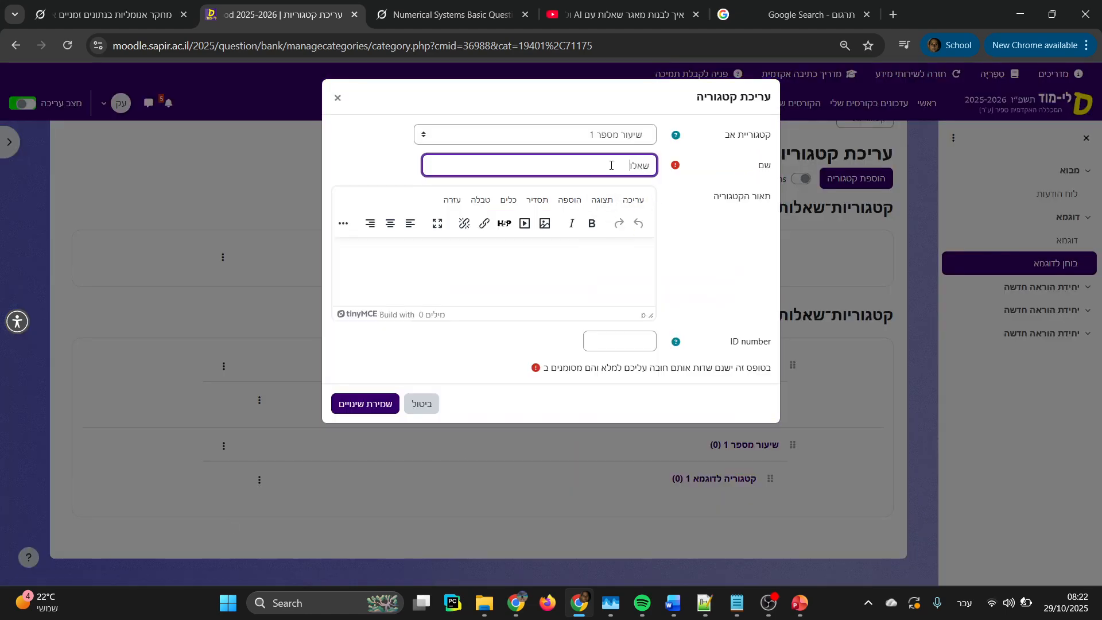
{"action": "type", "text": "ת בוחן כניסה"}
{"action": "left_click", "coordinate": [367, 403]}
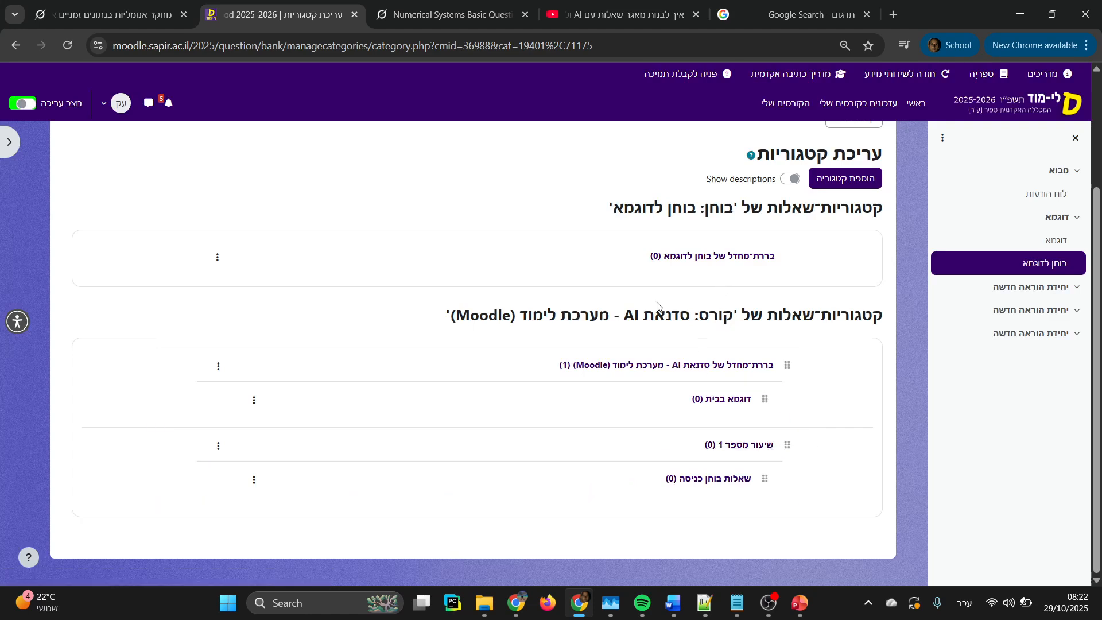
Step: Add a category named "שאלות בבית" and nest it under "שיעור מספר 1" in the course categories, above "שאלות בוחן כניסה"
{"action": "left_click", "coordinate": [835, 177]}
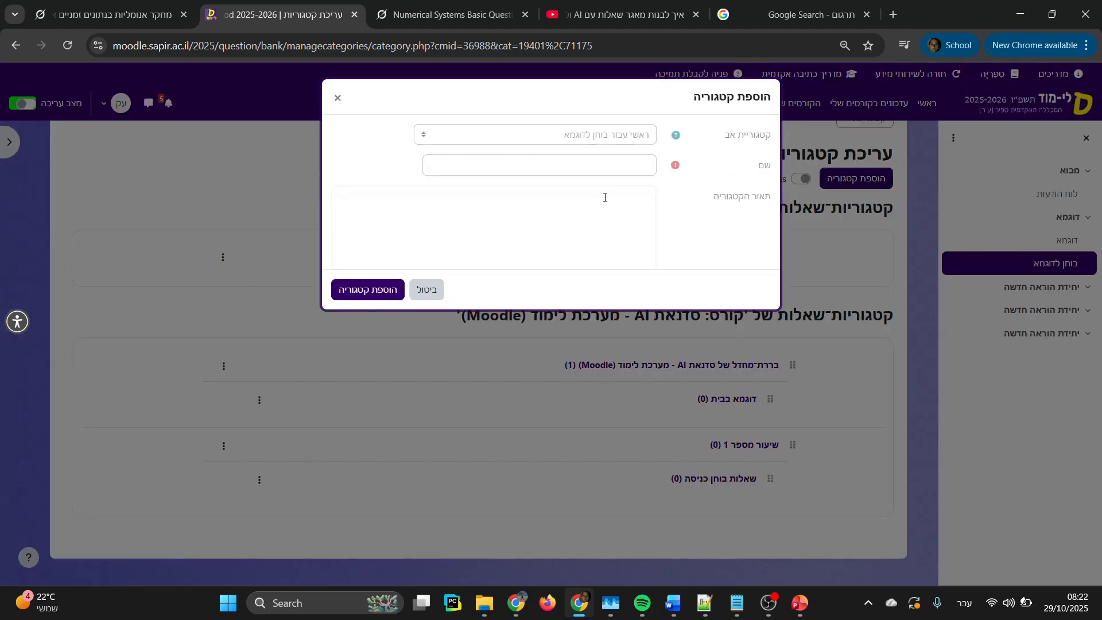
{"action": "left_click", "coordinate": [628, 161]}
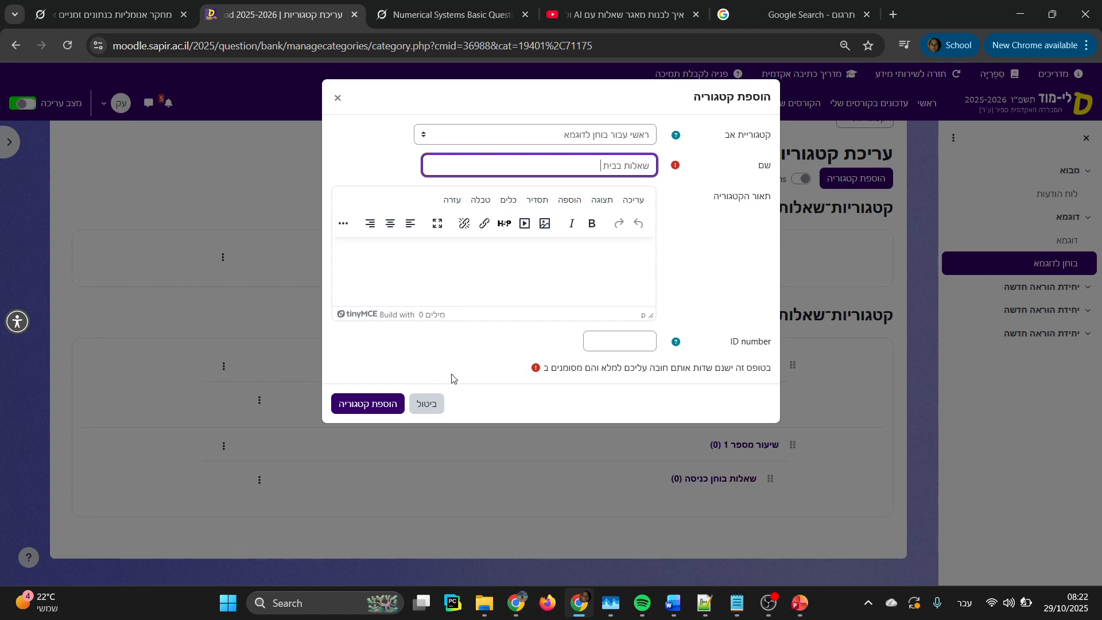
{"action": "left_click", "coordinate": [350, 401]}
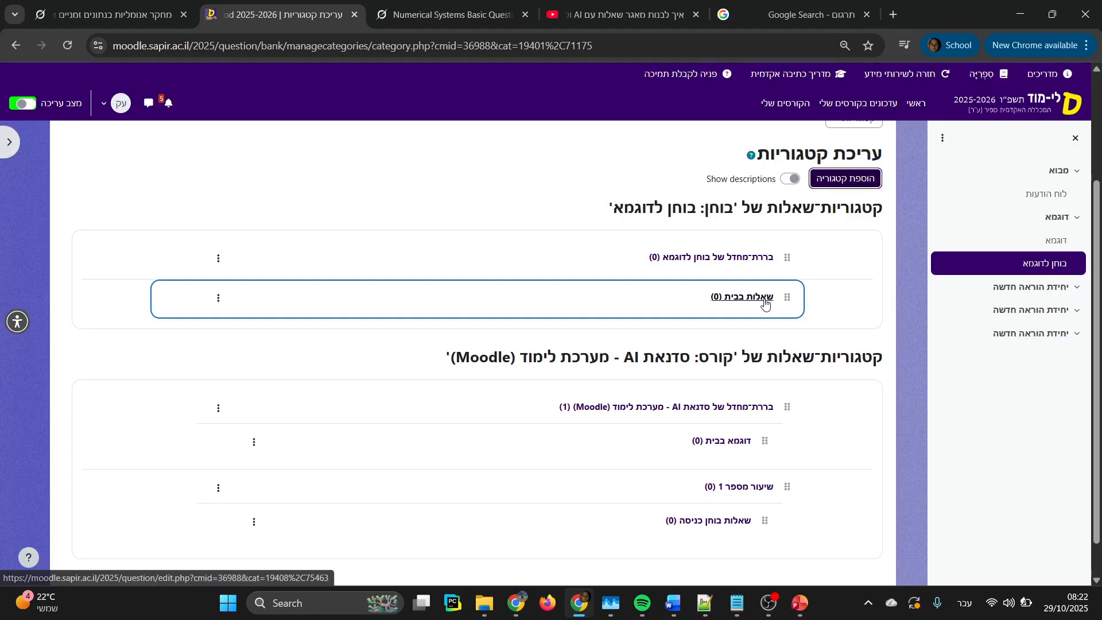
{"action": "left_click_drag", "start_coordinate": [741, 421], "coordinate": [706, 479]}
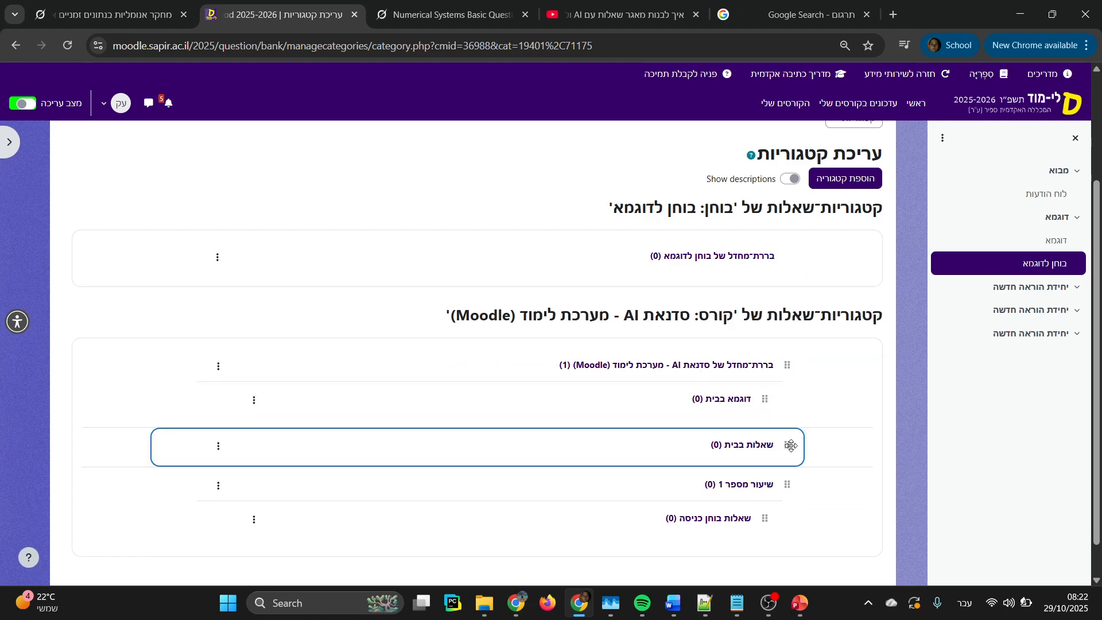
{"action": "left_click_drag", "start_coordinate": [787, 446], "coordinate": [733, 507]}
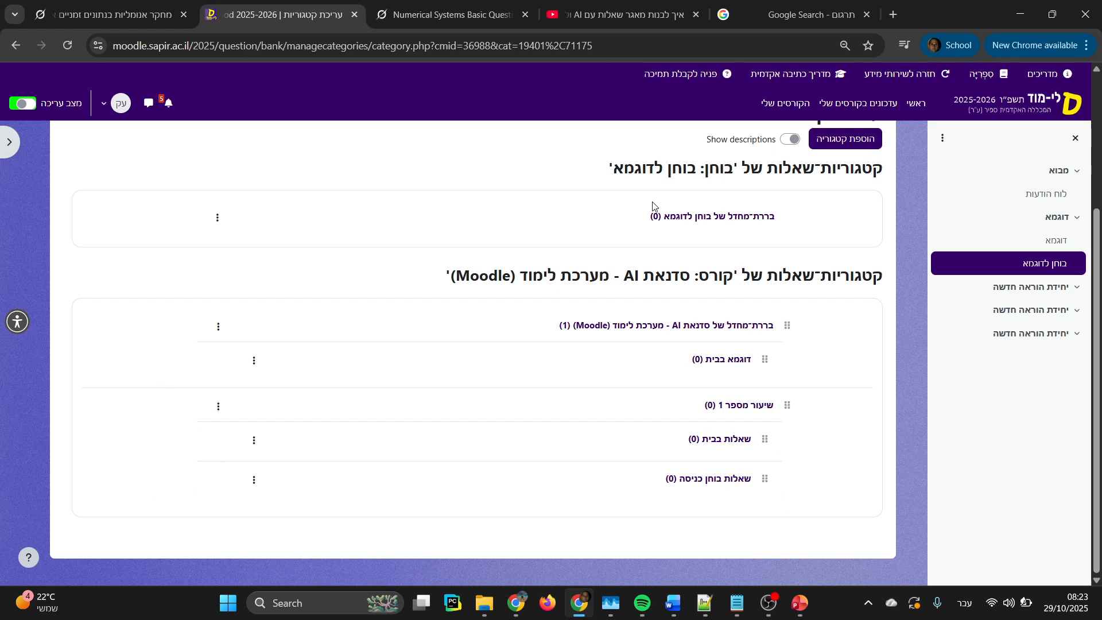
Step: Start a new Grok chat and paste in the "numerical systems" question prompt from prompt.txt in Notepad++, leaving questions.txt without reloading
{"action": "left_click", "coordinate": [448, 13]}
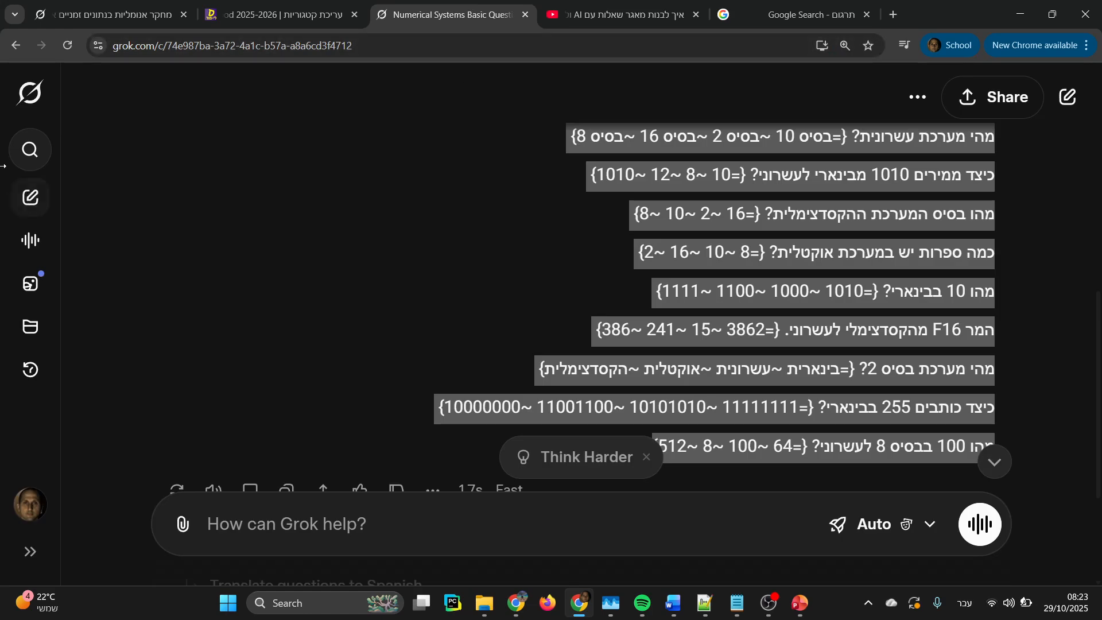
{"action": "left_click", "coordinate": [31, 197]}
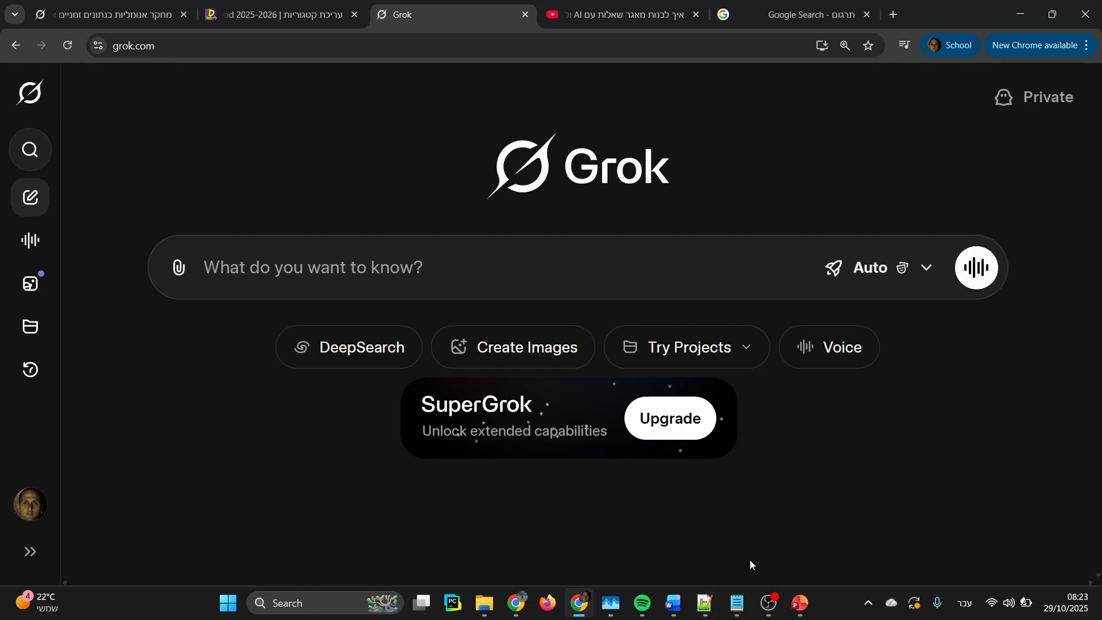
{"action": "mouse_move", "coordinate": [712, 602]}
{"action": "left_click", "coordinate": [705, 602]}
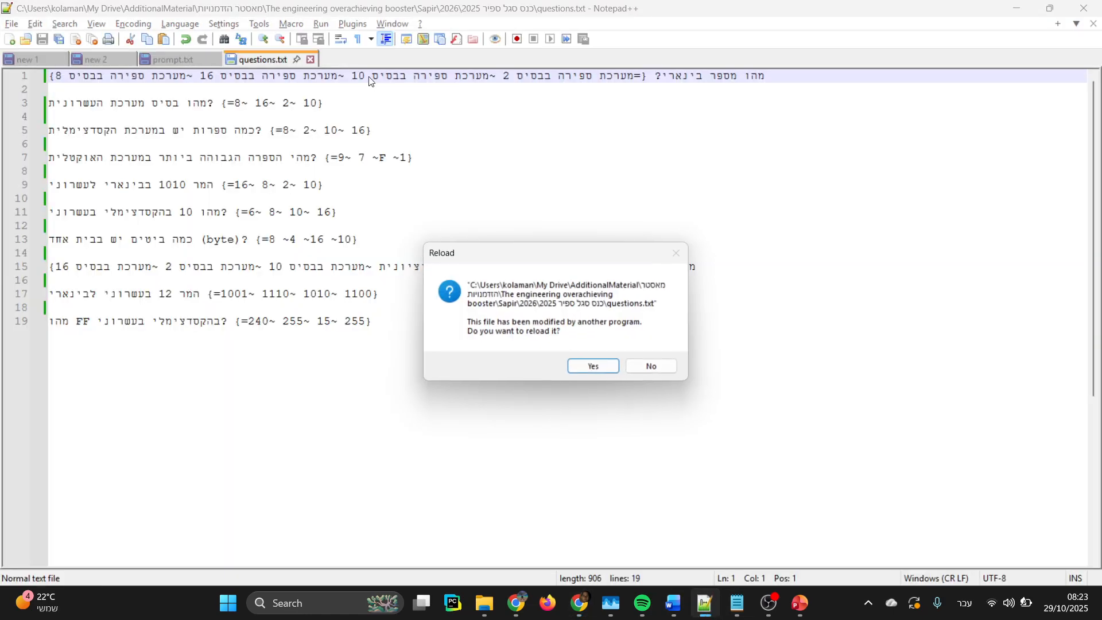
{"action": "left_click", "coordinate": [630, 372]}
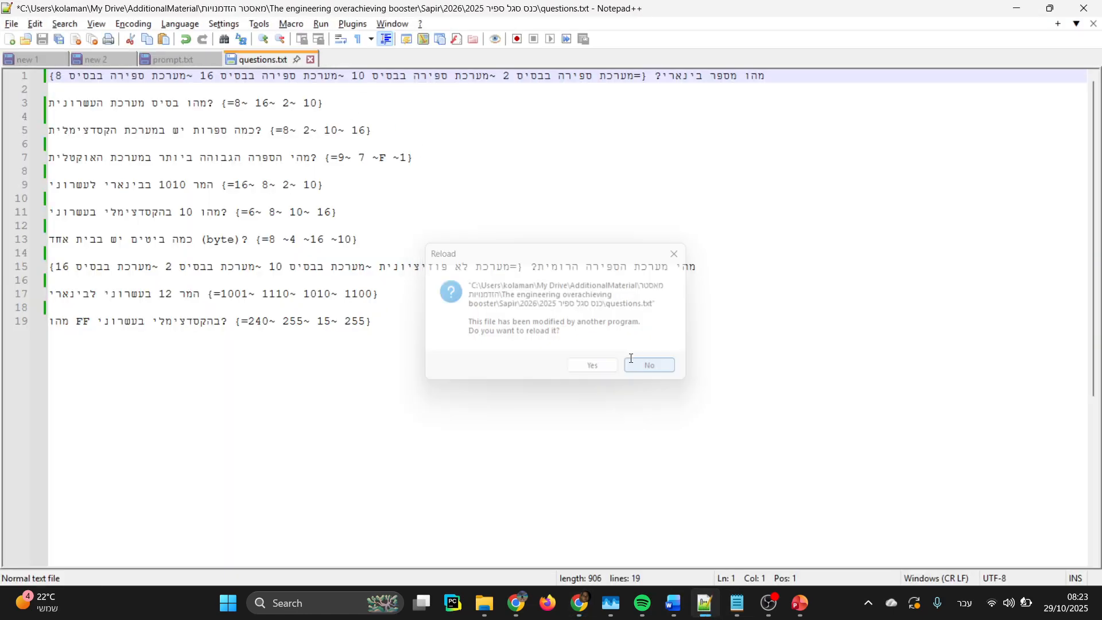
{"action": "left_click", "coordinate": [180, 62]}
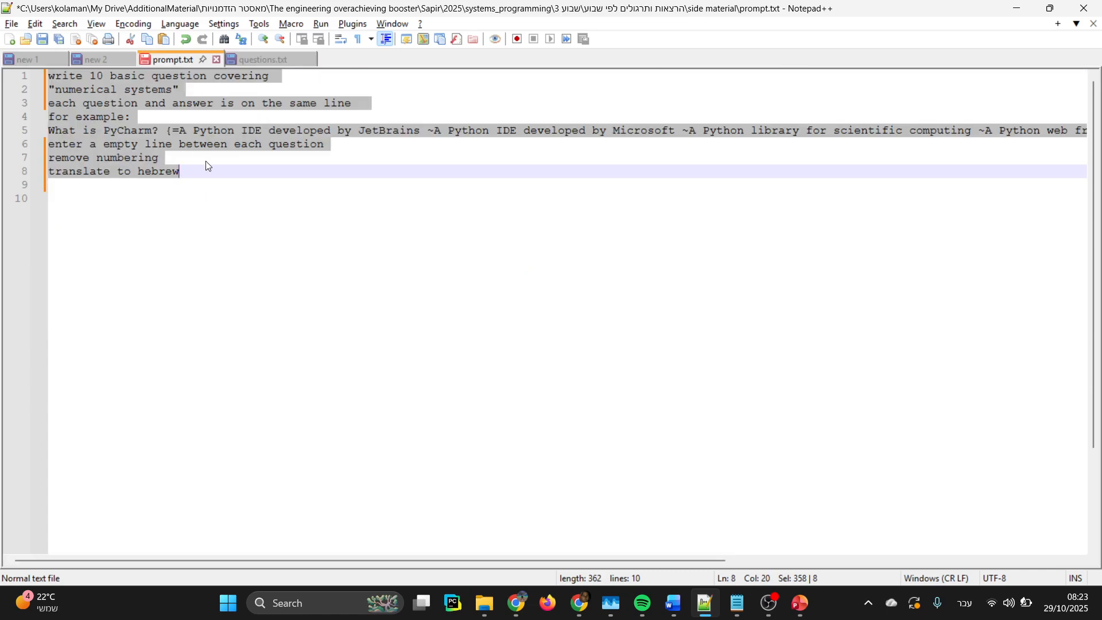
{"action": "key", "text": "alt+Tab"}
{"action": "type", "text": "write 10 basic question covering \"numerical systems\" each question and answer is on the same line for example: What is PyCharm? {=A Python IDE developed by JetBrains ~A Python IDE developed by Microsoft ~A Python library for scientific computing ~A Python web framework} enter a empty line between each question remove numbering translate to hebrew"}
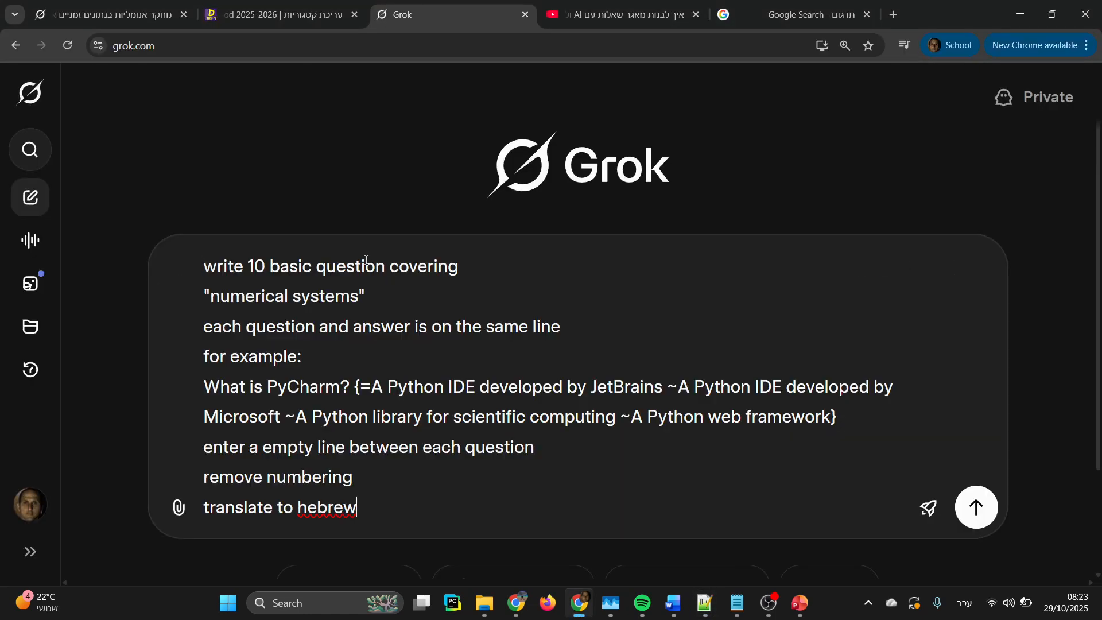
Step: Review the prompt's question count, "numerical systems" topic, same-line rule and PyCharm answer-format example
{"action": "left_click_drag", "start_coordinate": [245, 274], "coordinate": [267, 273]}
{"action": "left_click", "coordinate": [299, 298]}
{"action": "left_click_drag", "start_coordinate": [204, 296], "coordinate": [231, 296]}
{"action": "left_click_drag", "start_coordinate": [300, 297], "coordinate": [202, 306]}
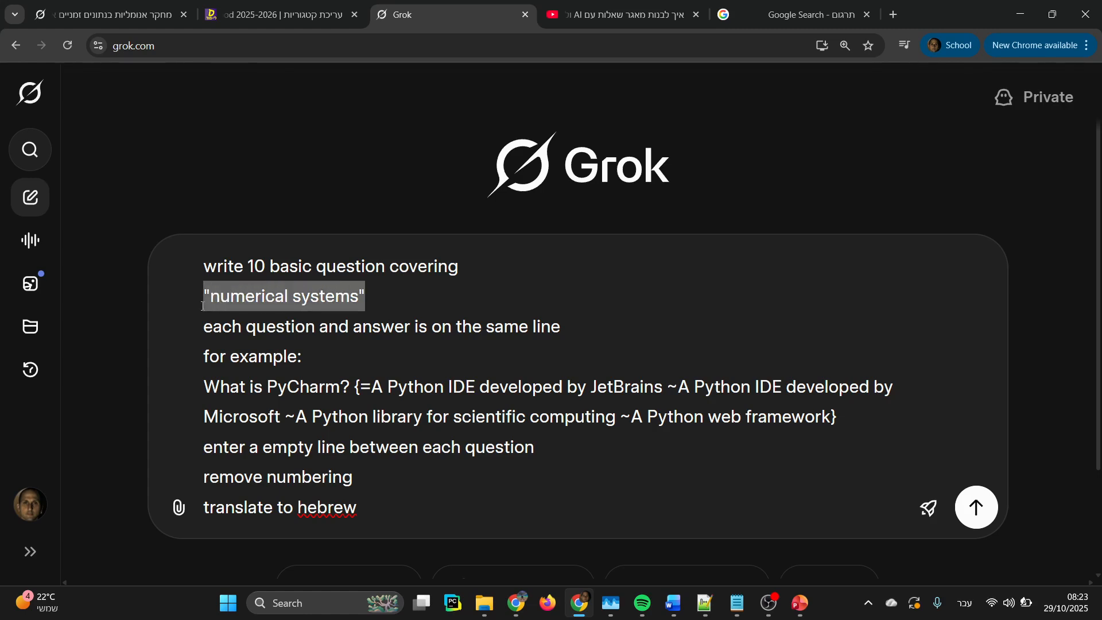
{"action": "left_click", "coordinate": [214, 325]}
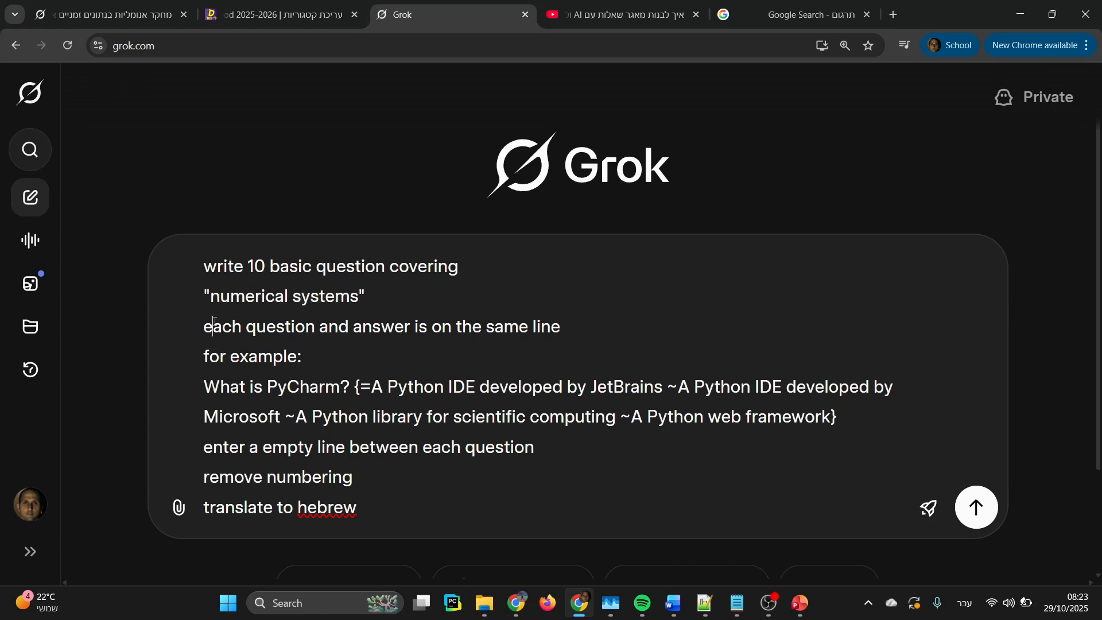
{"action": "left_click_drag", "start_coordinate": [206, 327], "coordinate": [561, 320]}
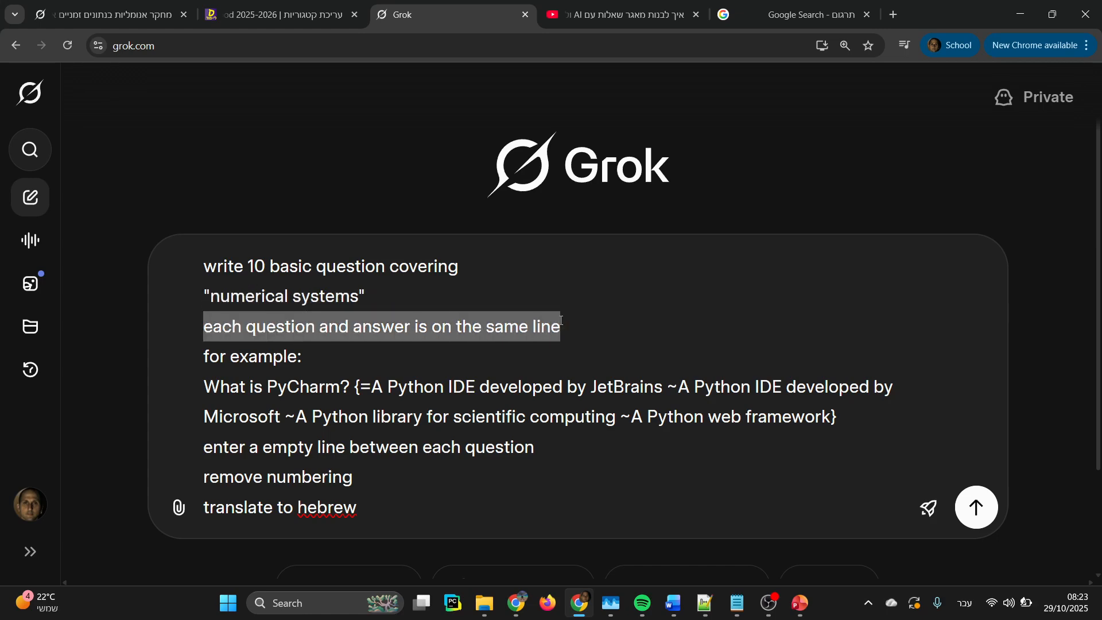
{"action": "scroll", "coordinate": [211, 336], "scroll_direction": "down", "scroll_amount": 1}
{"action": "left_click_drag", "start_coordinate": [203, 315], "coordinate": [865, 343]}
Step: Remove the instructions for empty lines, numbering and Hebrew translation from the end of the prompt and send it to Grok
{"action": "left_click", "coordinate": [233, 367]}
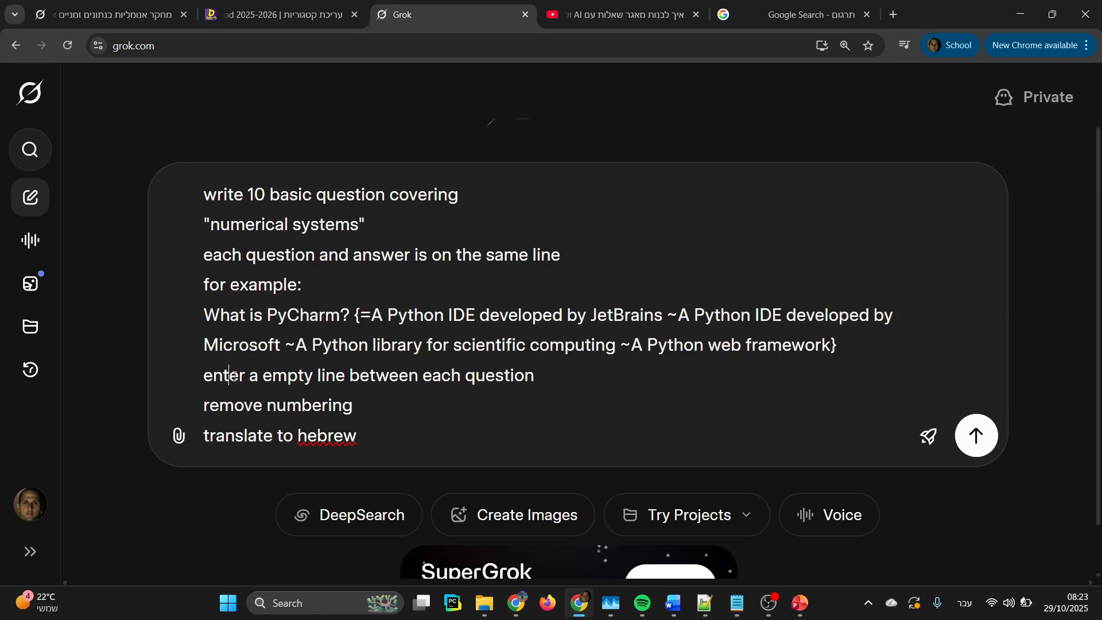
{"action": "triple_click", "coordinate": [332, 377]}
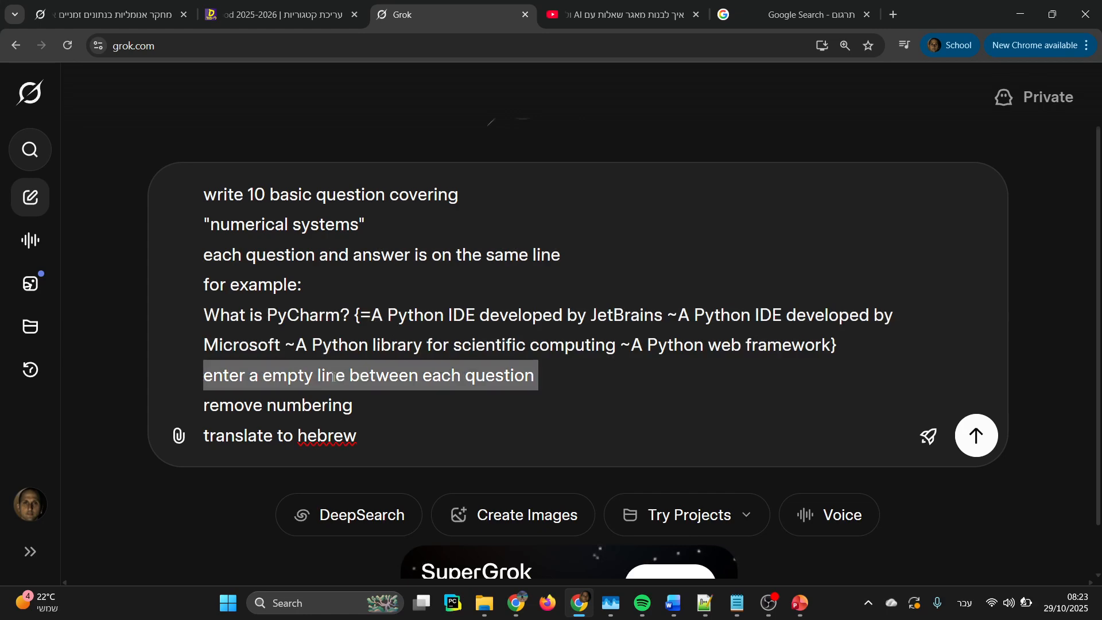
{"action": "key", "text": "BackSpace"}
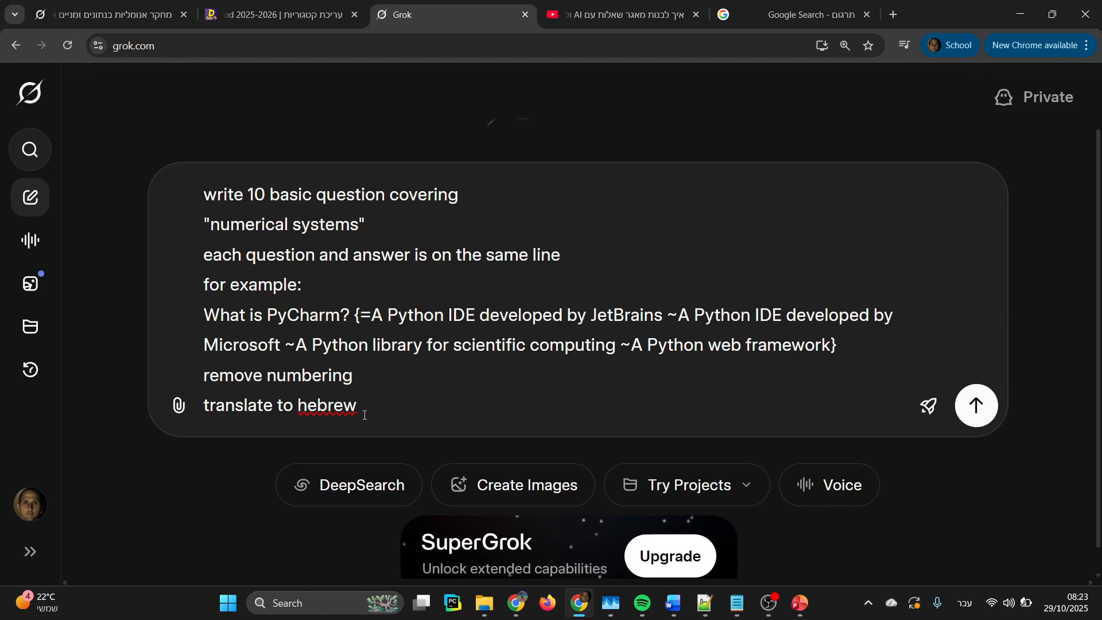
{"action": "left_click_drag", "start_coordinate": [364, 415], "coordinate": [237, 360]}
{"action": "key", "text": "BackSpace"}
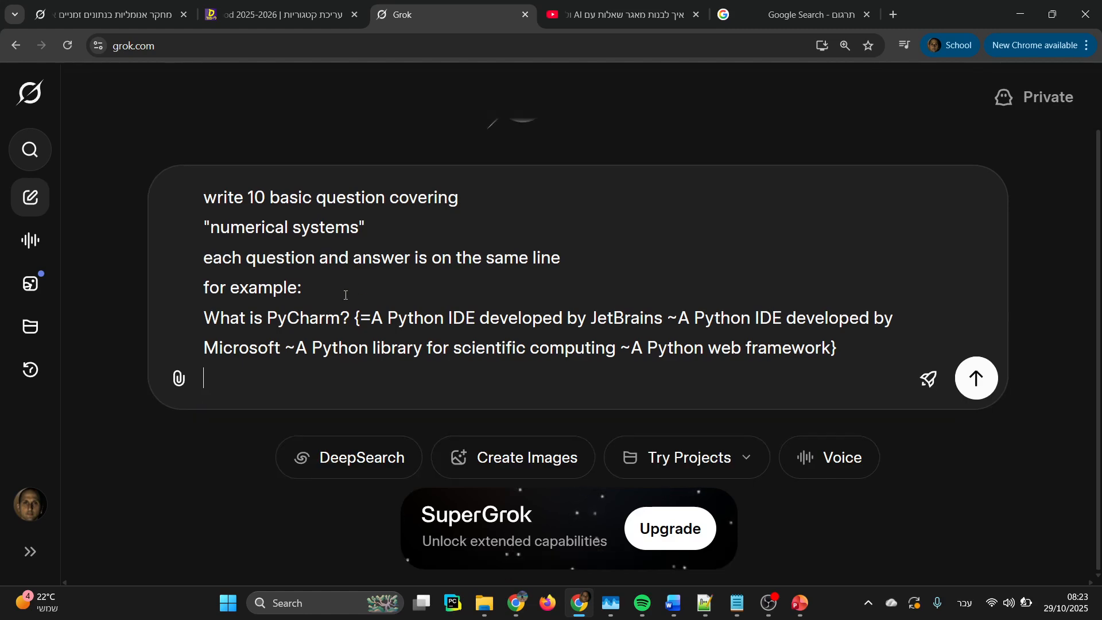
{"action": "left_click", "coordinate": [580, 257]}
{"action": "key", "text": "Return"}
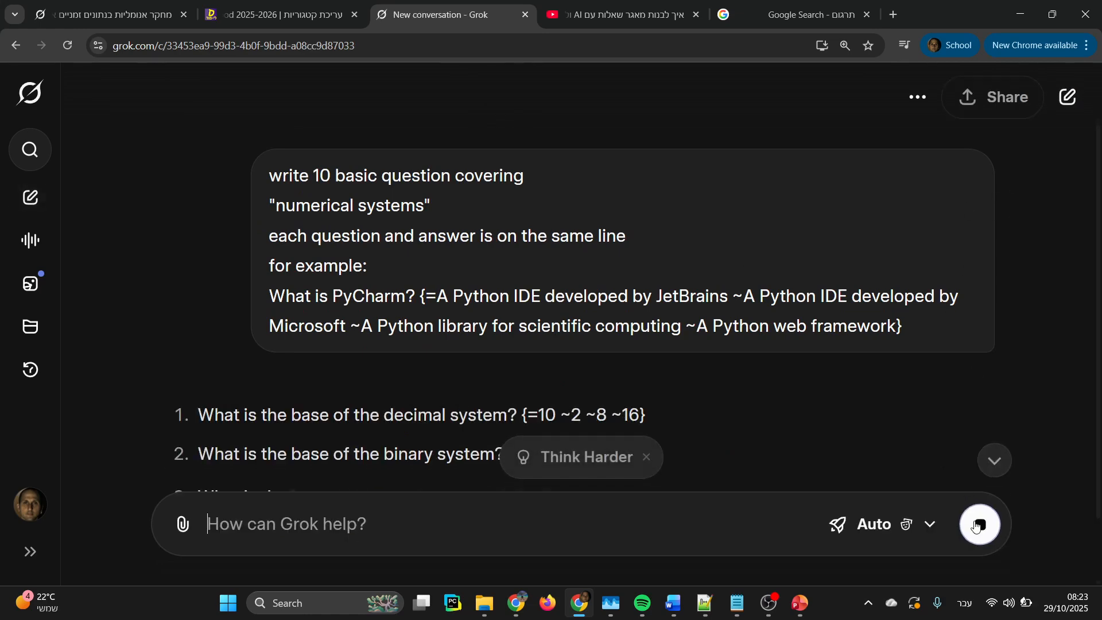
Step: Edit the sent prompt to add "remove numbering" and "translate to hebrew" above "for example:" and resubmit it
{"action": "left_click", "coordinate": [941, 373]}
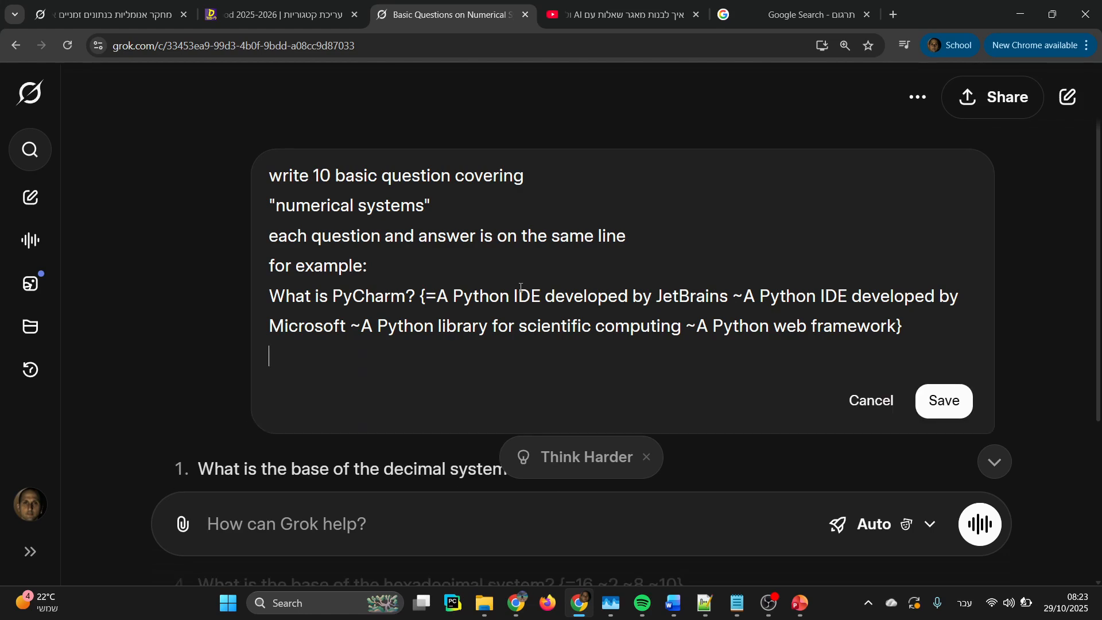
{"action": "key", "text": "Return"}
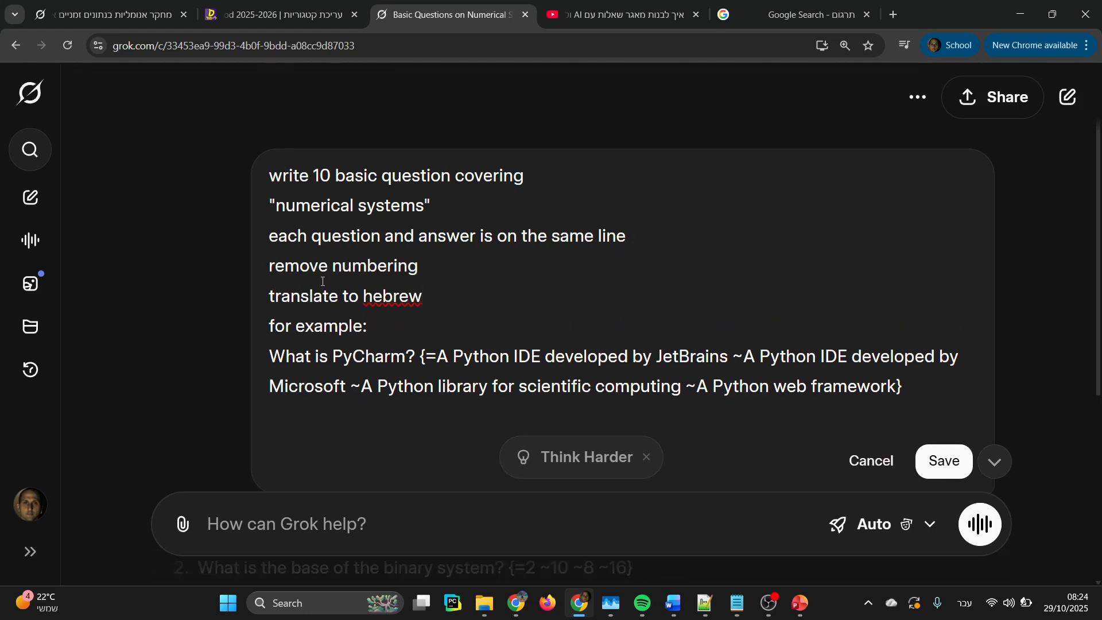
{"action": "left_click", "coordinate": [941, 461]}
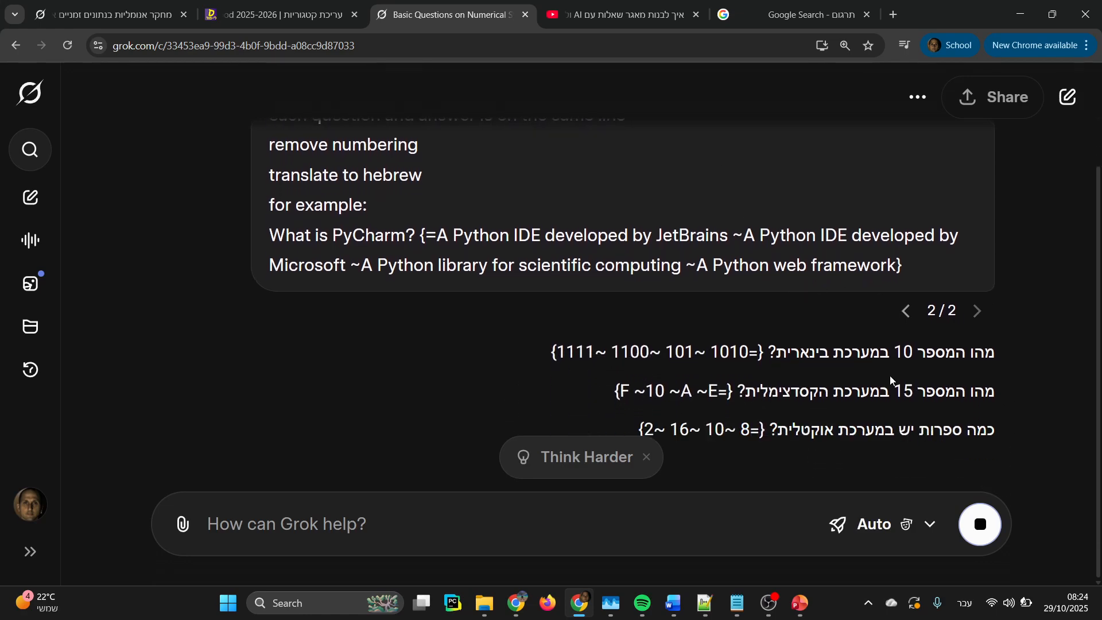
Step: Copy all the generated Hebrew questions from Grok and replace the contents of questions.txt in Notepad++ with them
{"action": "scroll", "coordinate": [578, 251], "scroll_direction": "up", "scroll_amount": 3}
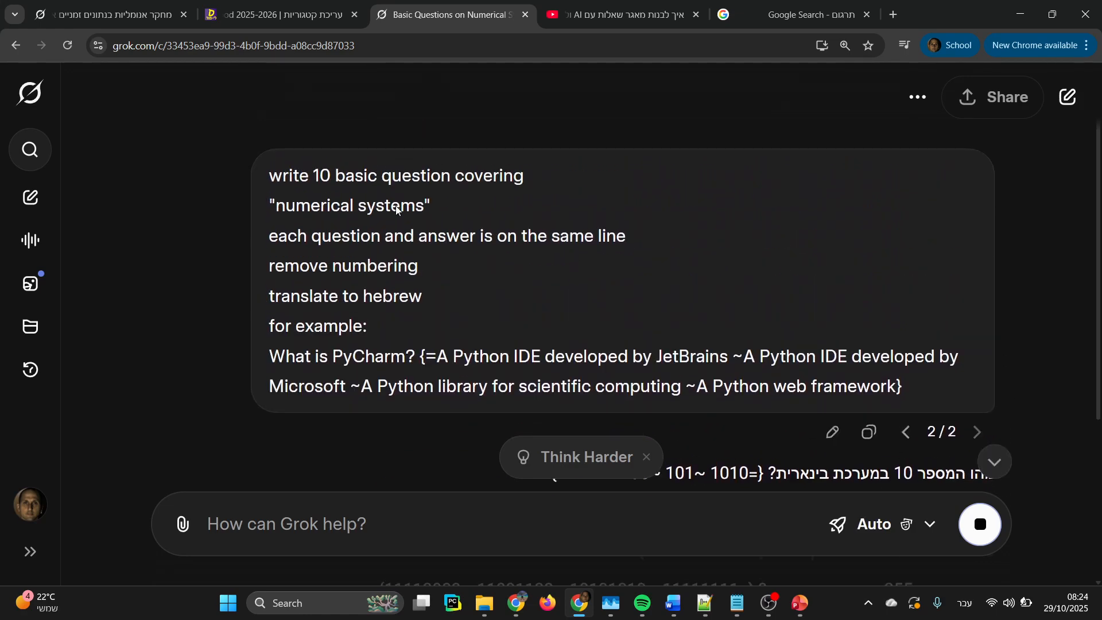
{"action": "scroll", "coordinate": [683, 222], "scroll_direction": "down", "scroll_amount": 5}
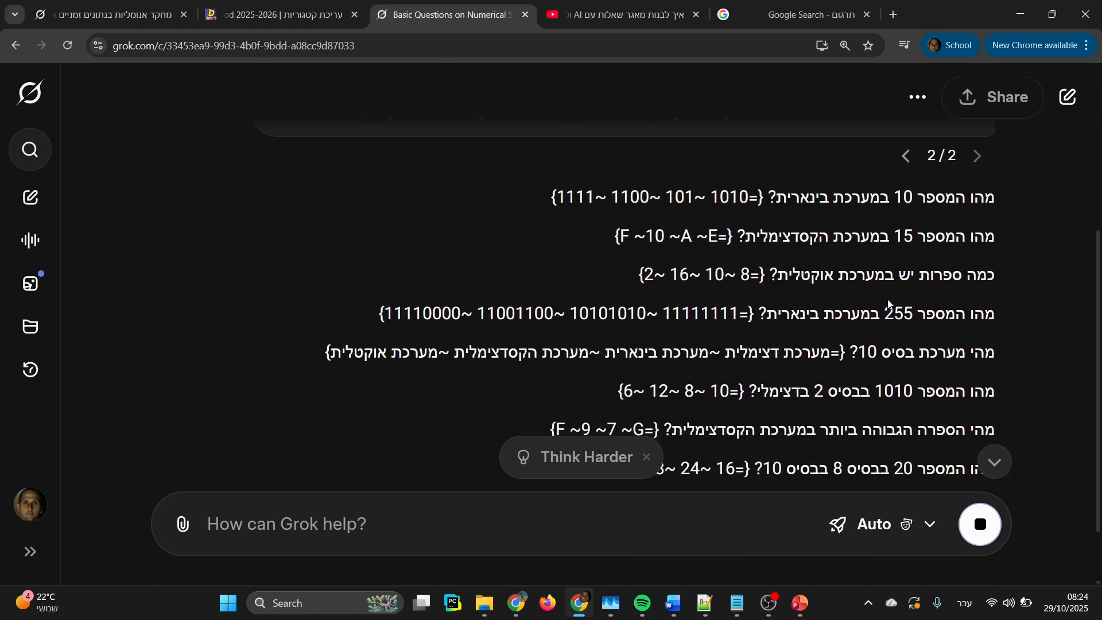
{"action": "scroll", "coordinate": [888, 304], "scroll_direction": "down", "scroll_amount": 3}
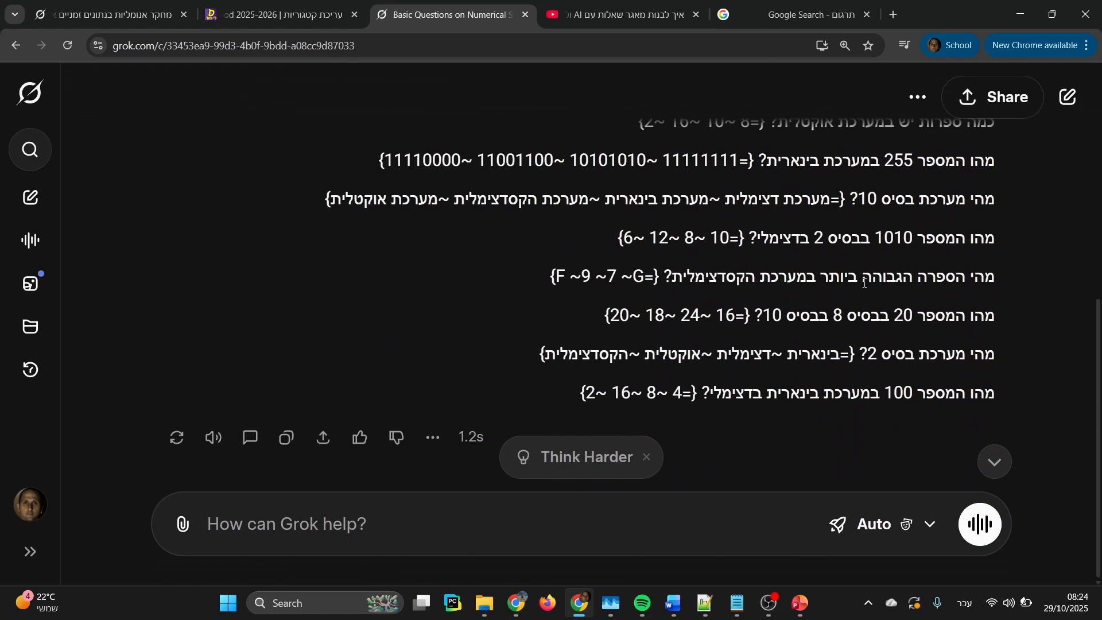
{"action": "scroll", "coordinate": [1011, 209], "scroll_direction": "up", "scroll_amount": 3}
{"action": "left_click_drag", "start_coordinate": [993, 179], "coordinate": [564, 319]}
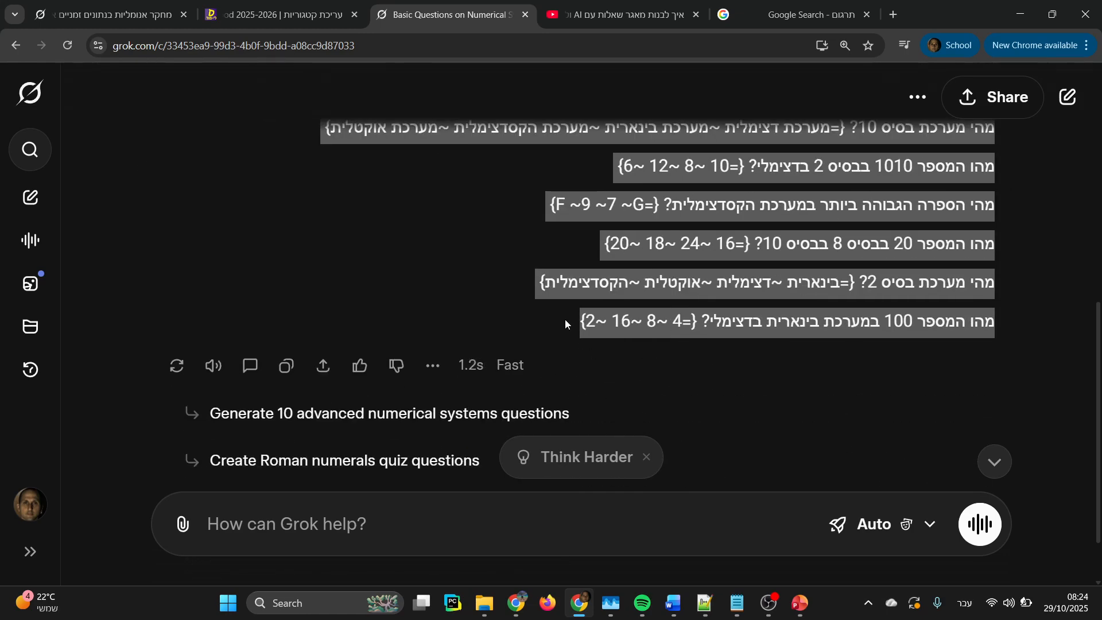
{"action": "right_click", "coordinate": [689, 217]}
{"action": "left_click", "coordinate": [703, 234]}
{"action": "left_click", "coordinate": [695, 603]}
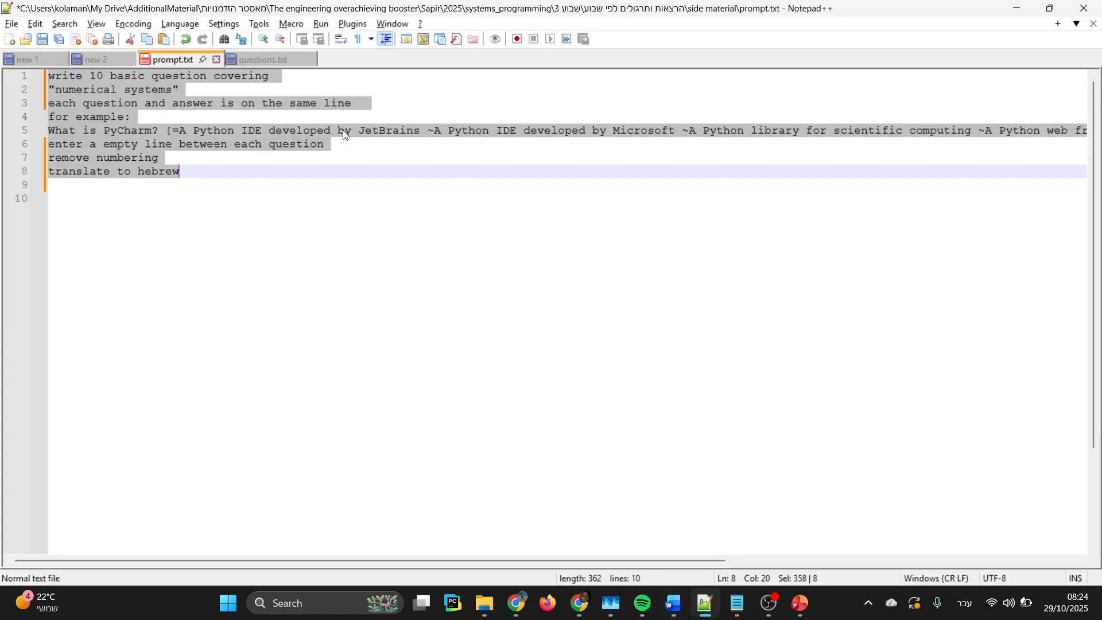
{"action": "left_click", "coordinate": [277, 61]}
{"action": "key", "text": "ctrl+a"}
{"action": "key", "text": "ctrl+v"}
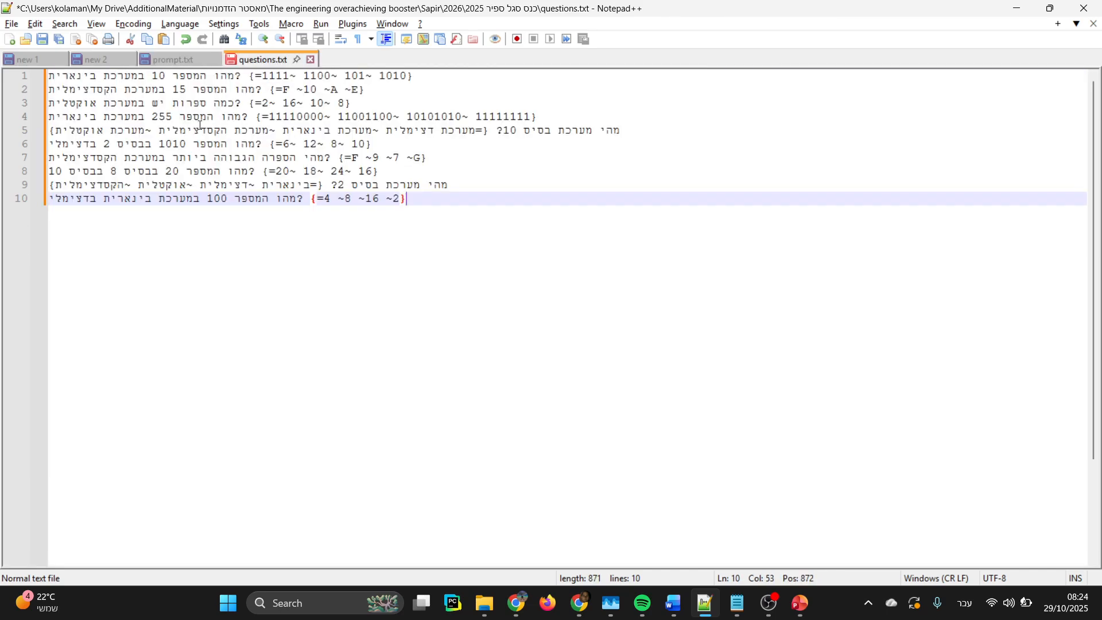
Step: Insert an empty line between every two questions in questions.txt
{"action": "left_click", "coordinate": [412, 78]}
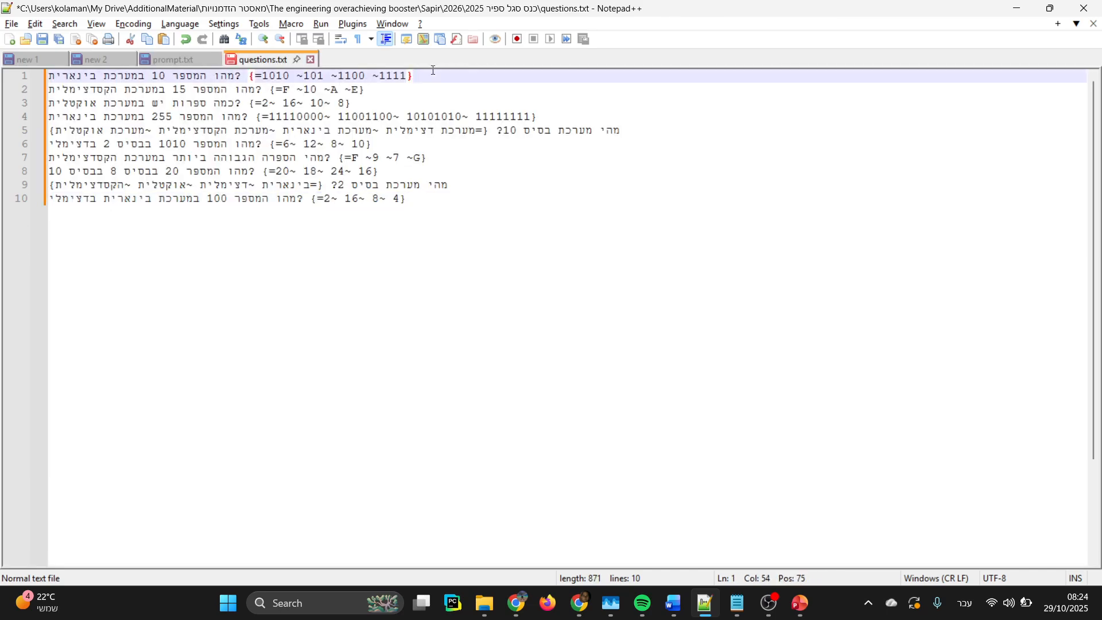
{"action": "key", "text": "Return"}
{"action": "key", "text": "Down"}
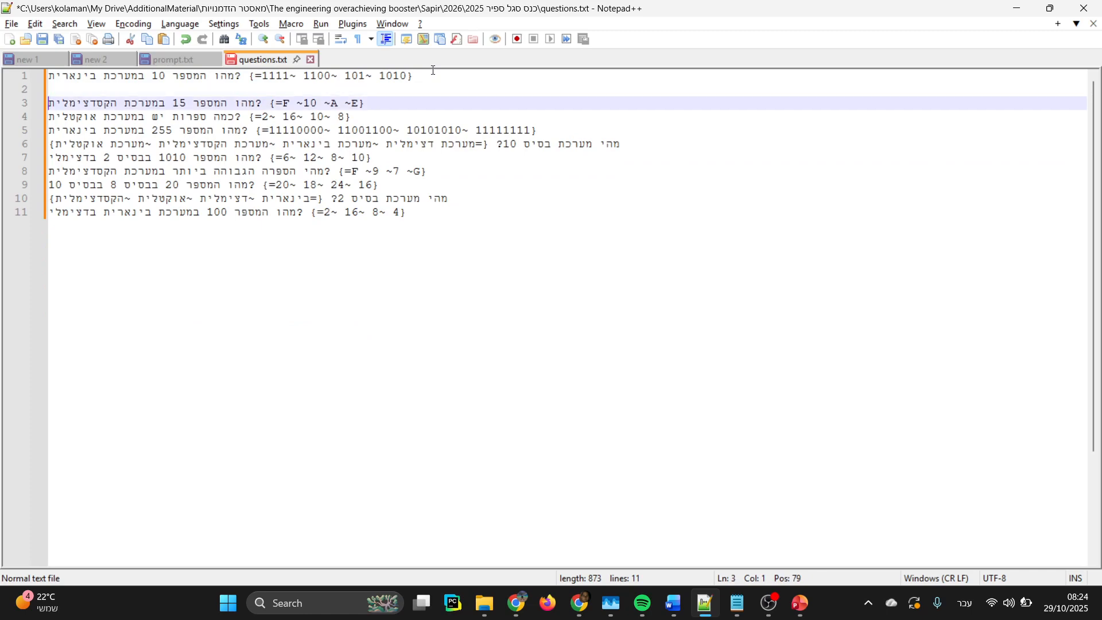
{"action": "key", "text": "Down"}
{"action": "key", "text": "Return"}
{"action": "key", "text": "Down"}
{"action": "key", "text": "Return"}
{"action": "key", "text": "Down"}
{"action": "key", "text": "Return"}
{"action": "key", "text": "Down"}
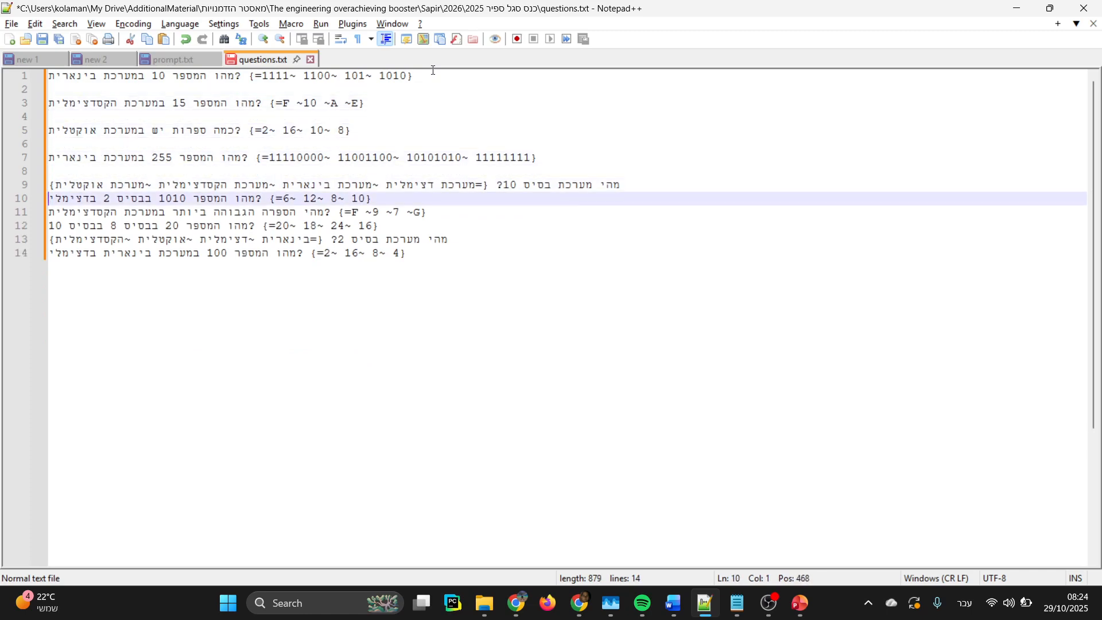
{"action": "key", "text": "Return"}
{"action": "key", "text": "Down"}
{"action": "key", "text": "Return"}
{"action": "key", "text": "Down"}
{"action": "key", "text": "Return"}
{"action": "key", "text": "Down"}
{"action": "key", "text": "Return"}
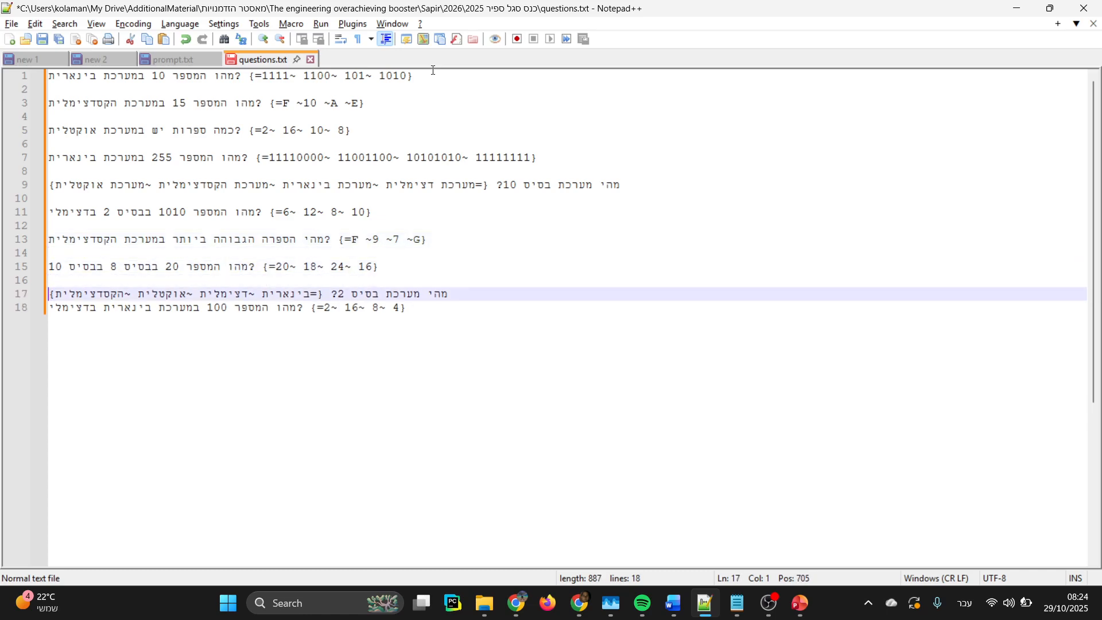
{"action": "key", "text": "Down"}
{"action": "key", "text": "Return"}
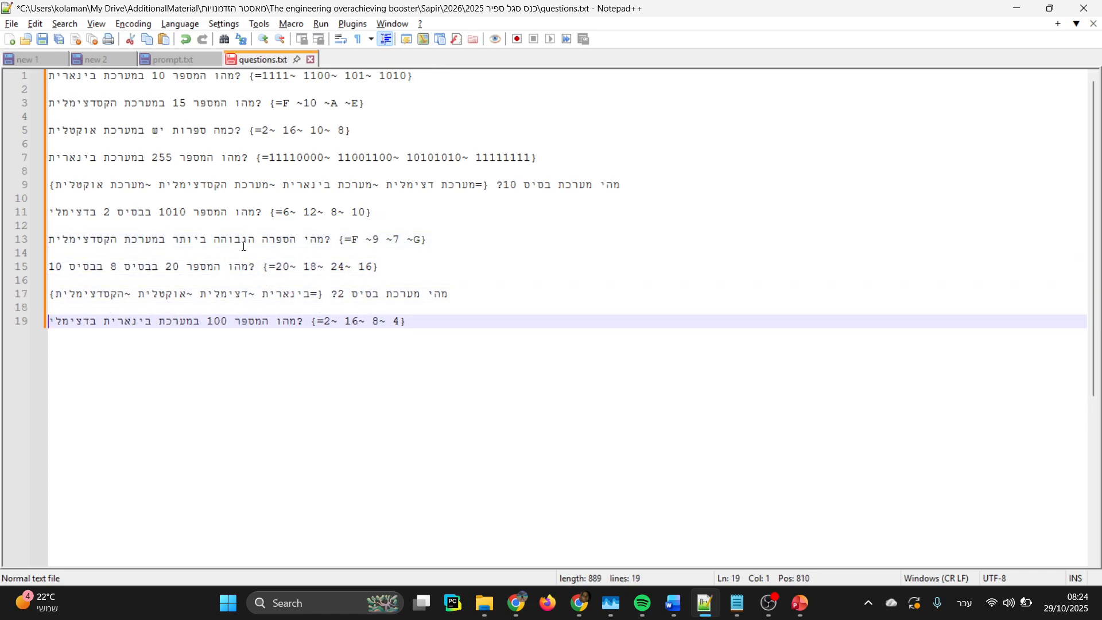
{"action": "left_click_drag", "start_coordinate": [255, 267], "coordinate": [287, 267]}
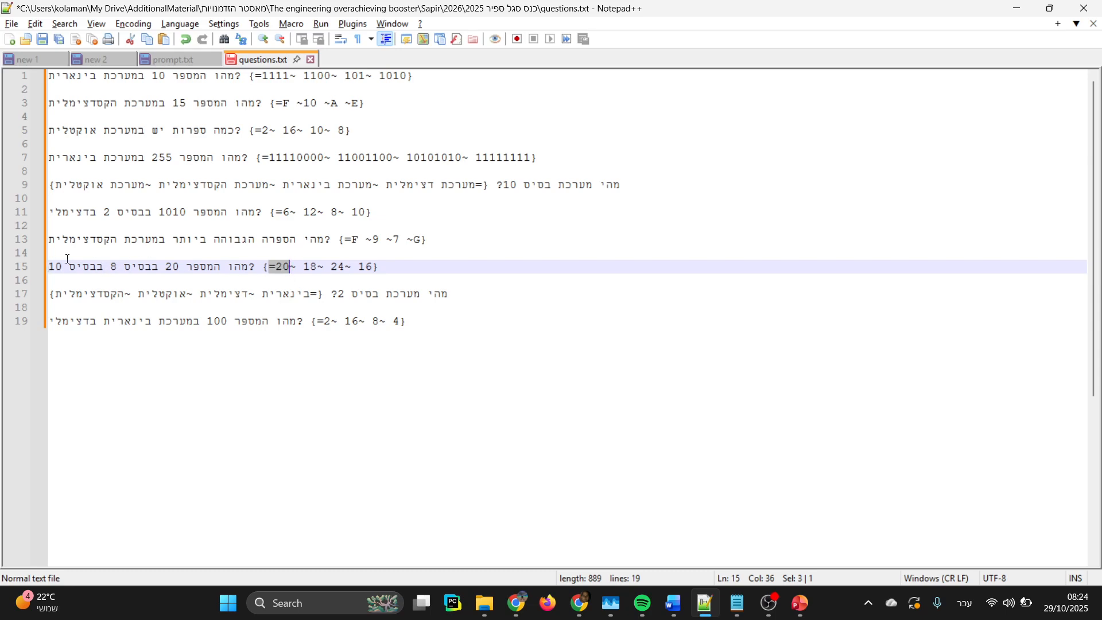
{"action": "left_click_drag", "start_coordinate": [379, 267], "coordinate": [32, 258]}
Step: Copy all the questions in questions.txt and paste them into a new tab in Windows Notepad
{"action": "left_click", "coordinate": [346, 364]}
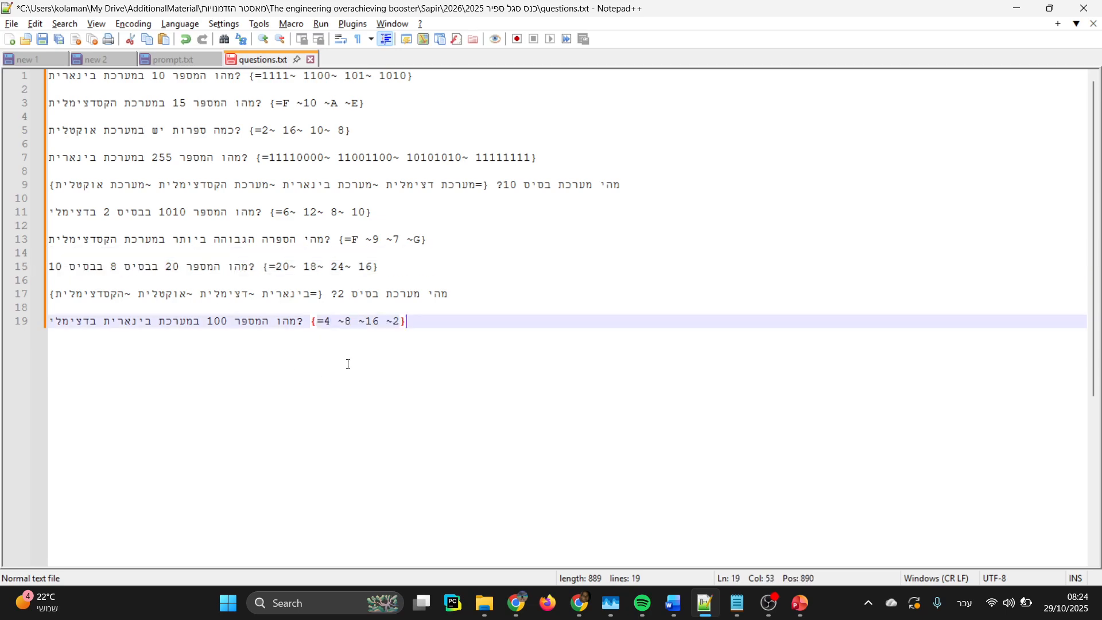
{"action": "key", "text": "ctrl+a"}
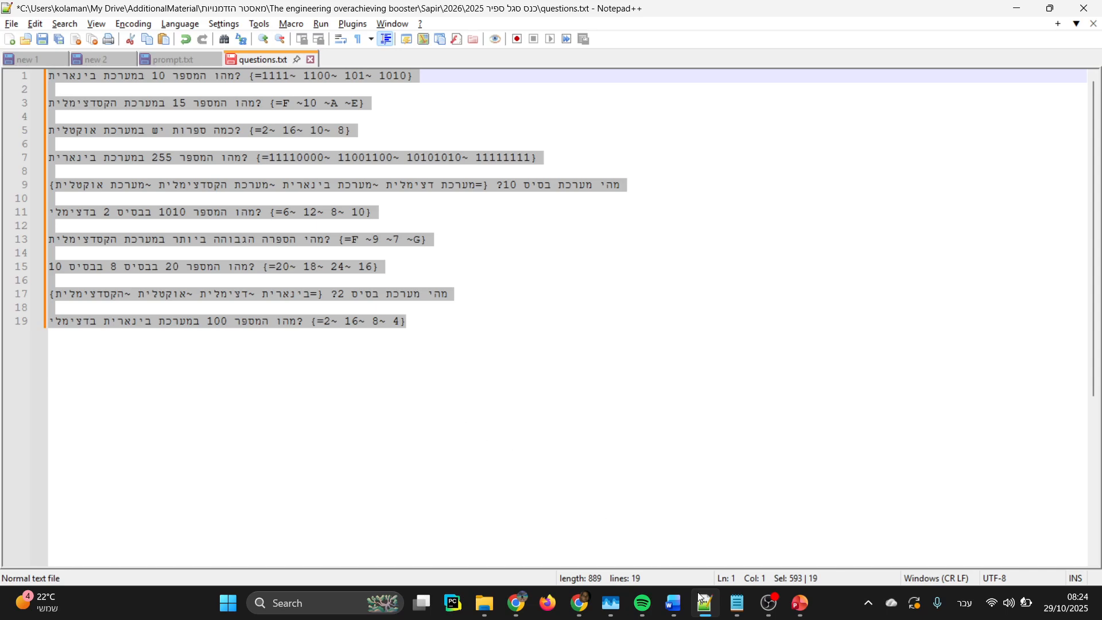
{"action": "left_click", "coordinate": [737, 602]}
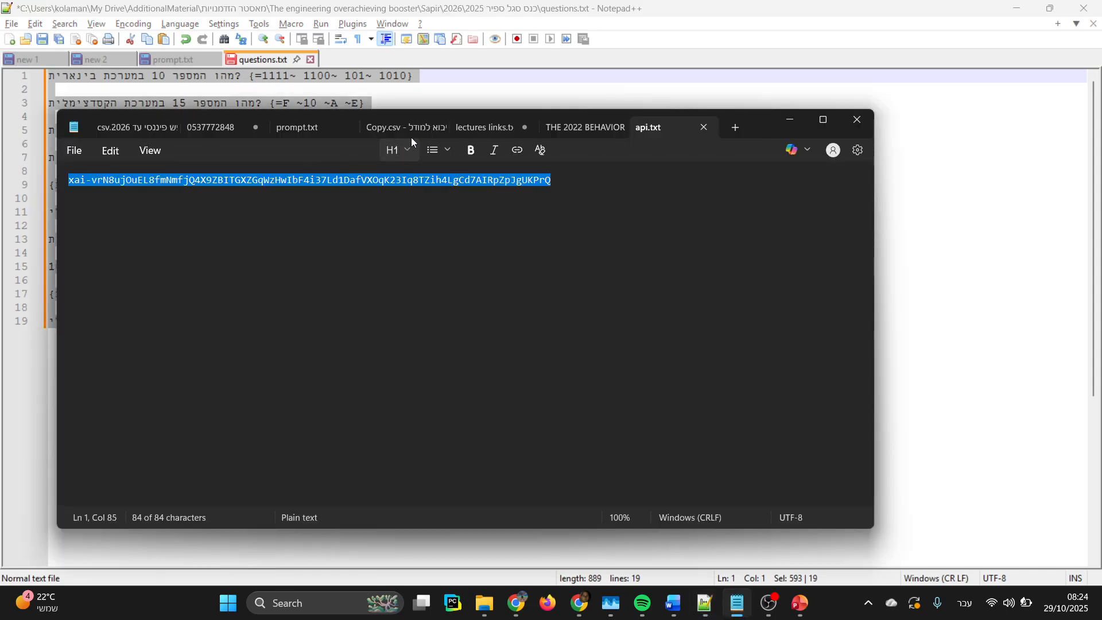
{"action": "left_click", "coordinate": [73, 152]}
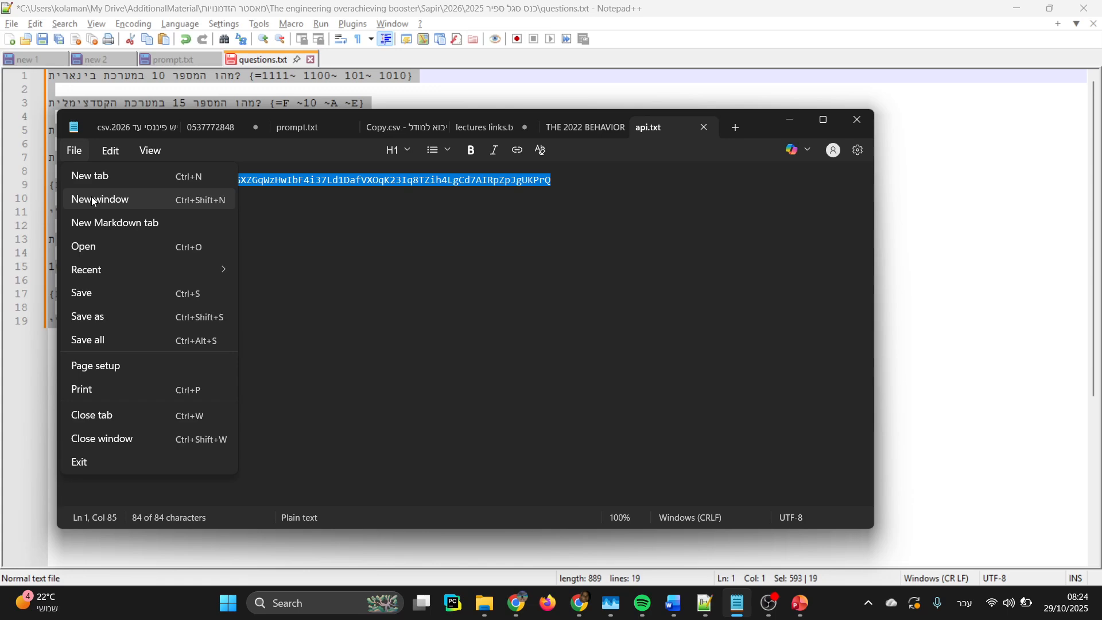
{"action": "left_click", "coordinate": [92, 176]}
{"action": "key", "text": "ctrl+v"}
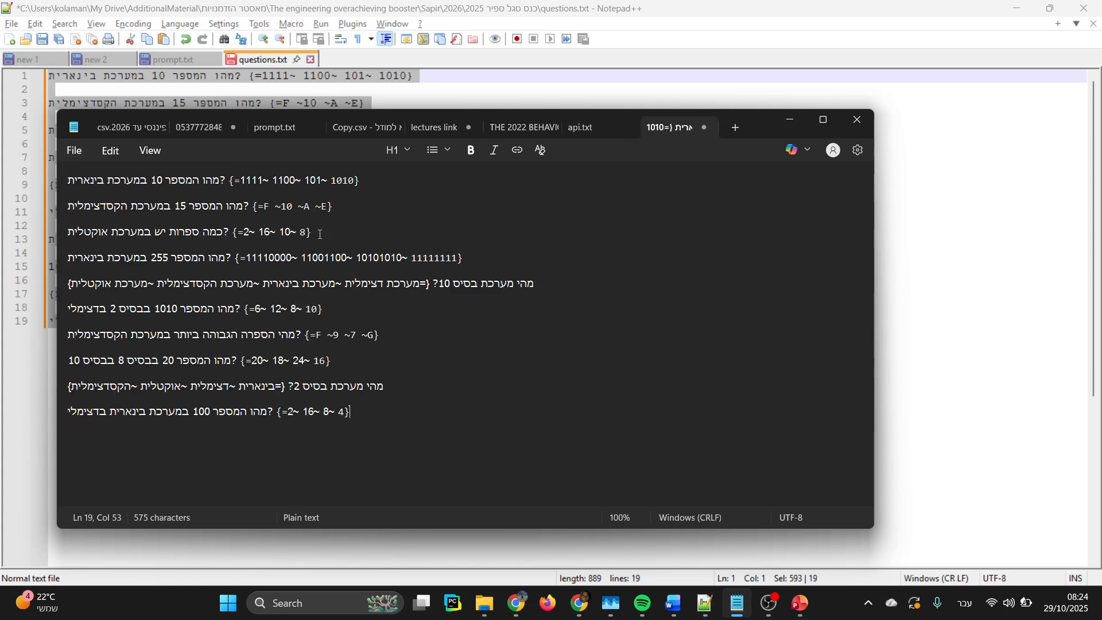
Step: Insert a space after the answer 1111 in the first question of the pasted text
{"action": "key", "text": "ctrl+a"}
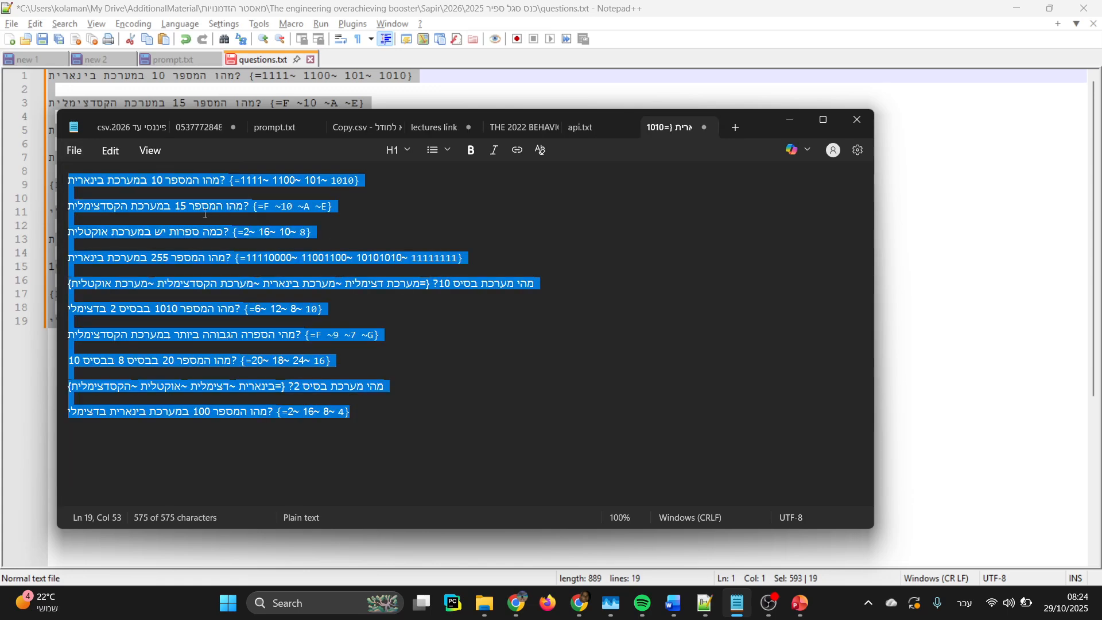
{"action": "left_click", "coordinate": [193, 308]}
{"action": "double_click", "coordinate": [182, 179]}
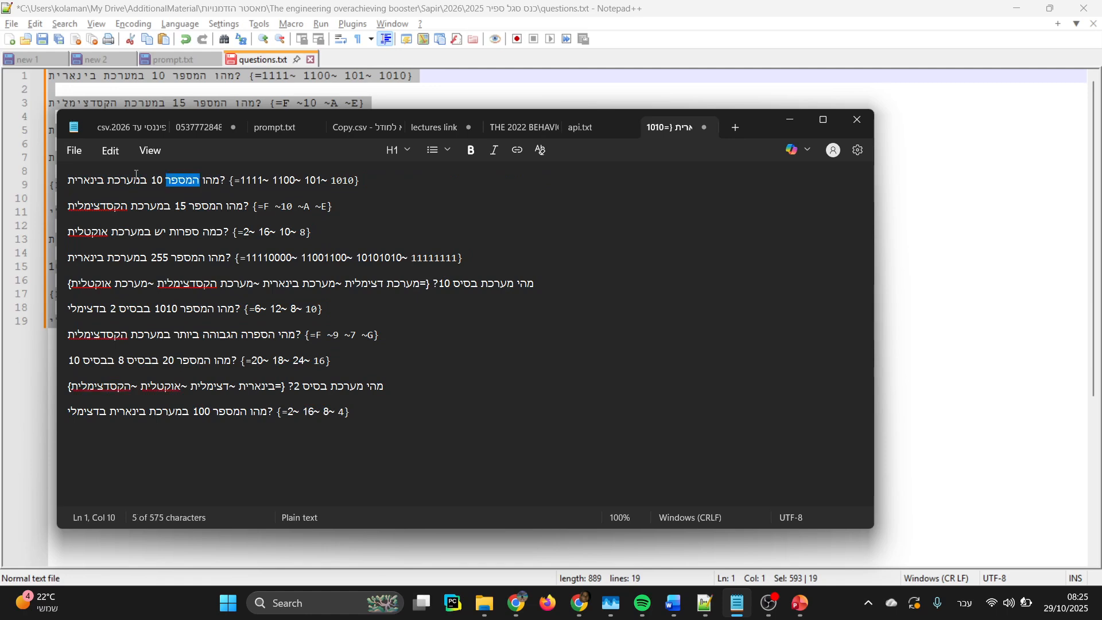
{"action": "left_click", "coordinate": [133, 173]}
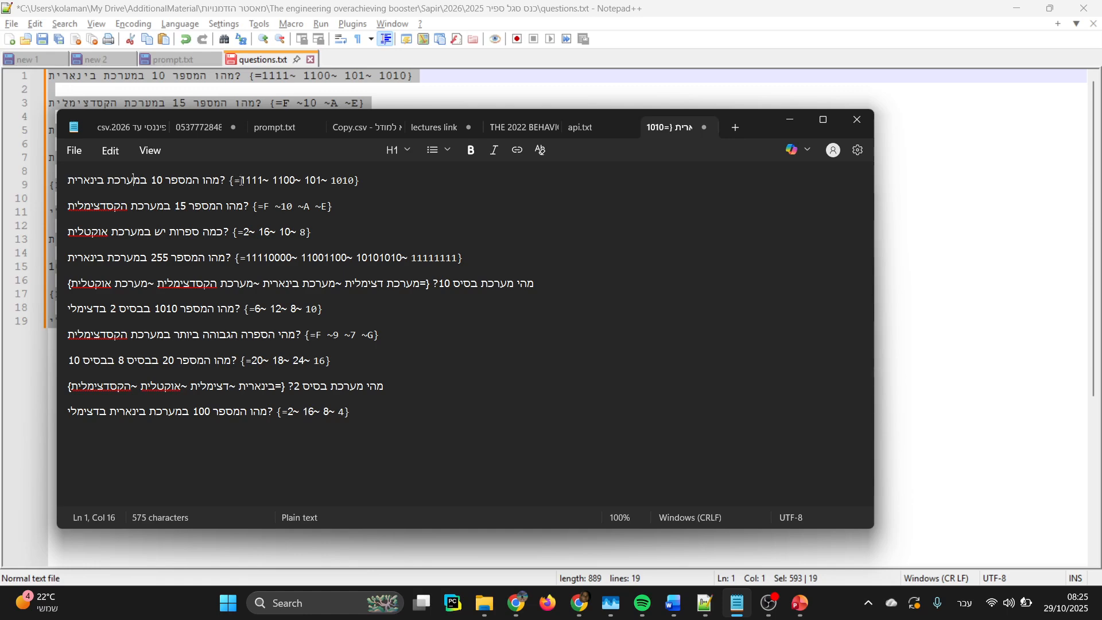
{"action": "mouse_move", "coordinate": [241, 180]}
{"action": "left_mouse_down"}
{"action": "mouse_move", "coordinate": [253, 180]}
{"action": "mouse_move", "coordinate": [238, 180]}
{"action": "left_mouse_up"}
{"action": "left_click", "coordinate": [259, 181]}
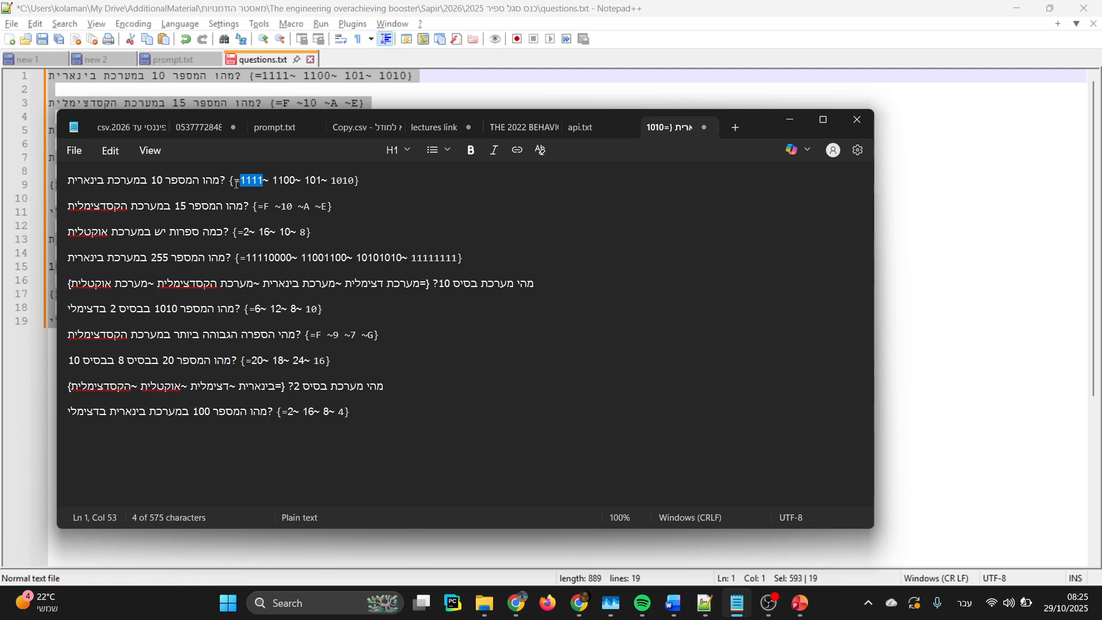
{"action": "left_click", "coordinate": [264, 181]}
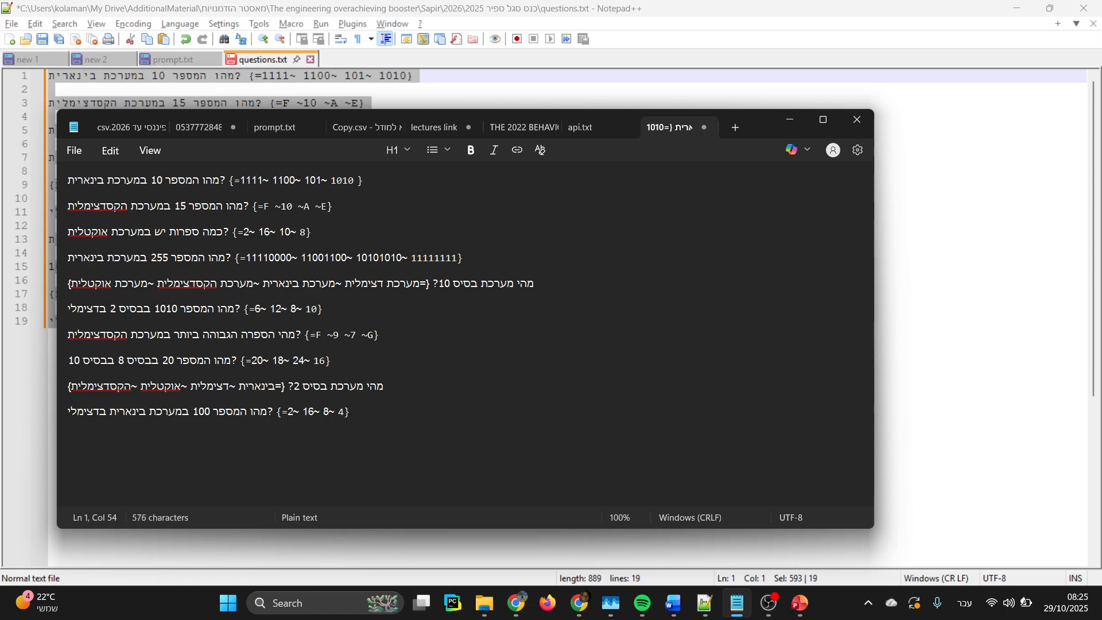
{"action": "key", "text": "BackSpace"}
{"action": "key", "text": "BackSpace"}
{"action": "type", "text": "1"}
Step: Review the pasted questions in Windows Notepad and close their tab
{"action": "left_click_drag", "start_coordinate": [144, 183], "coordinate": [327, 447]}
{"action": "left_click", "coordinate": [373, 414]}
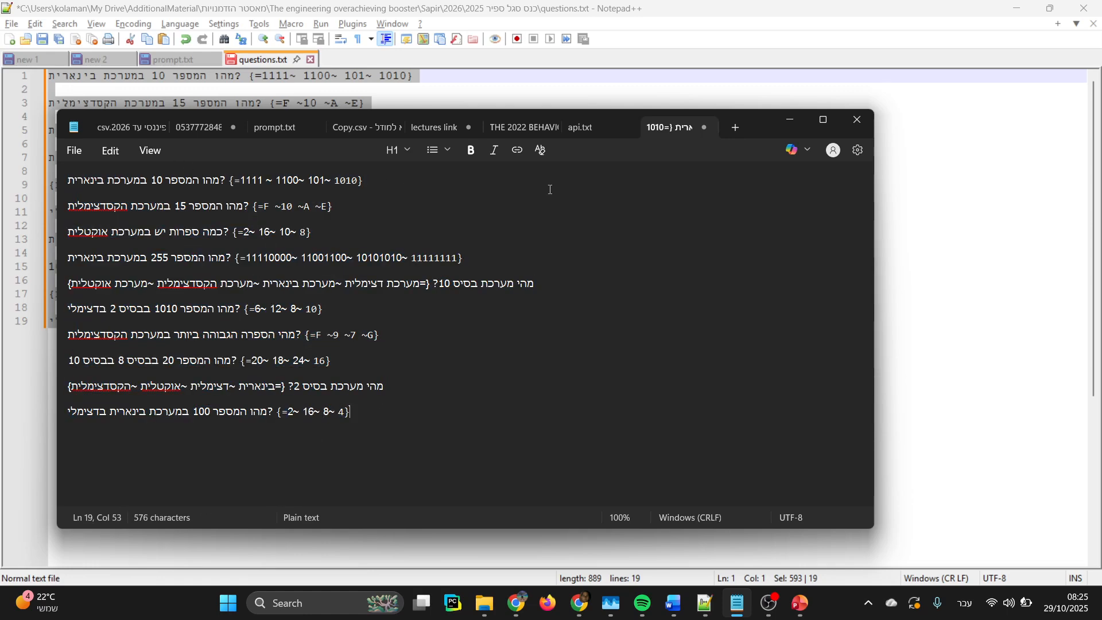
{"action": "left_click", "coordinate": [707, 127]}
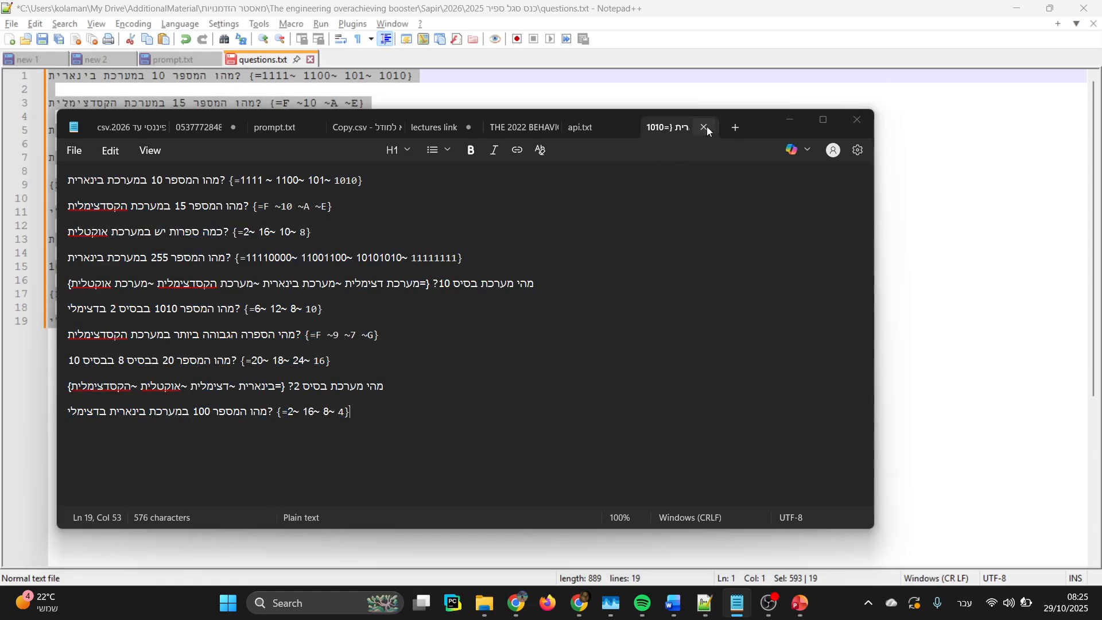
Step: Switch to the Moodle page in Chrome and open the question bank's import page (יבוא)
{"action": "mouse_move", "coordinate": [580, 602]}
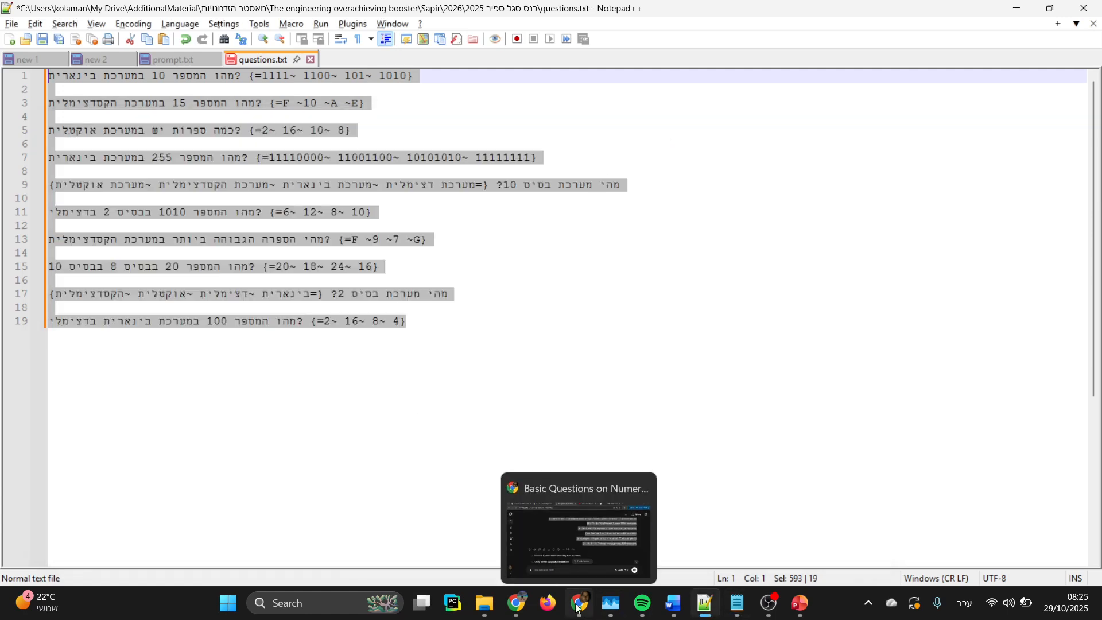
{"action": "left_click", "coordinate": [568, 516]}
{"action": "left_click", "coordinate": [310, 22]}
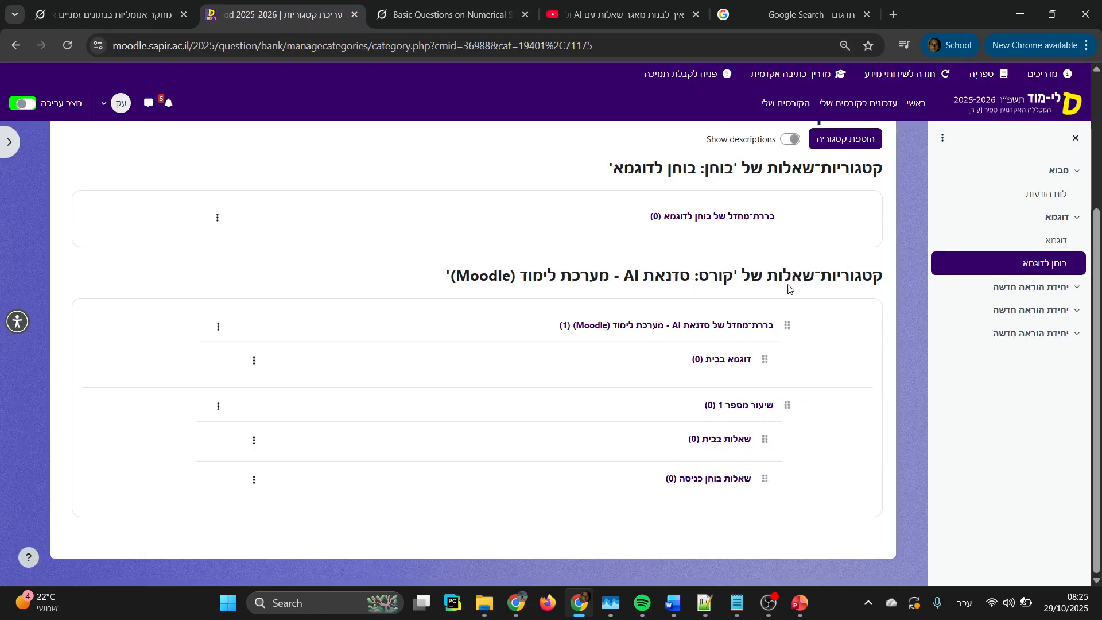
{"action": "scroll", "coordinate": [803, 258], "scroll_direction": "up", "scroll_amount": 3}
{"action": "left_click", "coordinate": [843, 220]}
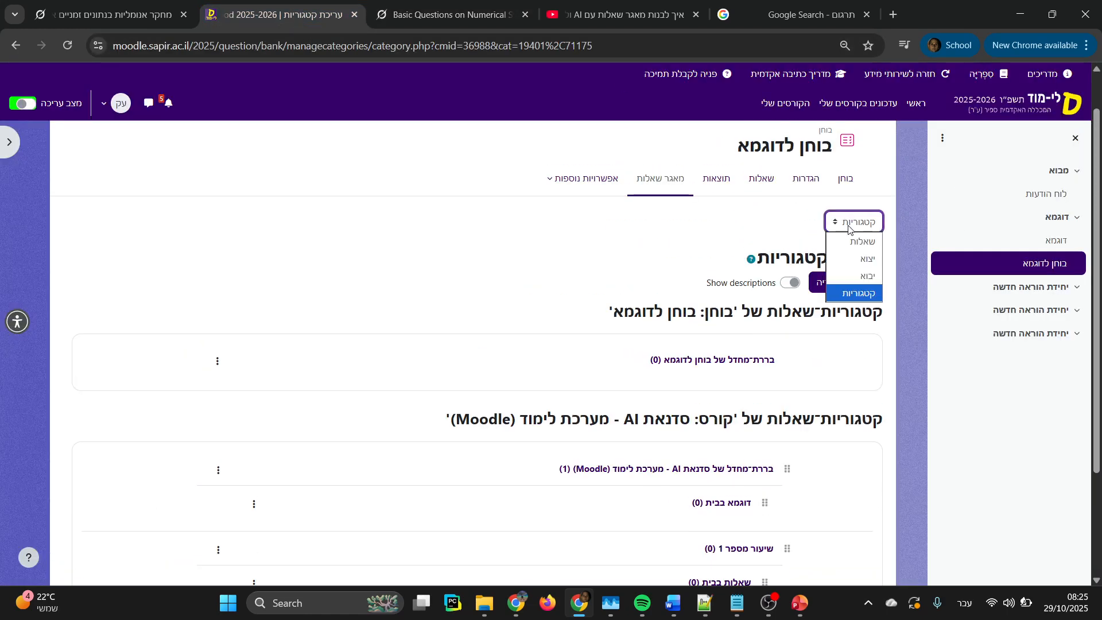
{"action": "left_click", "coordinate": [860, 275]}
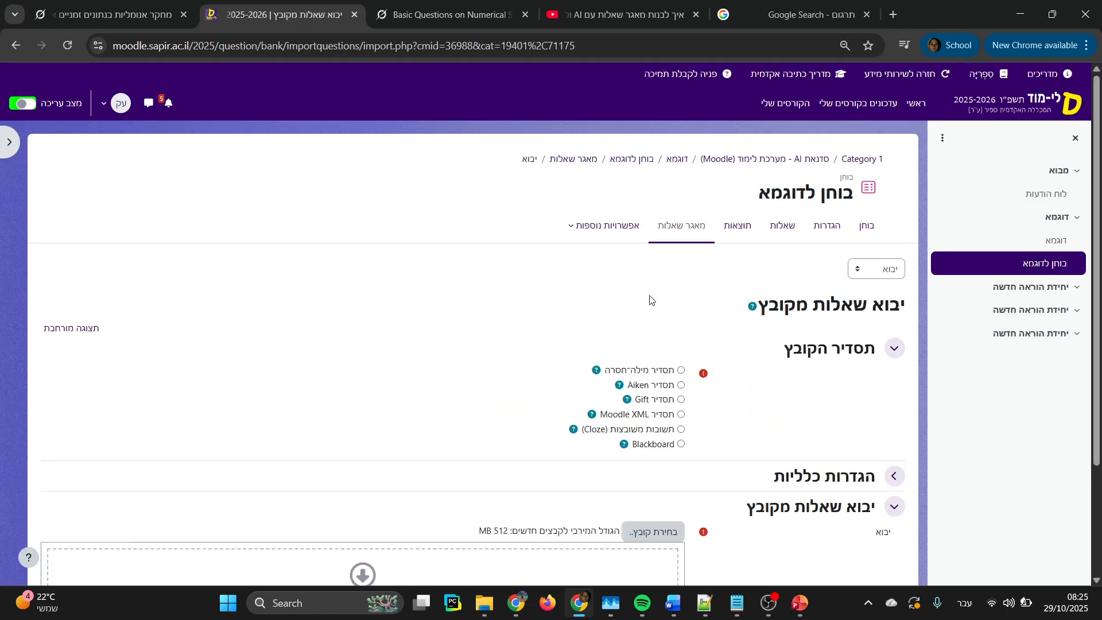
Step: Choose the missing-word format (תסדיר מילה־חסרה) and open its detailed Moodle documentation
{"action": "scroll", "coordinate": [653, 300], "scroll_direction": "down", "scroll_amount": 3}
{"action": "left_click", "coordinate": [682, 226]}
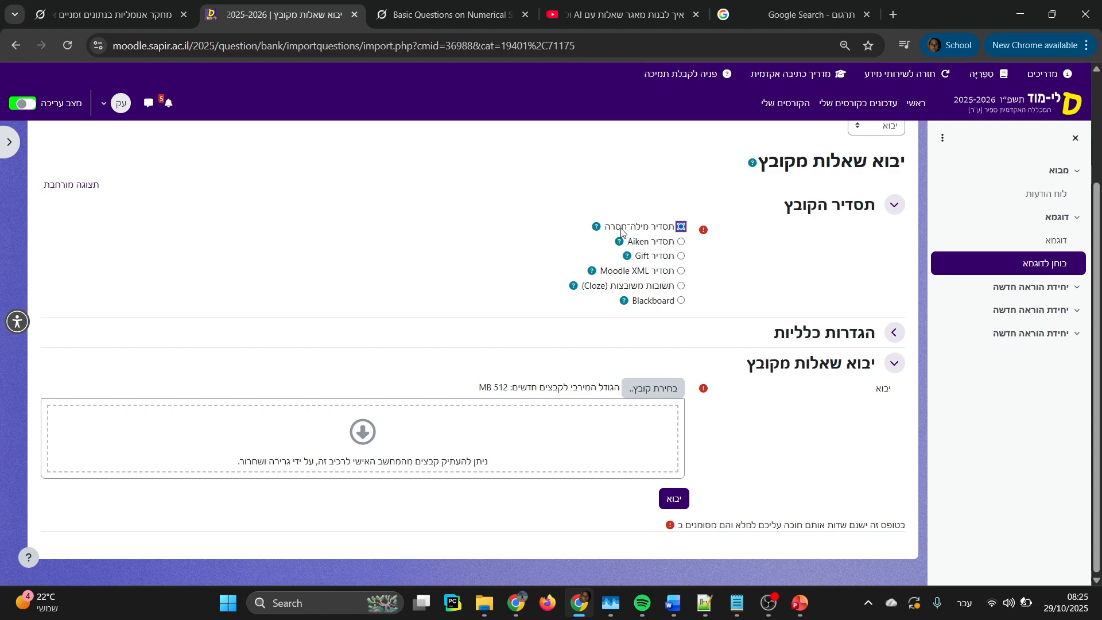
{"action": "left_click", "coordinate": [596, 228]}
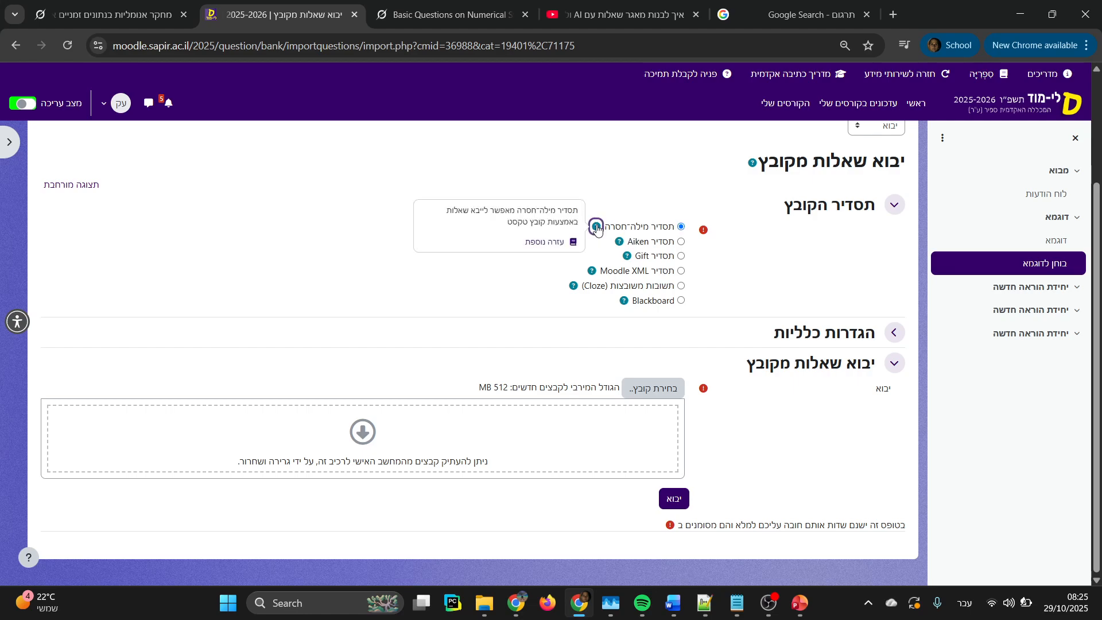
{"action": "left_click", "coordinate": [548, 242]}
{"action": "left_click", "coordinate": [626, 144]}
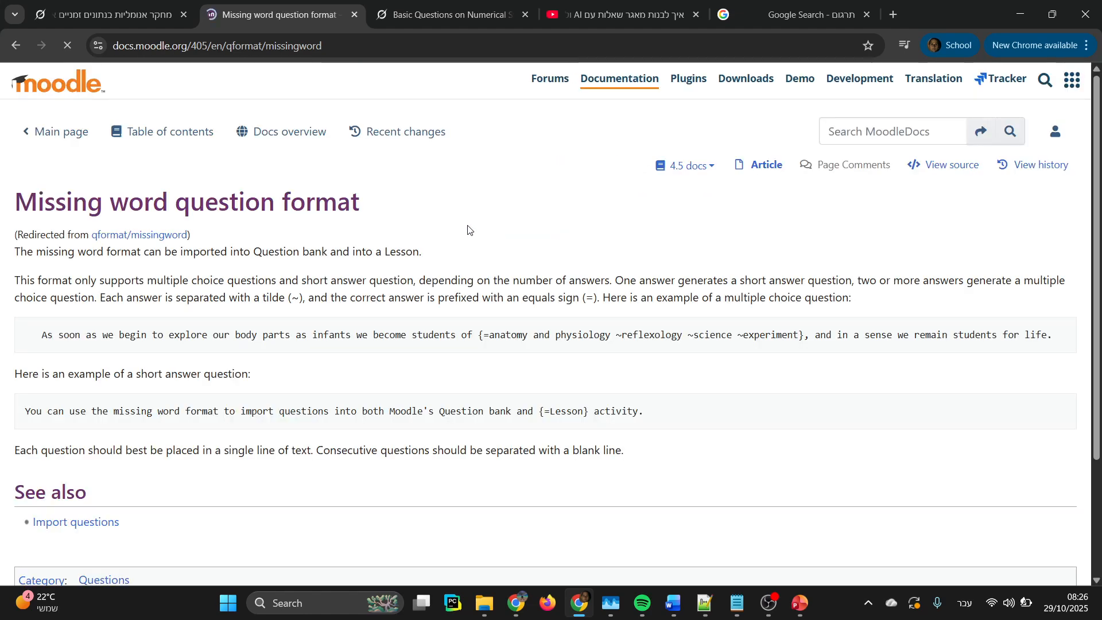
Step: Examine the documentation's multiple-choice example for how the question text, braces, correct answer and wrong answers are written
{"action": "left_click_drag", "start_coordinate": [37, 335], "coordinate": [468, 335]}
{"action": "left_click", "coordinate": [480, 338]}
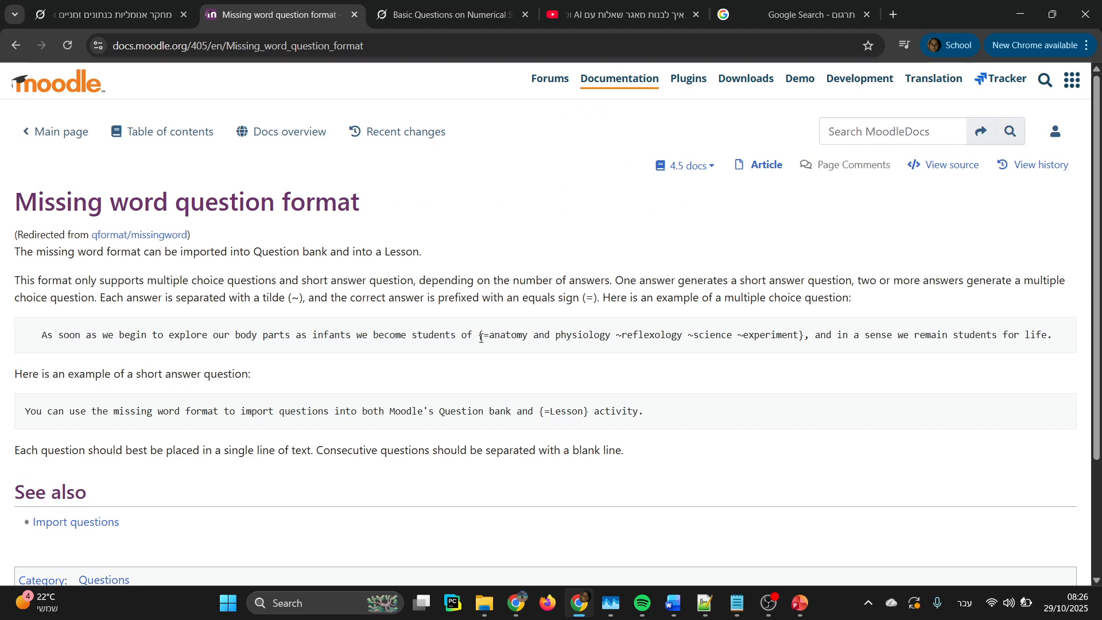
{"action": "left_click_drag", "start_coordinate": [1033, 334], "coordinate": [1084, 343]}
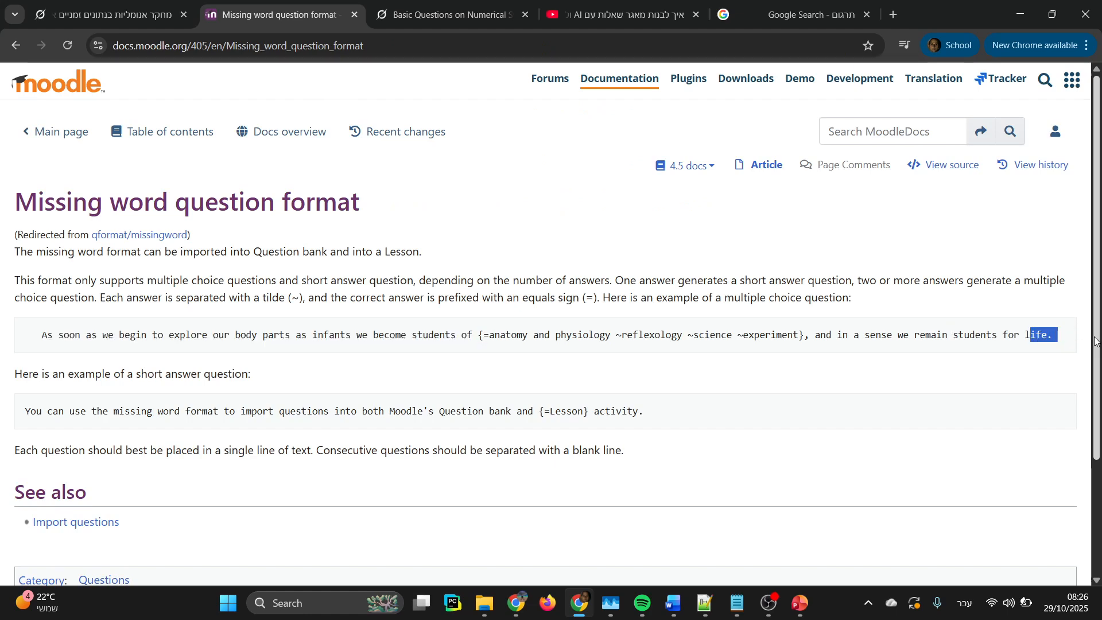
{"action": "left_click", "coordinate": [541, 335]}
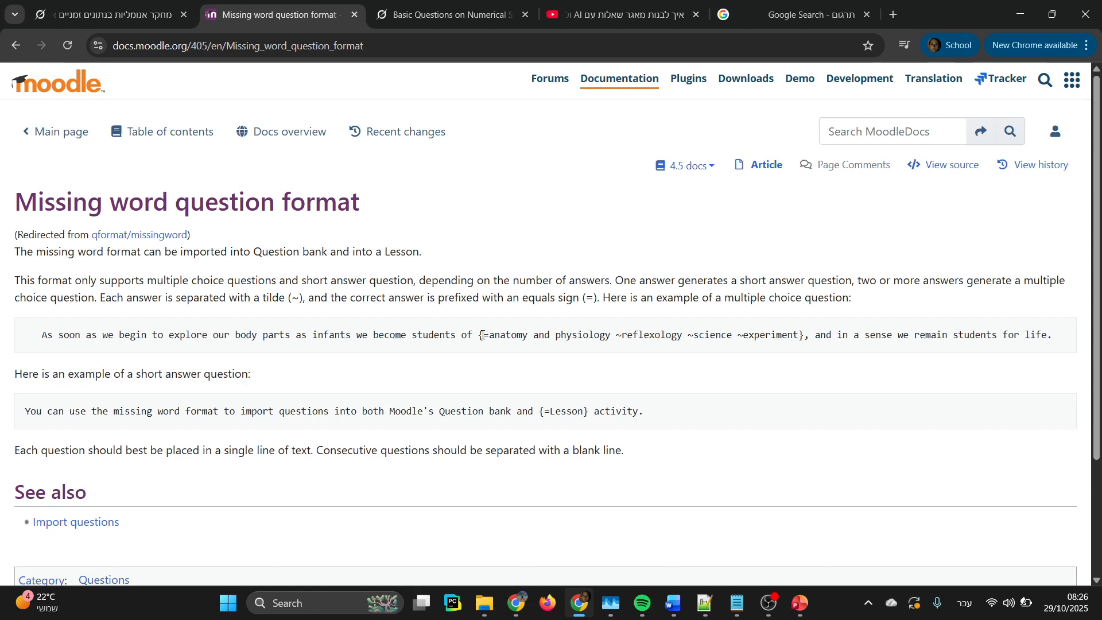
{"action": "left_click_drag", "start_coordinate": [483, 335], "coordinate": [797, 334]}
{"action": "left_click_drag", "start_coordinate": [474, 334], "coordinate": [486, 336]}
{"action": "left_click_drag", "start_coordinate": [611, 336], "coordinate": [485, 336]}
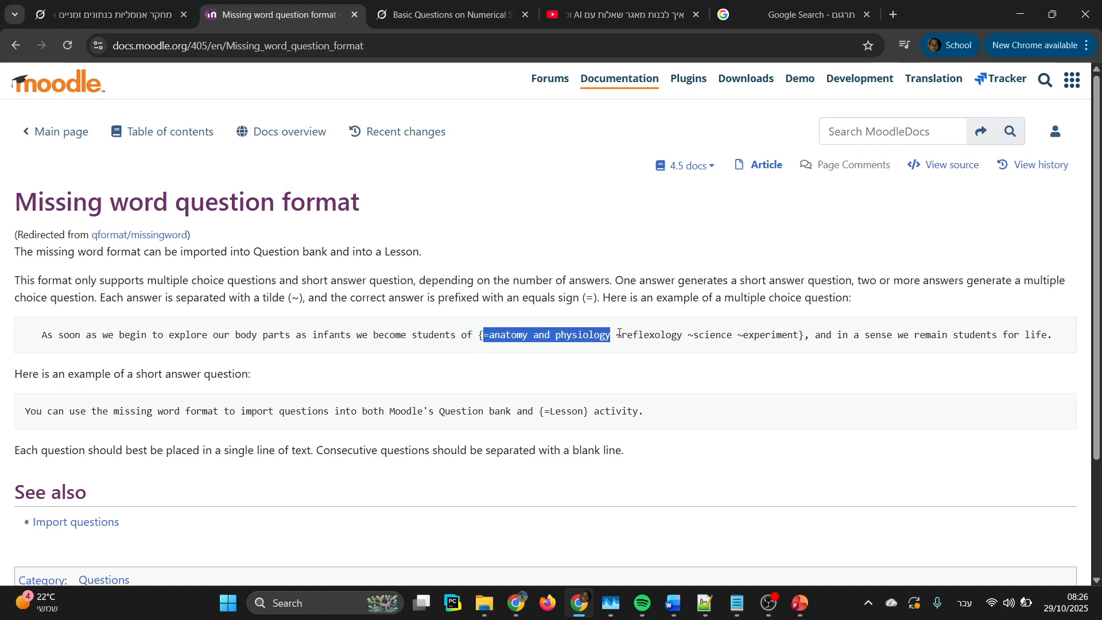
{"action": "left_click_drag", "start_coordinate": [619, 334], "coordinate": [799, 323]}
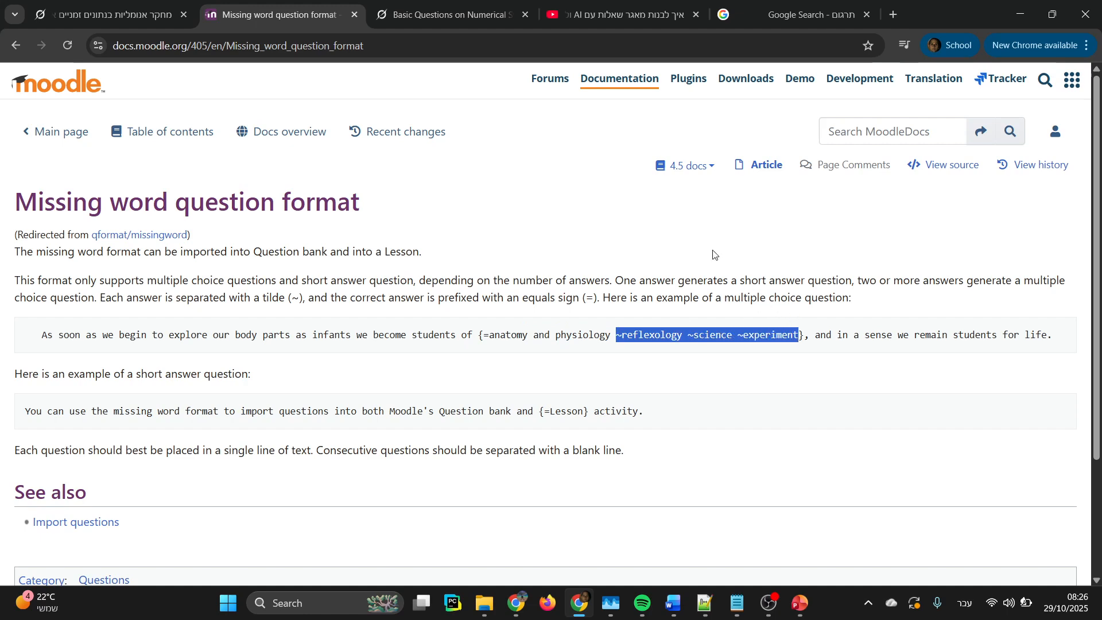
Step: Return to the Moodle import page and select the missing-word file format (תסדיר מילה־חסרה)
{"action": "left_click", "coordinate": [17, 45]}
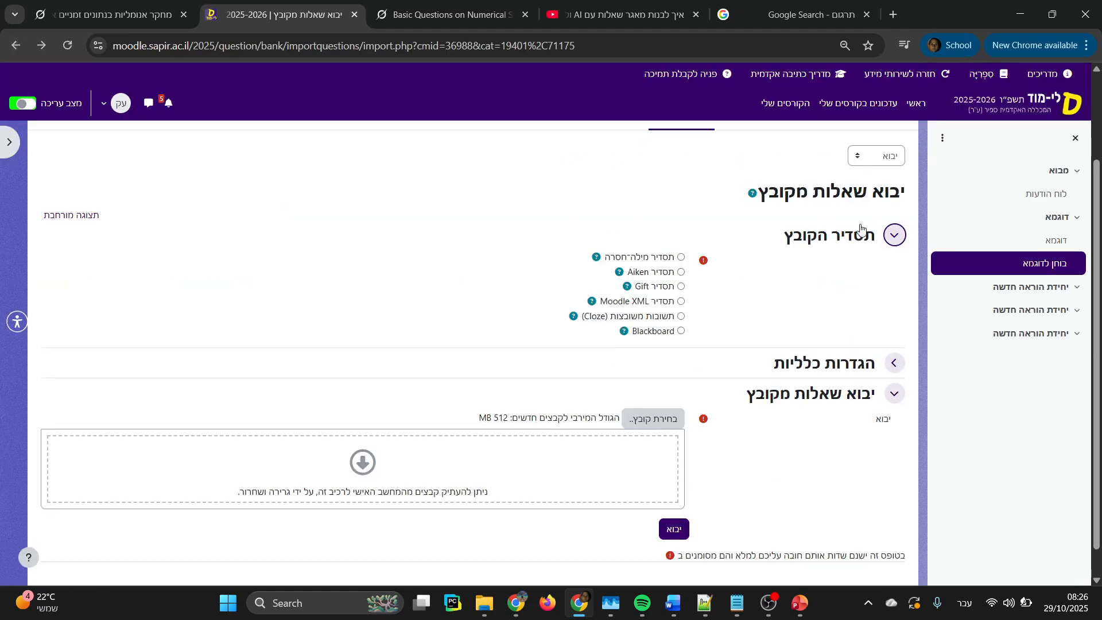
{"action": "left_click", "coordinate": [681, 256]}
{"action": "scroll", "coordinate": [824, 285], "scroll_direction": "up", "scroll_amount": 1}
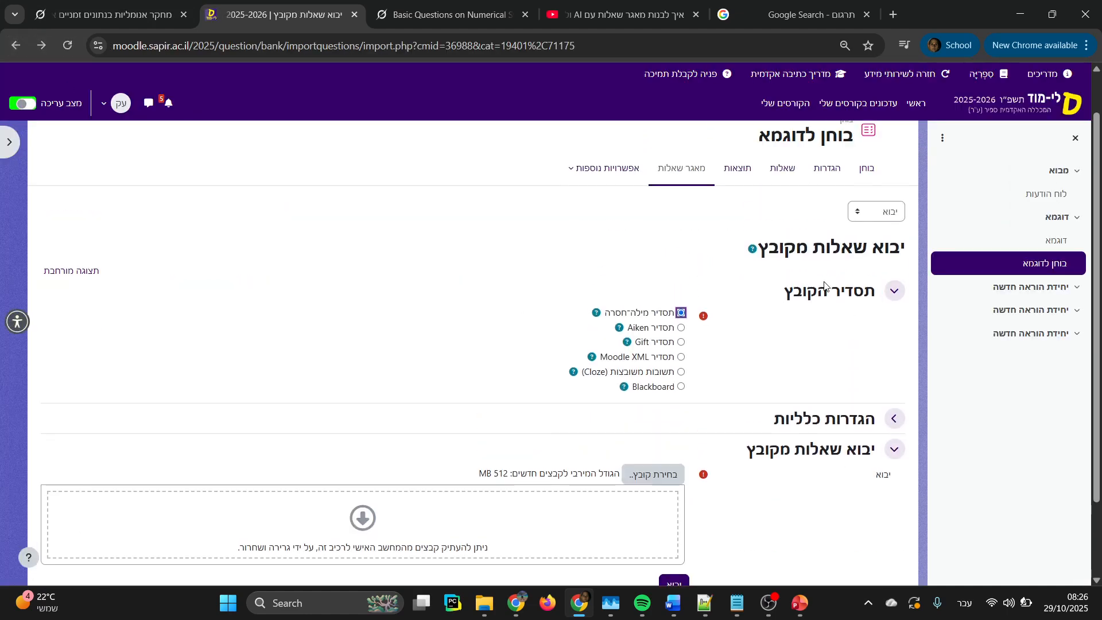
Step: Expand the general import settings and set the import category to שאלות בבית under שיעור מספר 1
{"action": "scroll", "coordinate": [832, 316], "scroll_direction": "down", "scroll_amount": 2}
{"action": "left_click", "coordinate": [893, 331]}
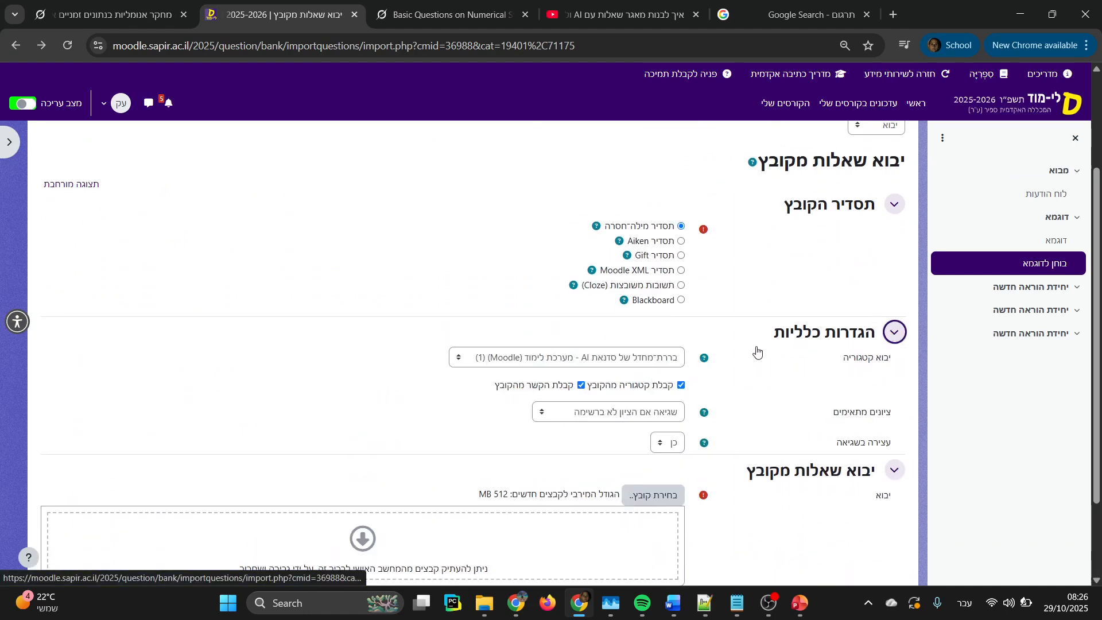
{"action": "left_click", "coordinate": [573, 357]}
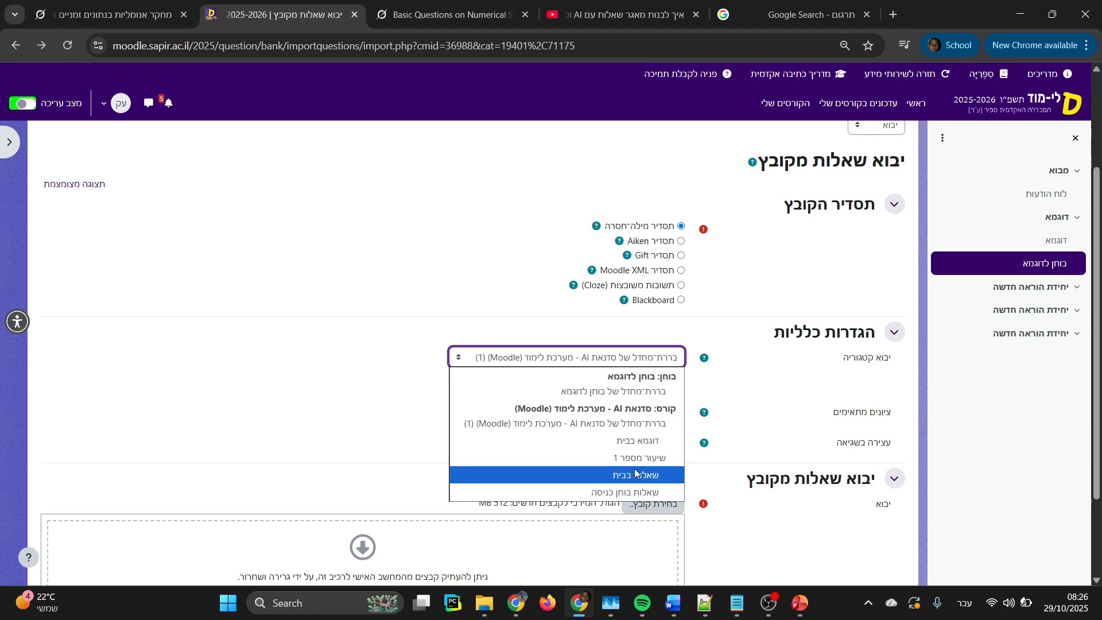
{"action": "left_click", "coordinate": [635, 458]}
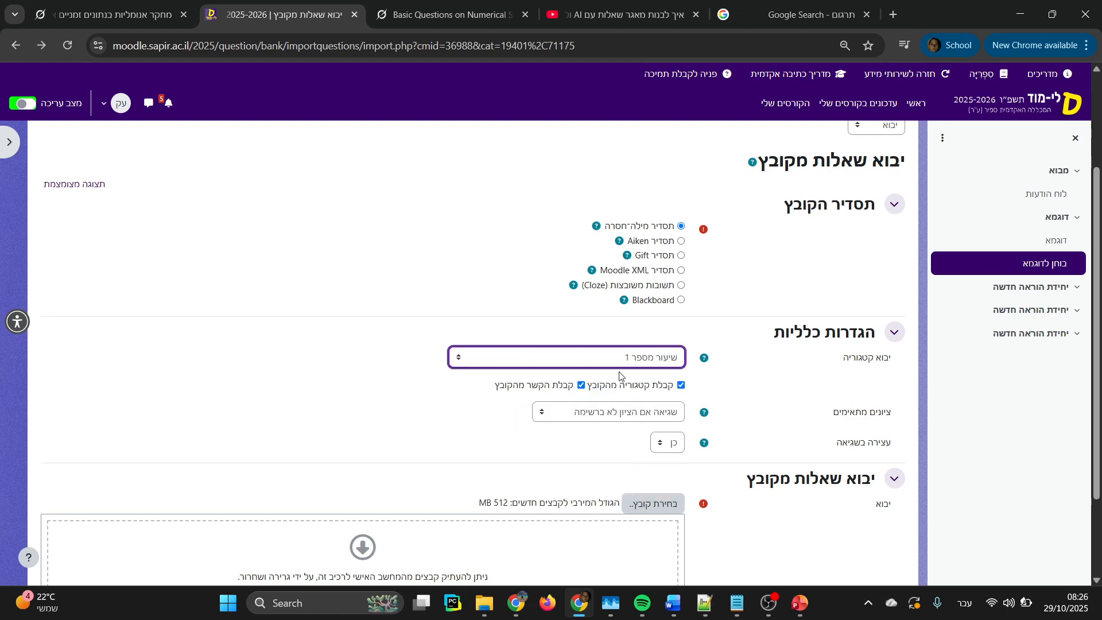
{"action": "scroll", "coordinate": [723, 370], "scroll_direction": "down", "scroll_amount": 2}
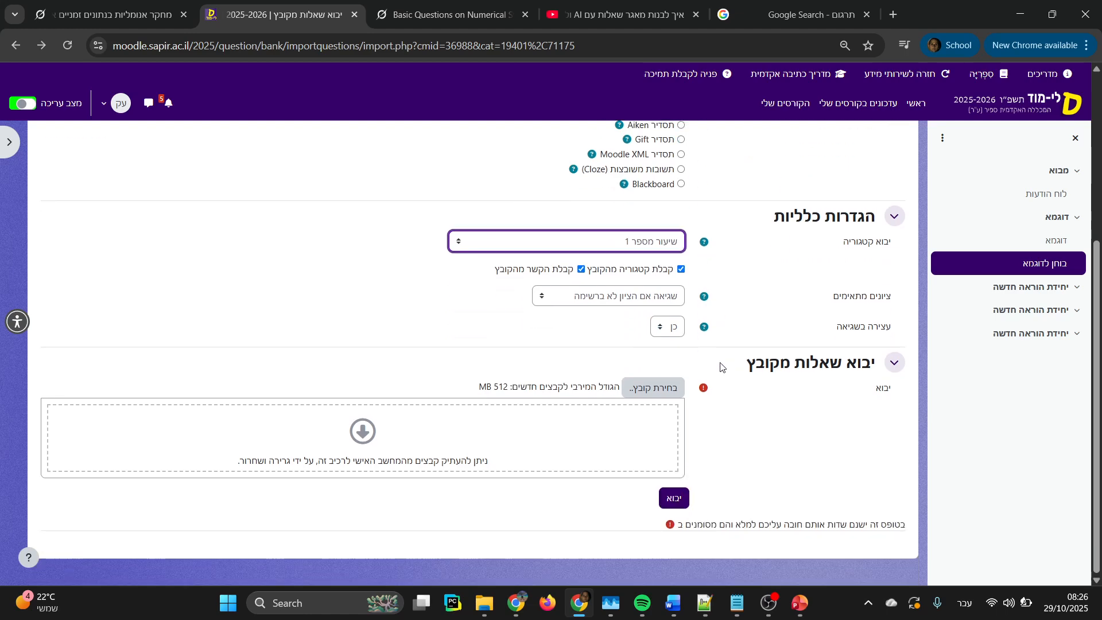
{"action": "left_click", "coordinate": [634, 246]}
{"action": "left_click", "coordinate": [648, 367]}
Step: Set grade matching to the nearest grade if not listed (הציון הכי קרוב אם הוא לא ברשימה) and stop on error to לא
{"action": "left_click", "coordinate": [648, 295]}
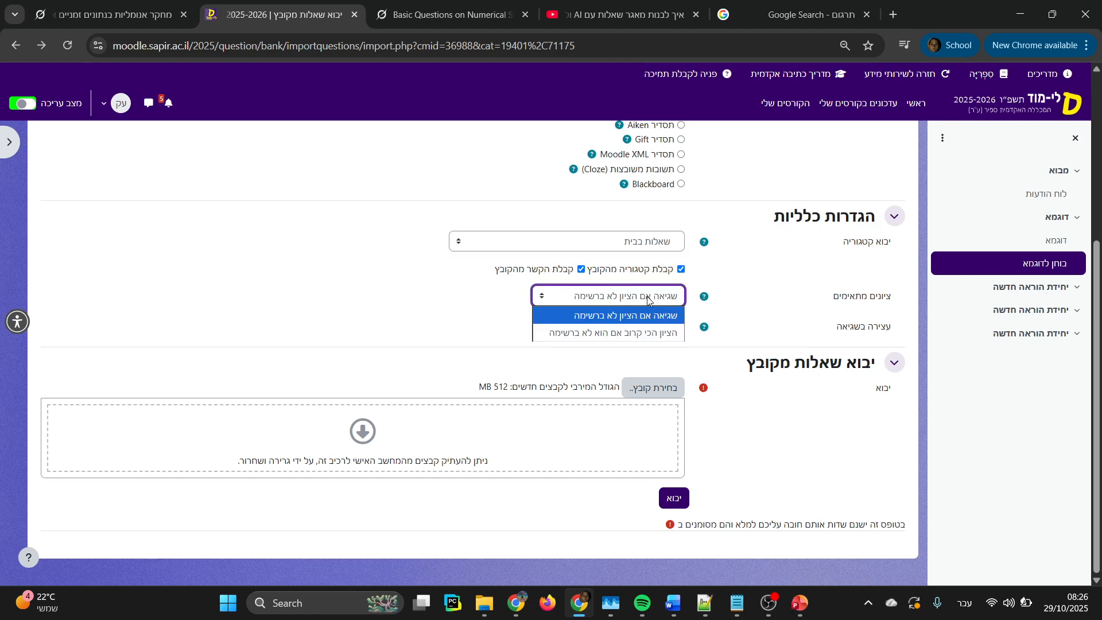
{"action": "left_click", "coordinate": [642, 333]}
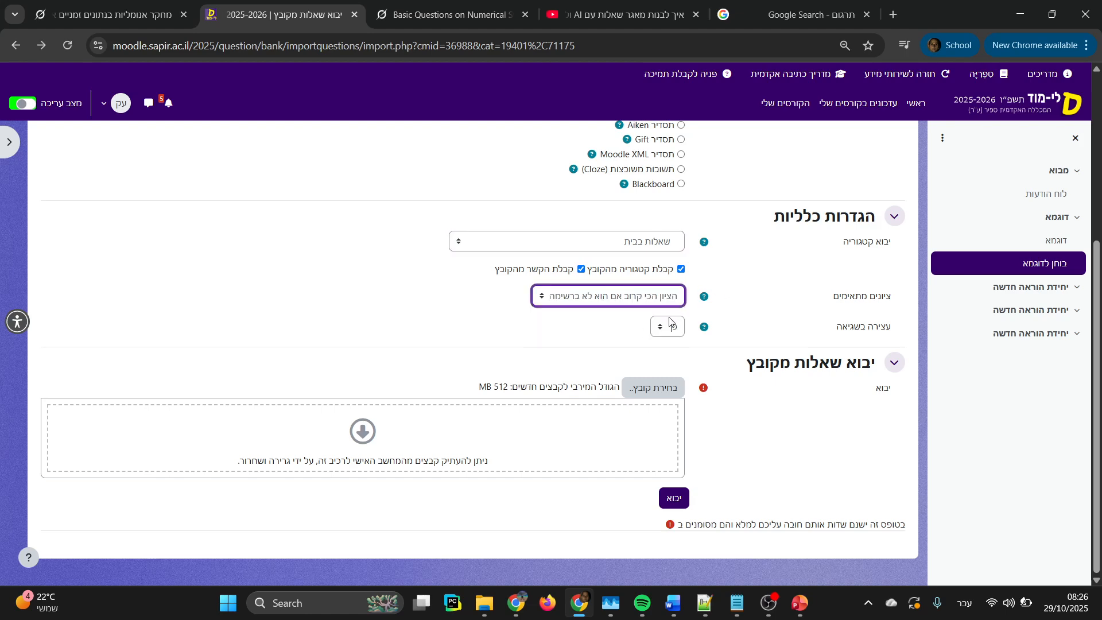
{"action": "left_click", "coordinate": [660, 328]}
{"action": "left_click", "coordinate": [670, 356]}
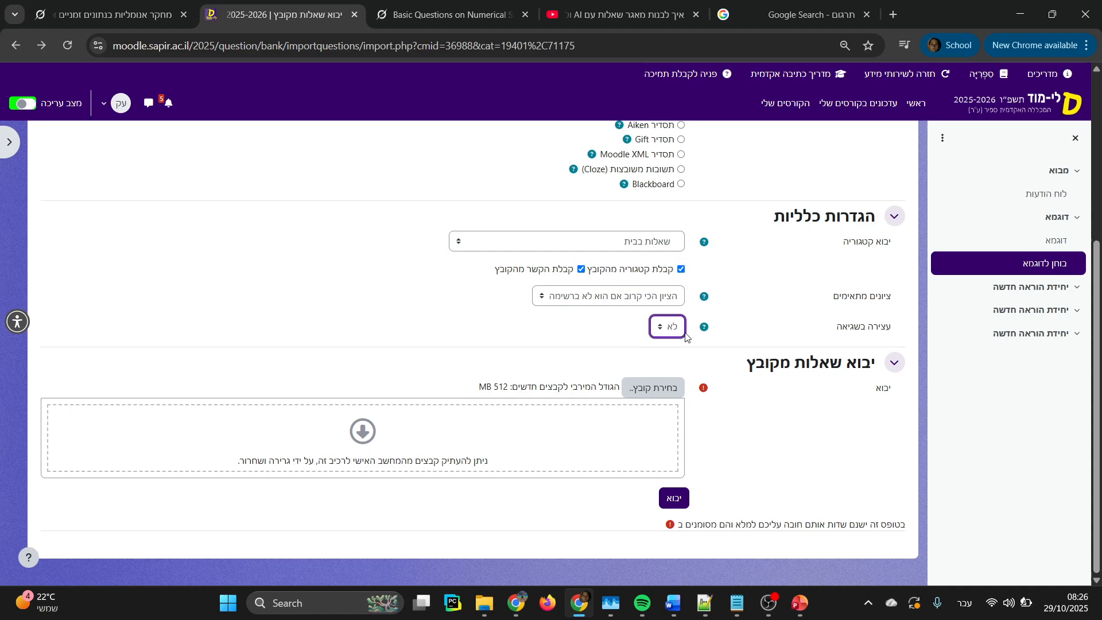
{"action": "left_click", "coordinate": [738, 287]}
Step: Switch to Notepad++, save questions.txt and minimize the editor
{"action": "left_click", "coordinate": [705, 602]}
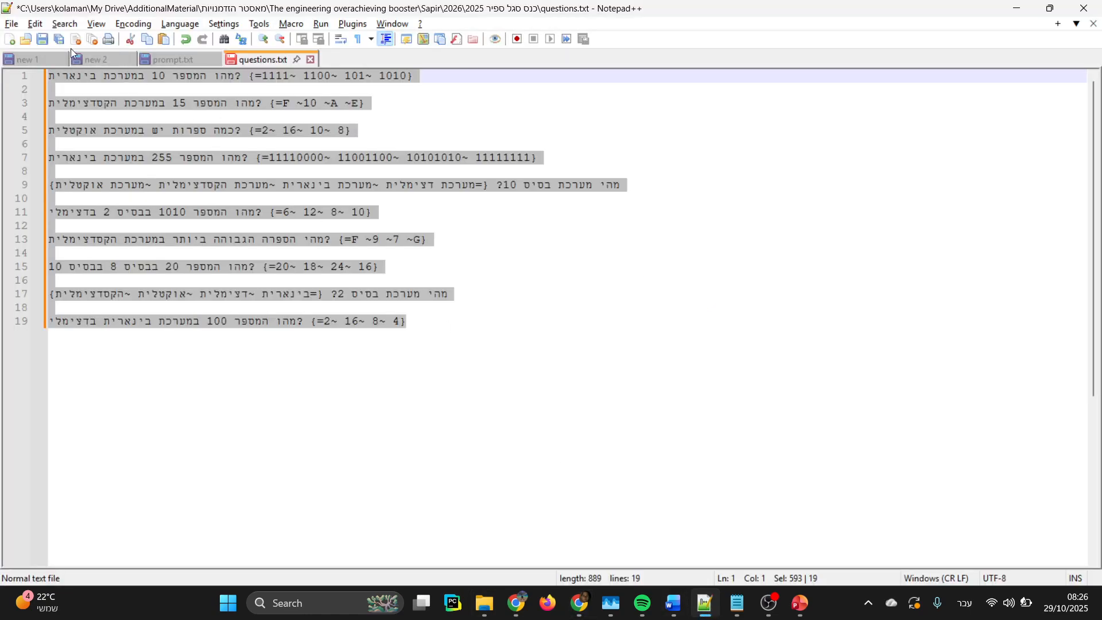
{"action": "left_click", "coordinate": [41, 40]}
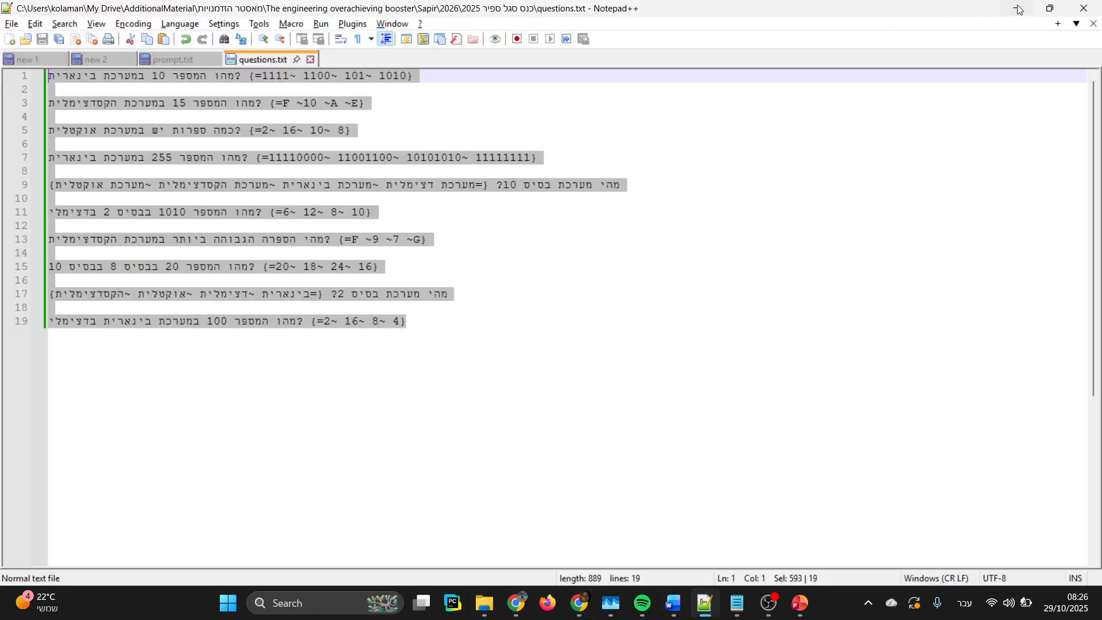
{"action": "left_click", "coordinate": [1016, 8]}
Step: Upload questions.txt from the כנס סגל ספיר 2025 folder to the import form and import its questions
{"action": "left_click", "coordinate": [484, 602]}
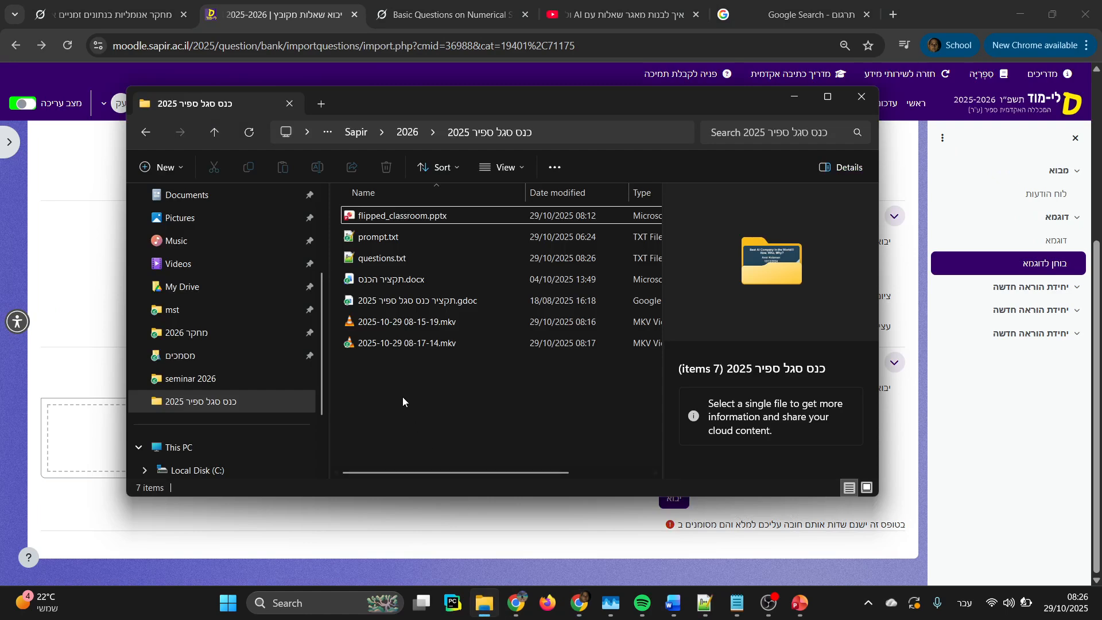
{"action": "left_click", "coordinate": [383, 262]}
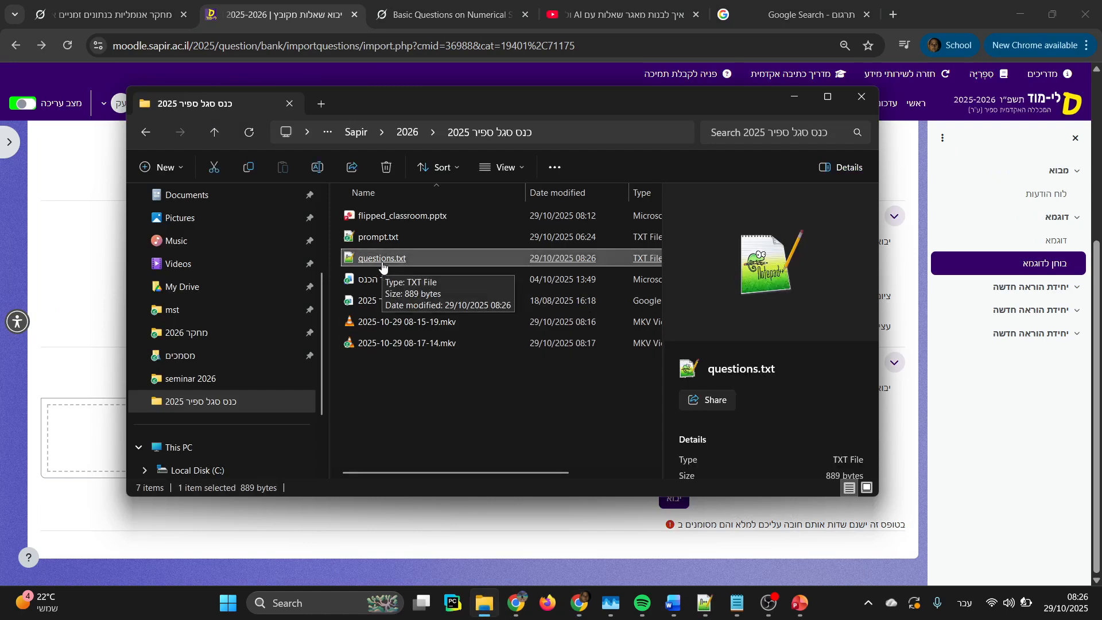
{"action": "left_click_drag", "start_coordinate": [383, 262], "coordinate": [83, 424]}
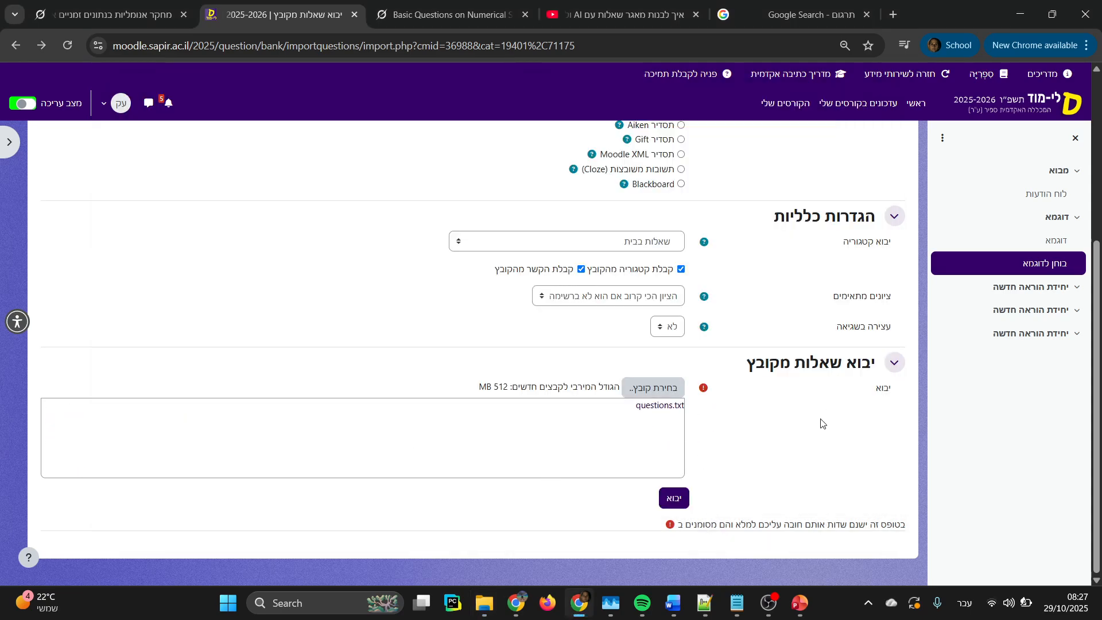
{"action": "left_click", "coordinate": [675, 500]}
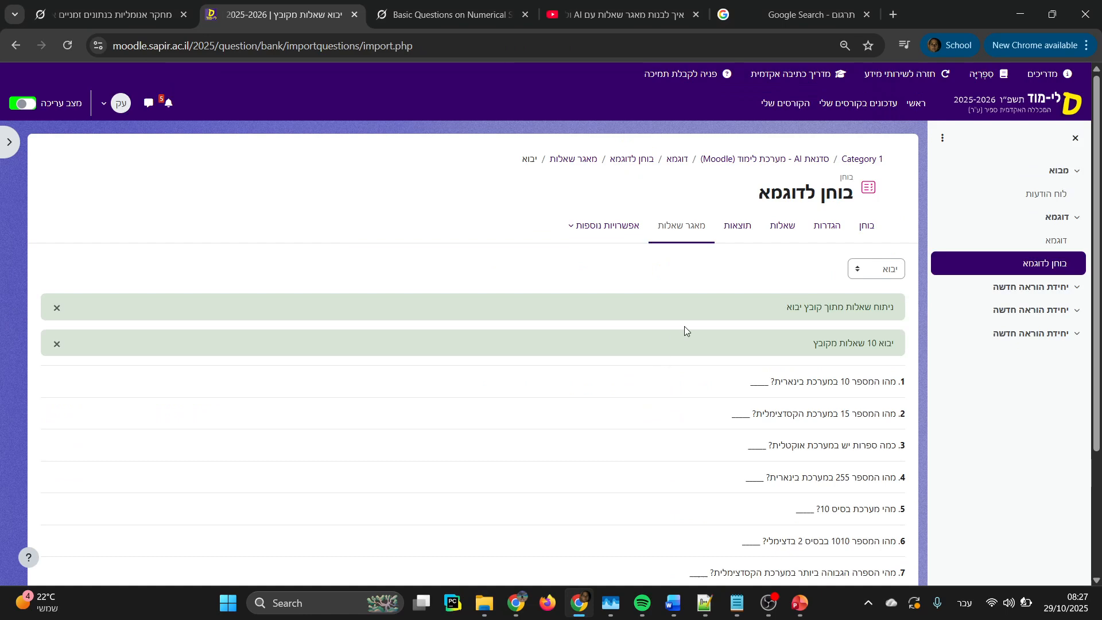
Step: Continue from the import summary to the question bank and review the imported questions in שאלות בבית
{"action": "scroll", "coordinate": [803, 275], "scroll_direction": "down", "scroll_amount": 3}
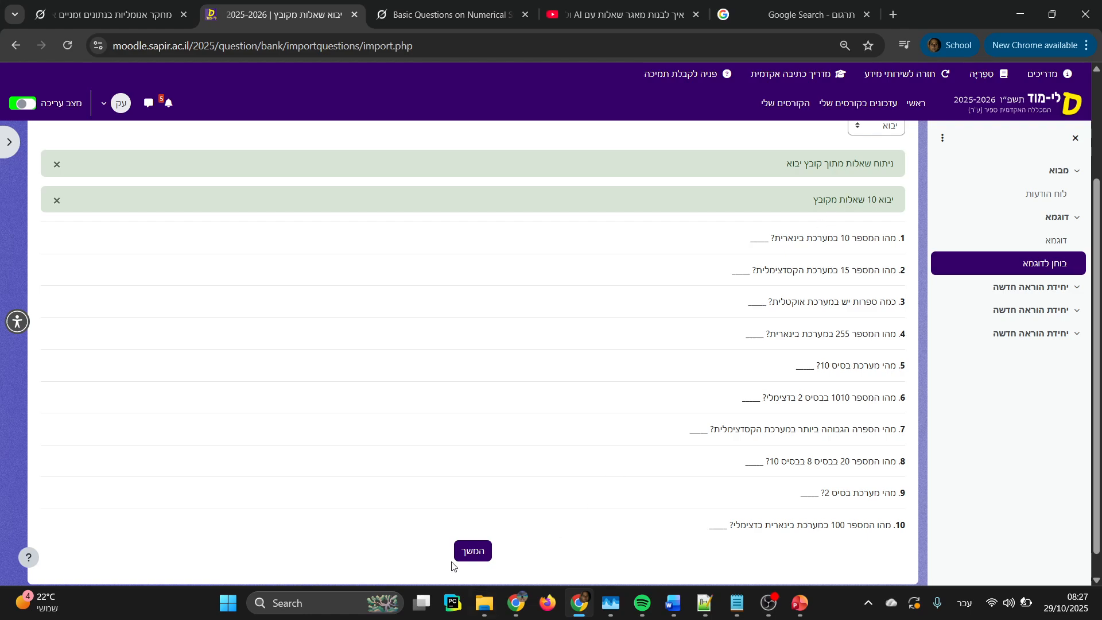
{"action": "left_click", "coordinate": [467, 557]}
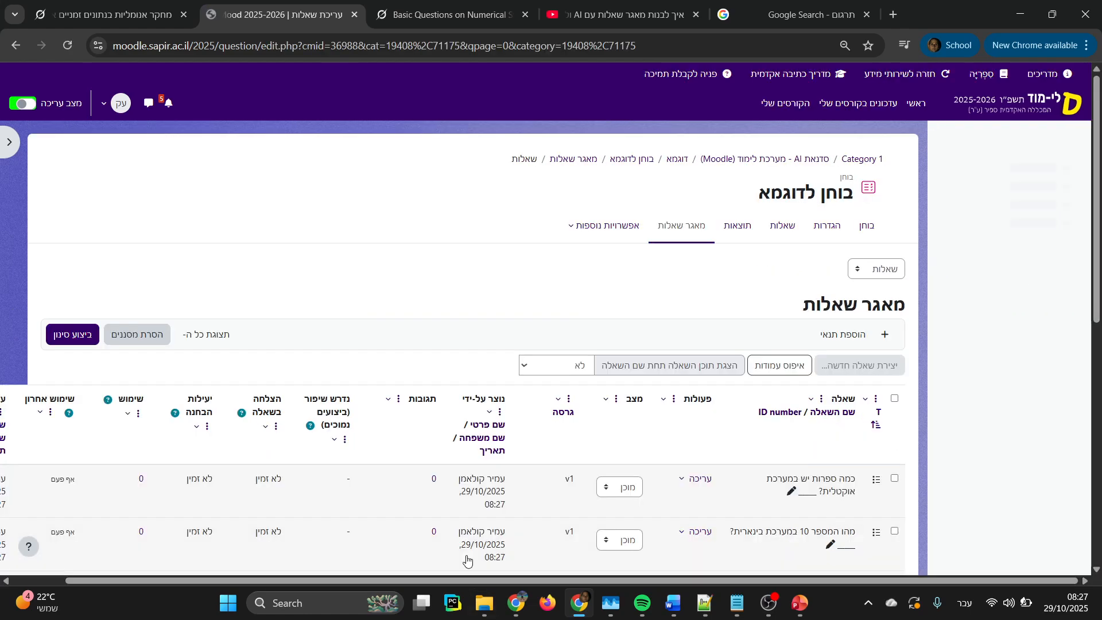
{"action": "scroll", "coordinate": [703, 395], "scroll_direction": "down", "scroll_amount": 5}
{"action": "scroll", "coordinate": [815, 352], "scroll_direction": "down", "scroll_amount": 2}
{"action": "scroll", "coordinate": [816, 350], "scroll_direction": "up", "scroll_amount": 7}
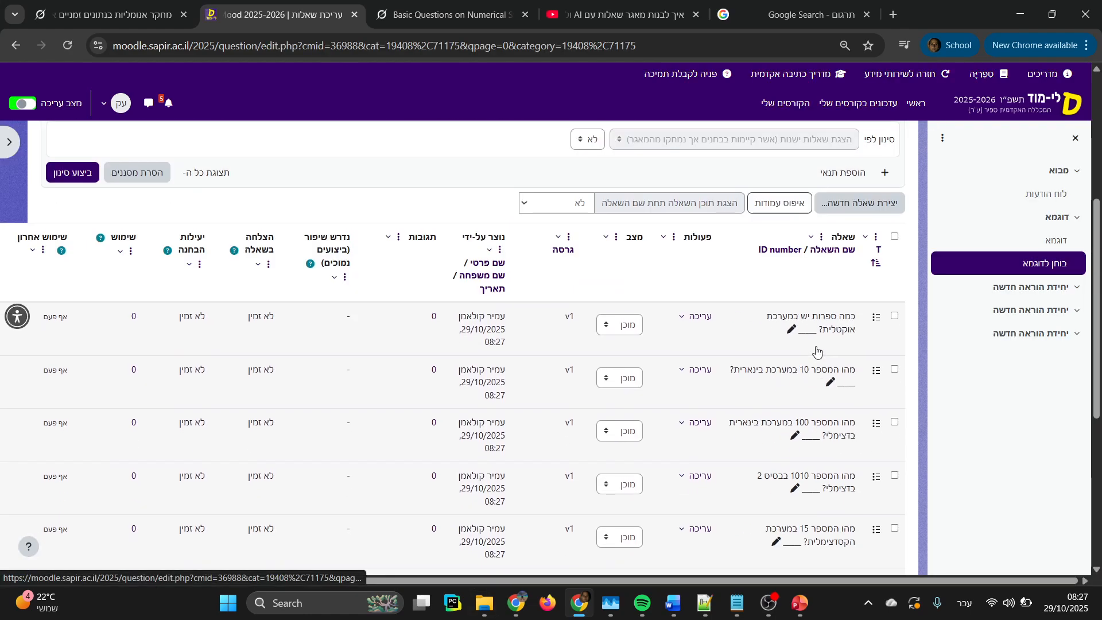
{"action": "scroll", "coordinate": [817, 350], "scroll_direction": "down", "scroll_amount": 4}
{"action": "scroll", "coordinate": [817, 350], "scroll_direction": "down", "scroll_amount": 5}
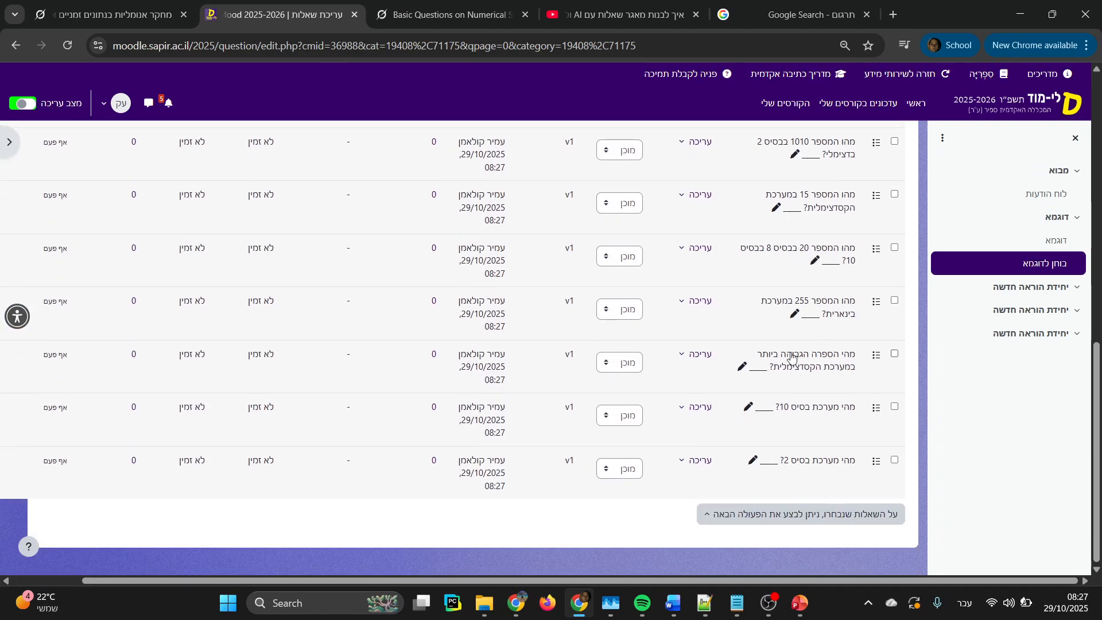
{"action": "scroll", "coordinate": [803, 347], "scroll_direction": "up", "scroll_amount": 10}
Step: Open the question bank's category management page (קטגוריות)
{"action": "left_click", "coordinate": [869, 269]}
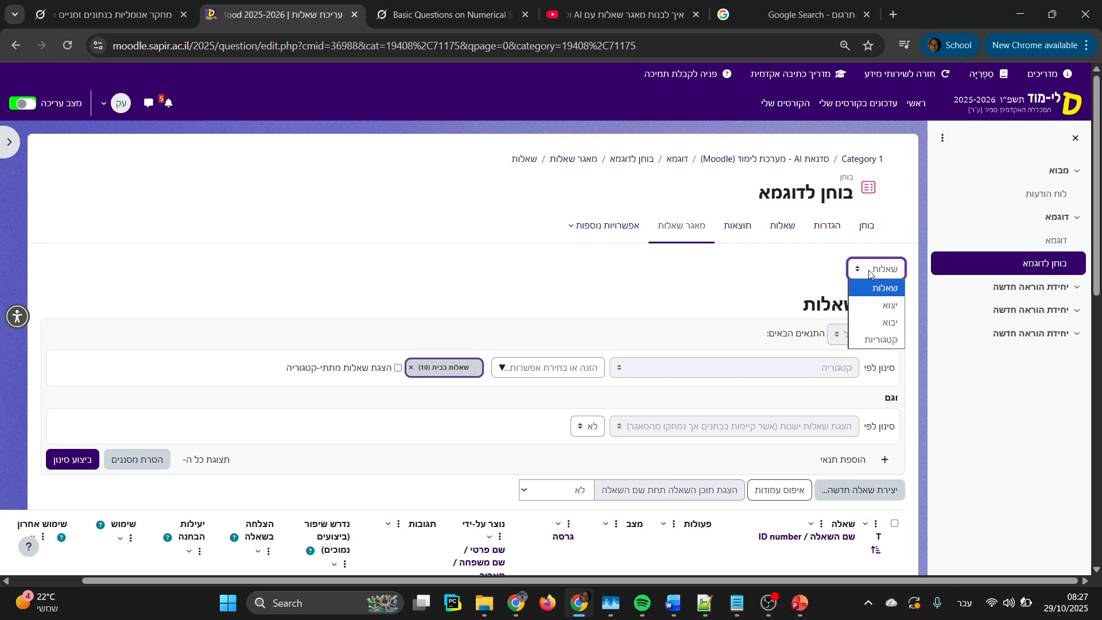
{"action": "left_click", "coordinate": [873, 340]}
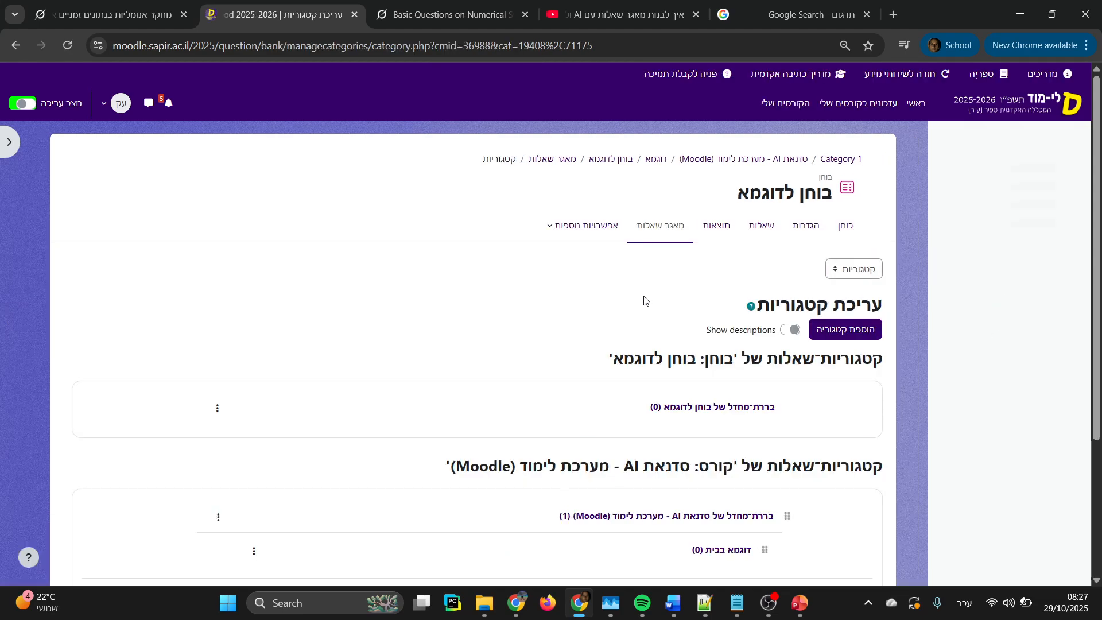
Step: Open the questions of the שאלות בבית category
{"action": "scroll", "coordinate": [645, 300], "scroll_direction": "down", "scroll_amount": 3}
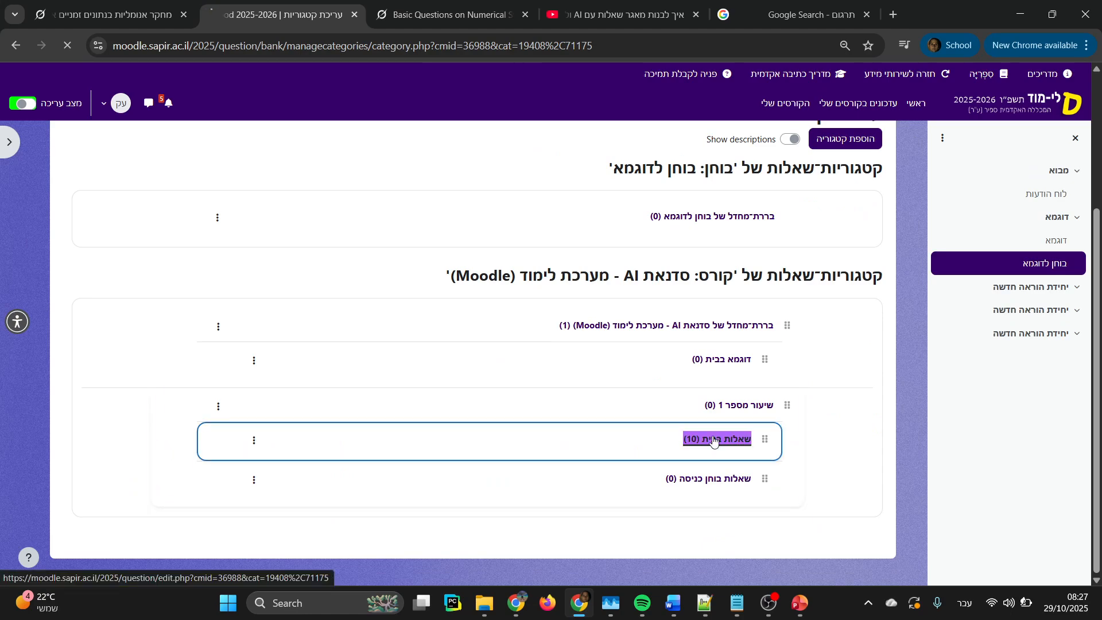
{"action": "left_click", "coordinate": [717, 439]}
{"action": "scroll", "coordinate": [752, 374], "scroll_direction": "down", "scroll_amount": 10}
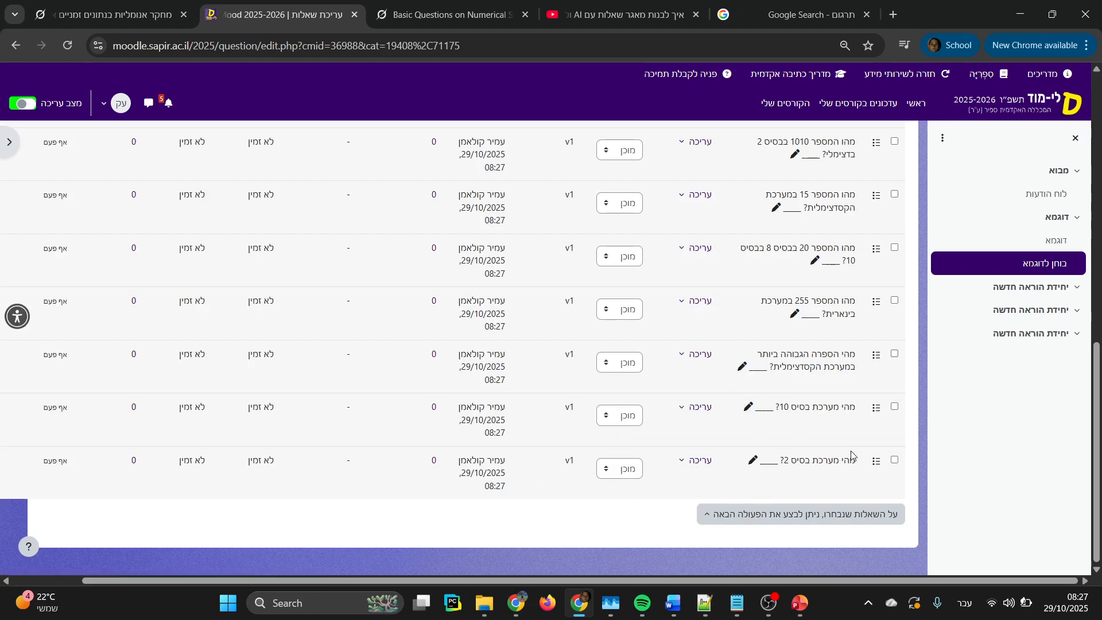
Step: Move the base 2, base 10 and highest hexadecimal digit questions to the שאלות בוחן כניסה category and check the moved list
{"action": "left_click", "coordinate": [896, 460]}
{"action": "left_click", "coordinate": [894, 354]}
{"action": "left_click", "coordinate": [895, 405]}
{"action": "left_click", "coordinate": [733, 516]}
{"action": "left_click", "coordinate": [657, 522]}
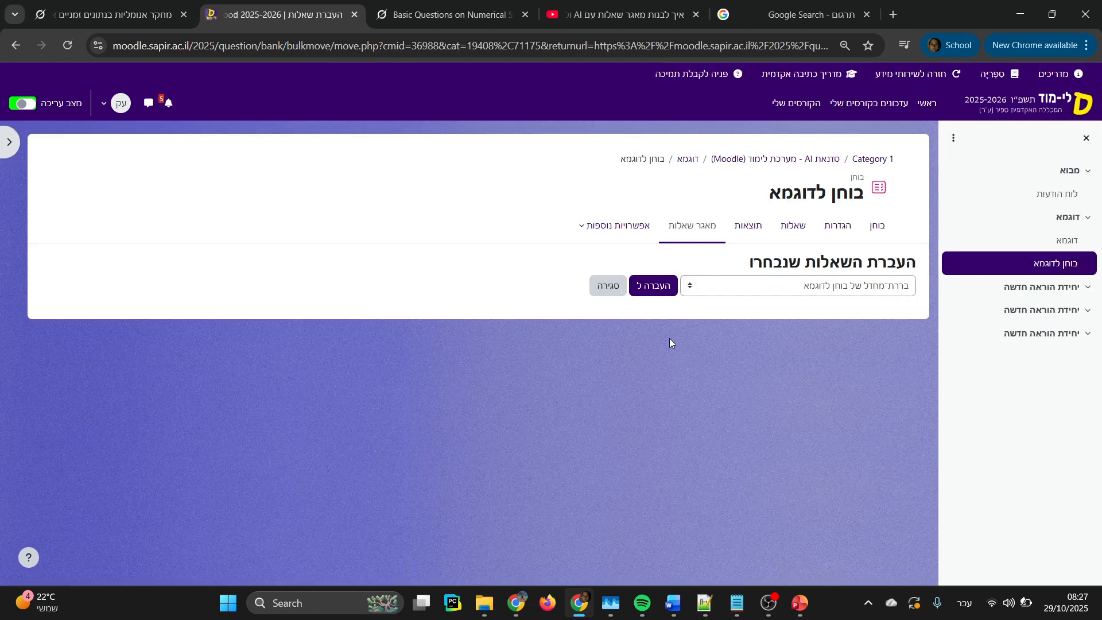
{"action": "left_click", "coordinate": [769, 286]}
{"action": "left_click", "coordinate": [851, 422]}
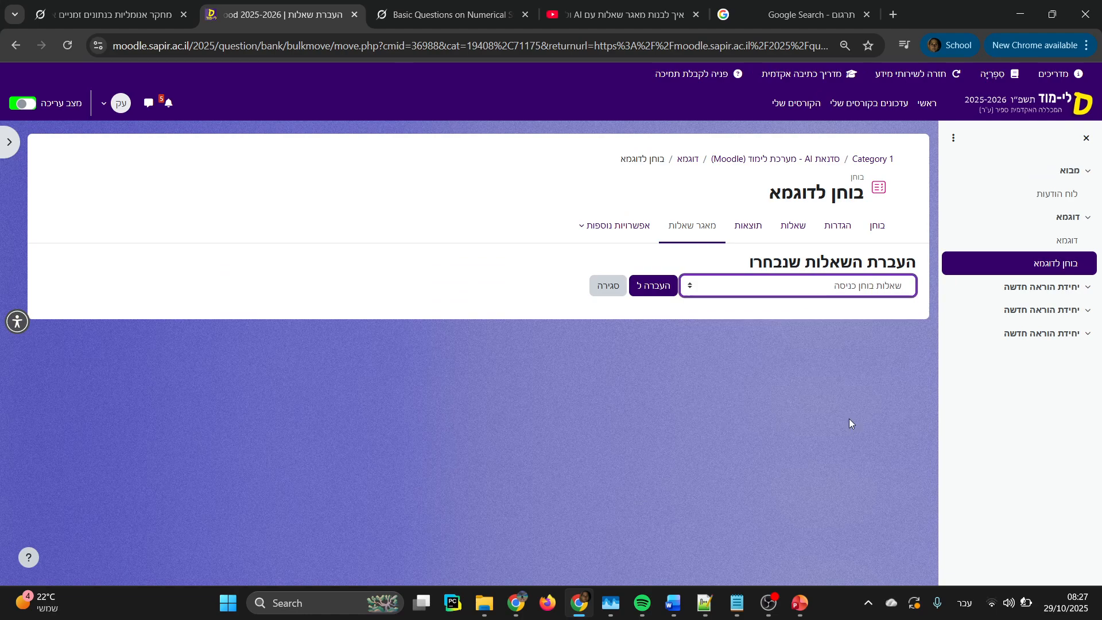
{"action": "left_click", "coordinate": [669, 294]}
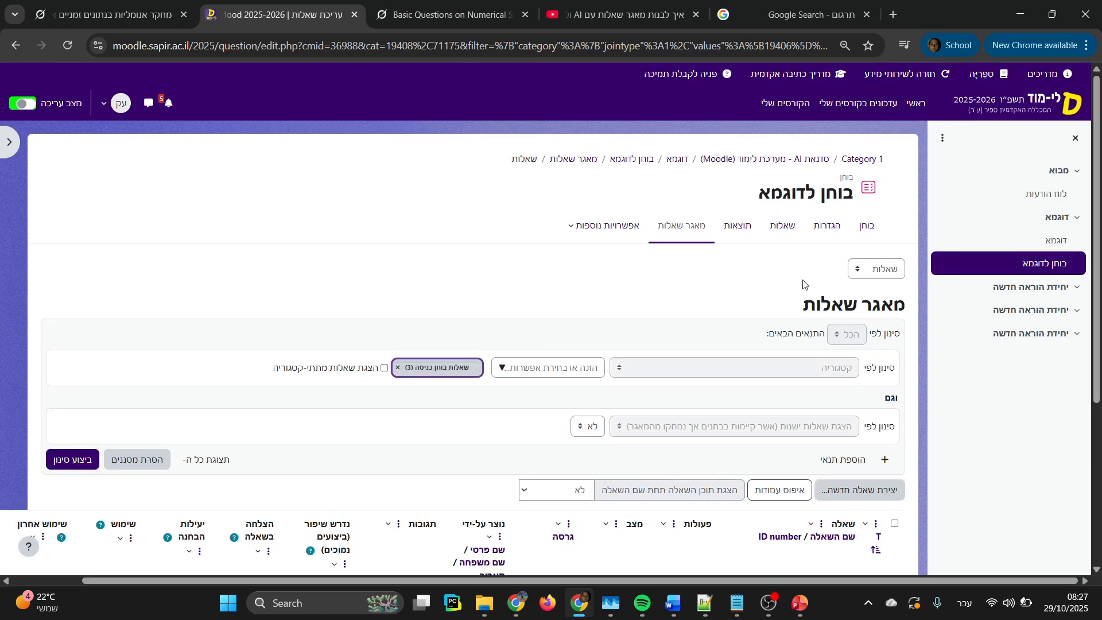
{"action": "scroll", "coordinate": [849, 373], "scroll_direction": "down", "scroll_amount": 4}
{"action": "scroll", "coordinate": [924, 311], "scroll_direction": "up", "scroll_amount": 4}
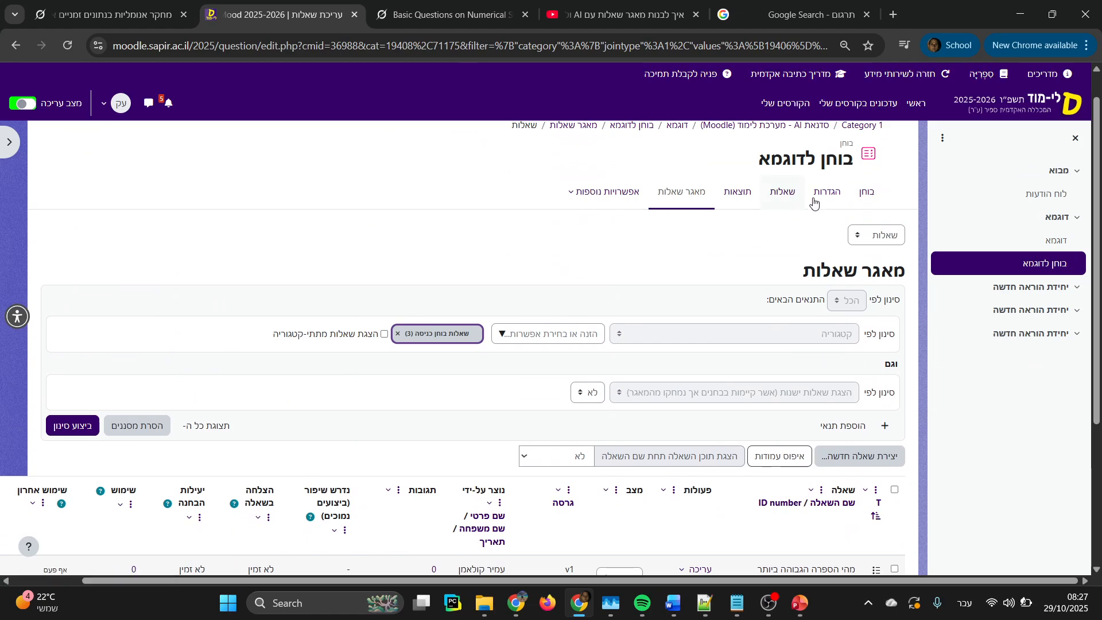
Step: Start adding question bank questions to page 1 of the quiz and filter them by the שאלות בבית category
{"action": "left_click", "coordinate": [783, 193]}
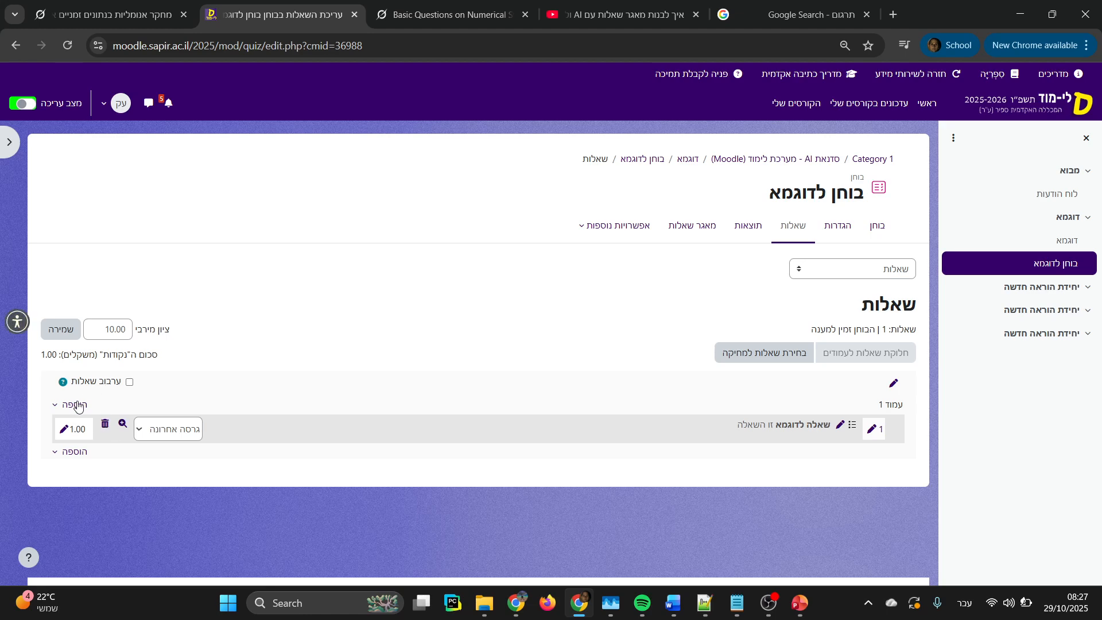
{"action": "left_click", "coordinate": [75, 404]}
{"action": "left_click", "coordinate": [195, 431]}
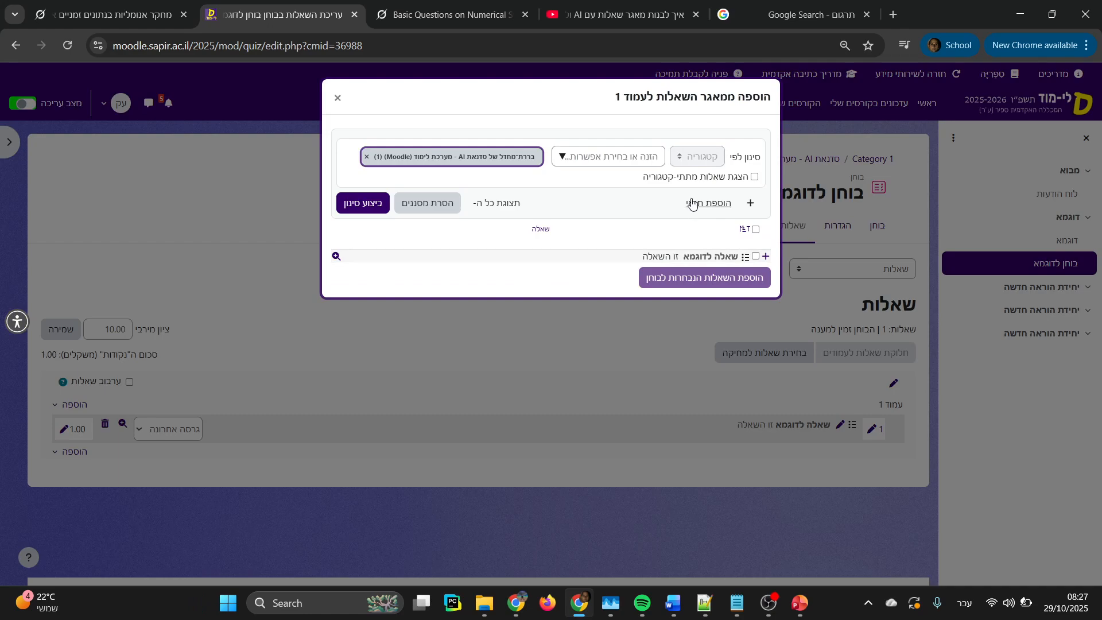
{"action": "left_click", "coordinate": [485, 166]}
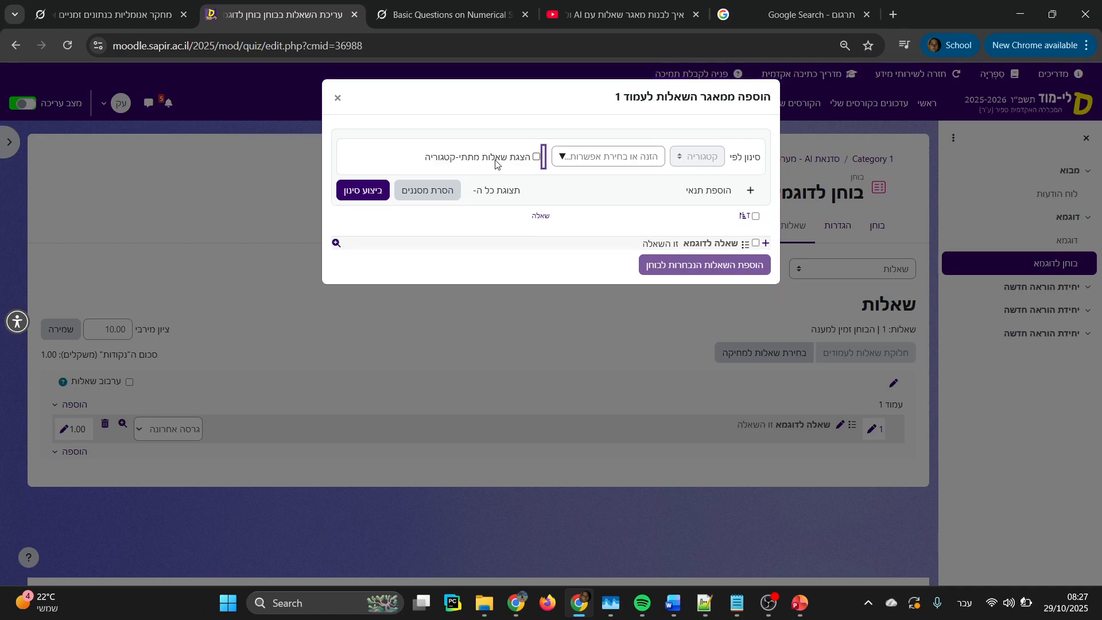
{"action": "left_click", "coordinate": [538, 159]}
{"action": "left_click", "coordinate": [562, 157]}
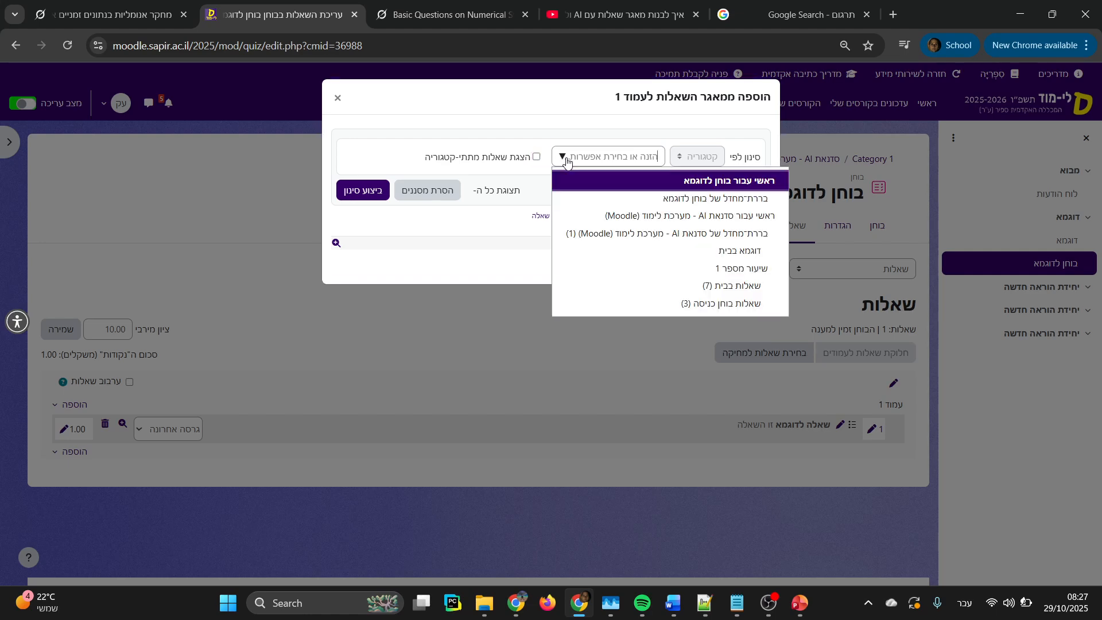
{"action": "left_click", "coordinate": [712, 287]}
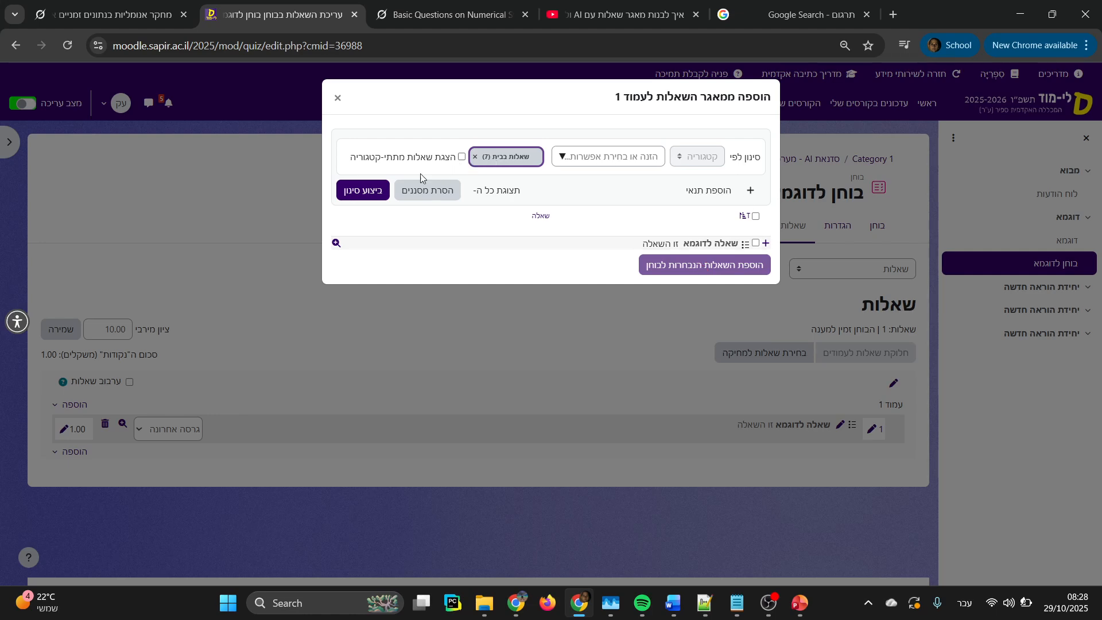
{"action": "left_click", "coordinate": [375, 198]}
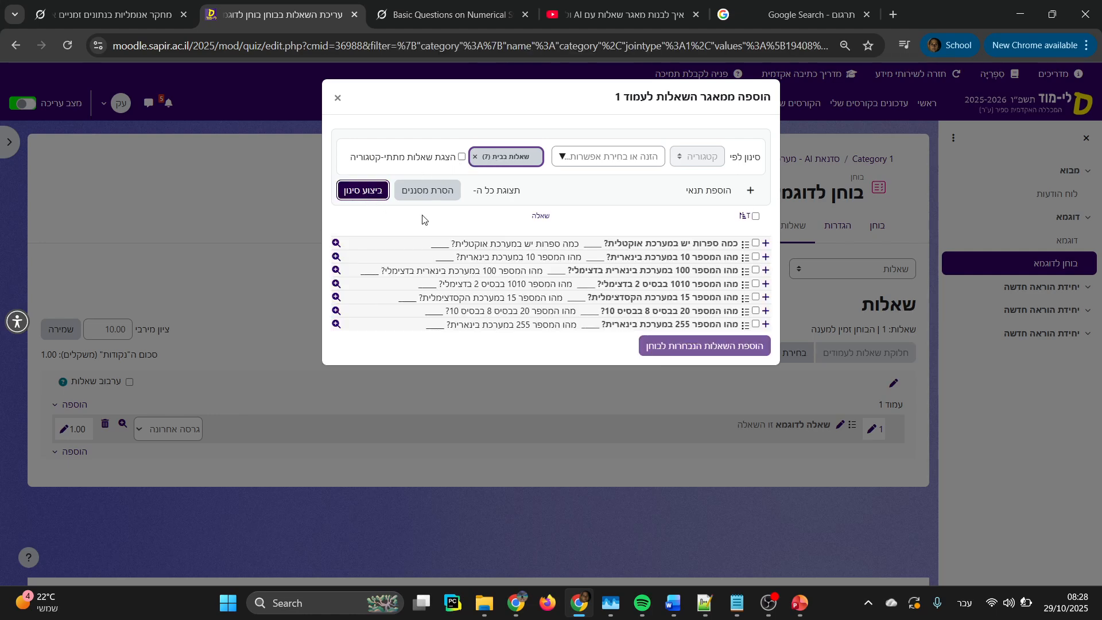
Step: Add all the filtered questions to the quiz except the ones on 15 in hexadecimal and 255 in binary
{"action": "left_click", "coordinate": [755, 216]}
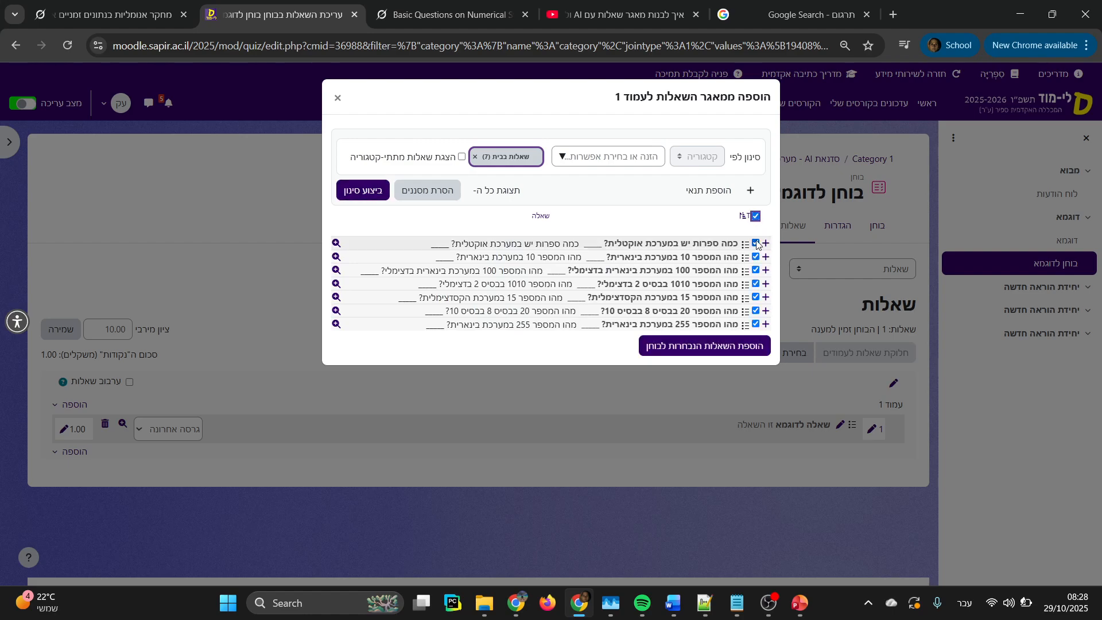
{"action": "left_click", "coordinate": [755, 324]}
{"action": "left_click", "coordinate": [755, 297]}
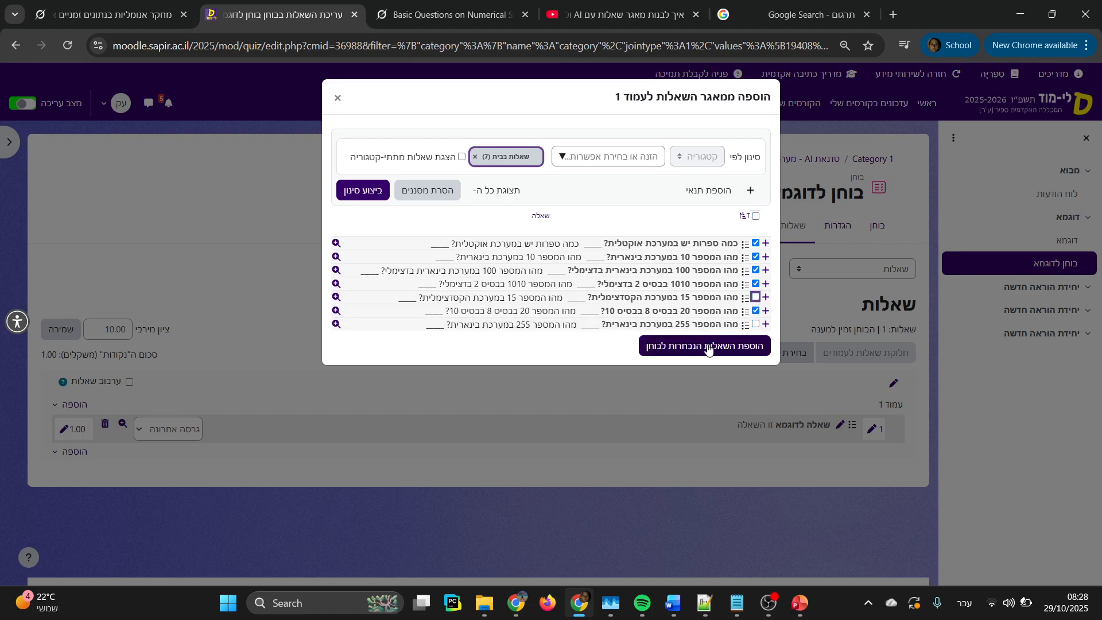
{"action": "left_click", "coordinate": [675, 344]}
{"action": "scroll", "coordinate": [560, 336], "scroll_direction": "down", "scroll_amount": 2}
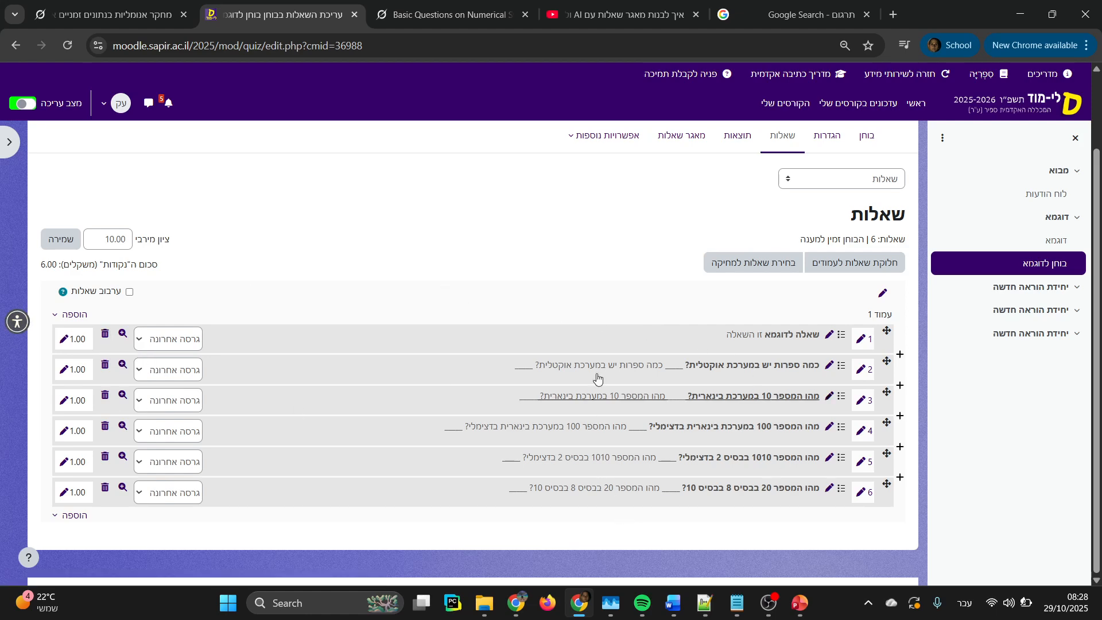
Step: Try out question shuffling (ערבוב שאלות) for the quiz and switch it back off
{"action": "left_click", "coordinate": [130, 292]}
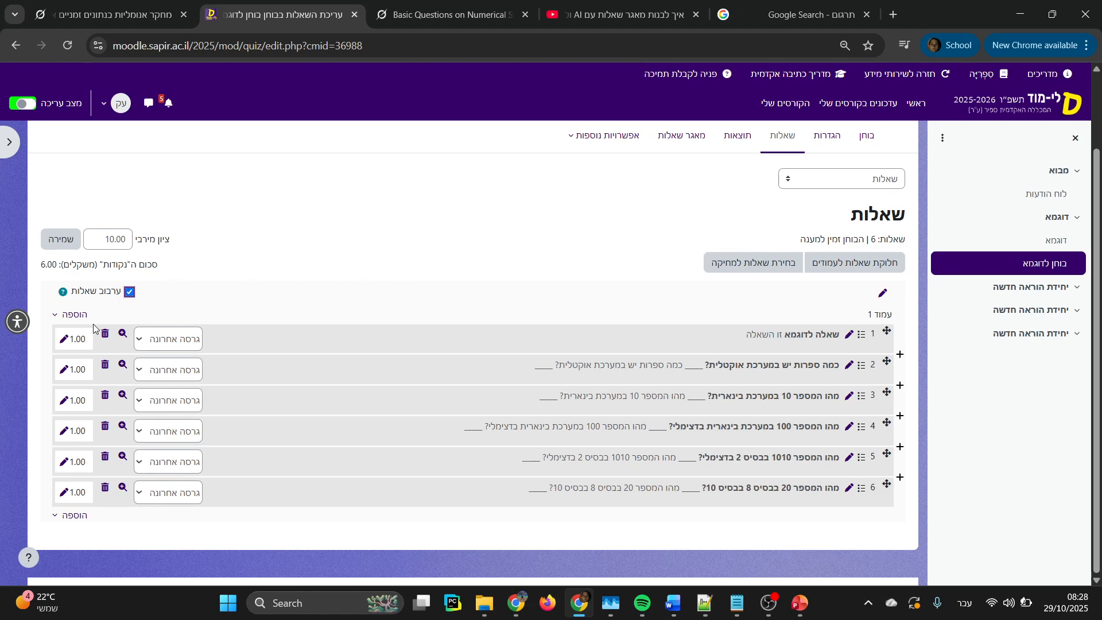
{"action": "left_click", "coordinate": [74, 515]}
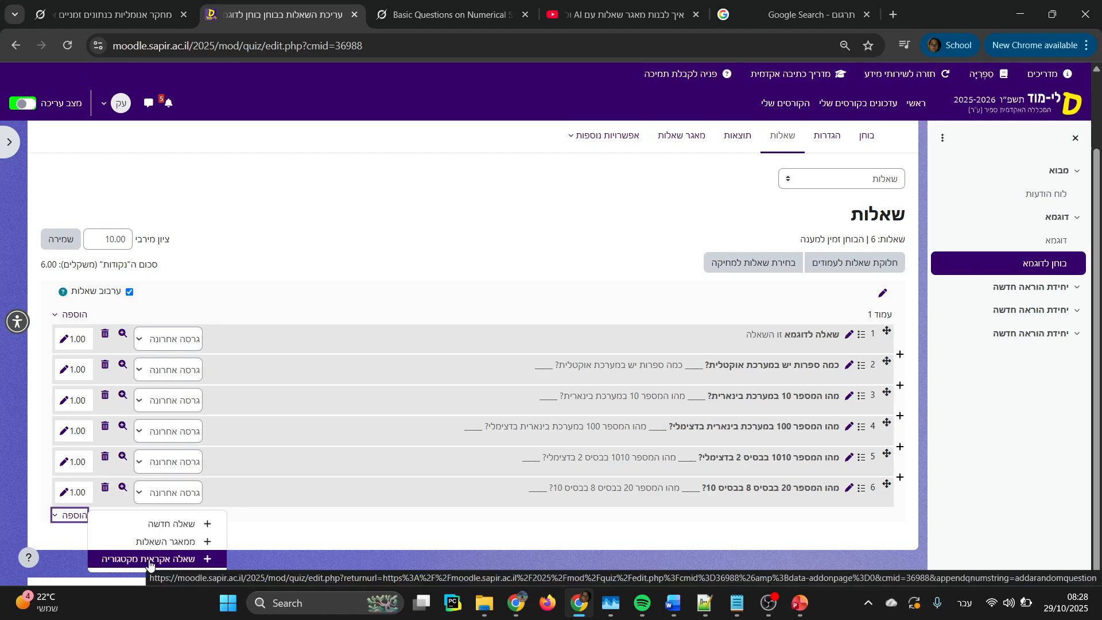
{"action": "left_click", "coordinate": [468, 241]}
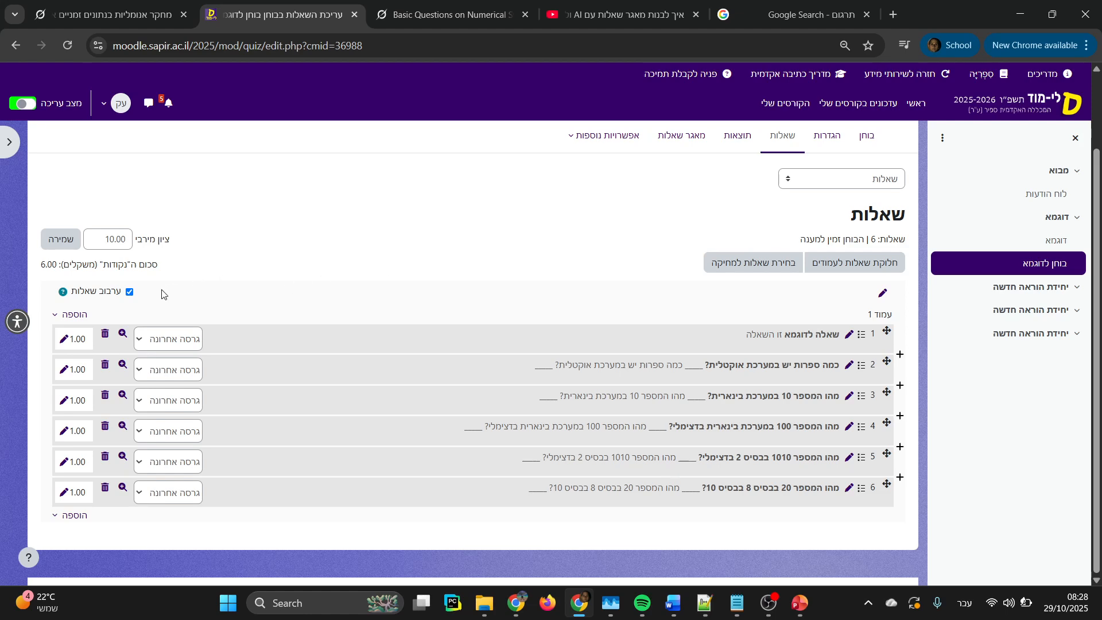
{"action": "left_click", "coordinate": [130, 292]}
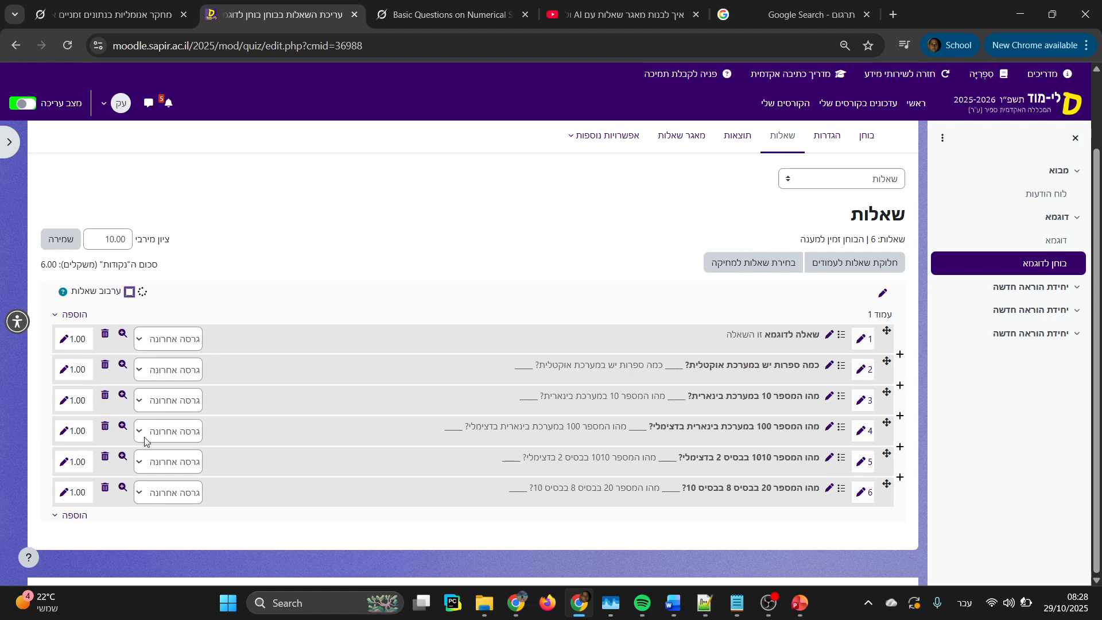
Step: Set up 3 random questions from the שאלות בבית category for the end of the quiz, and cancel without adding them
{"action": "left_click", "coordinate": [75, 515]}
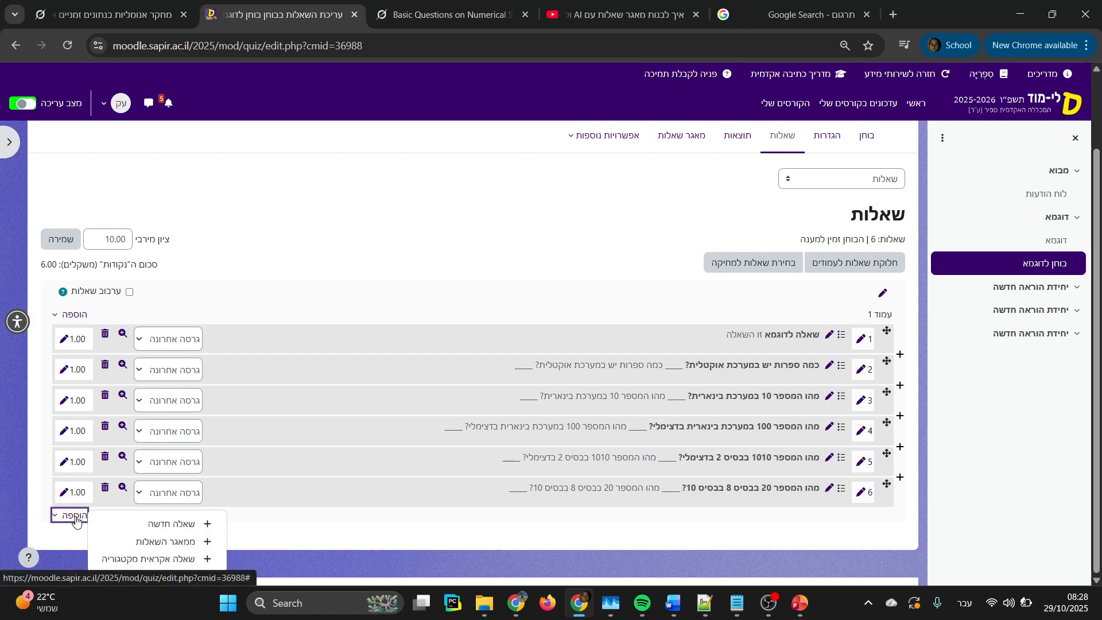
{"action": "left_click", "coordinate": [195, 564]}
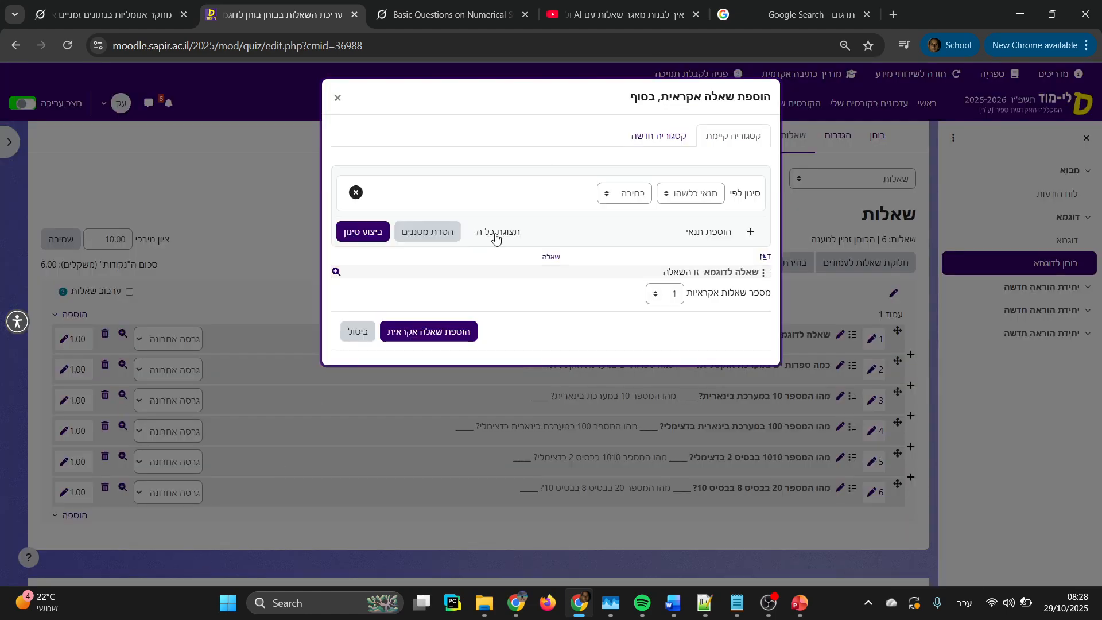
{"action": "left_click", "coordinate": [655, 306]}
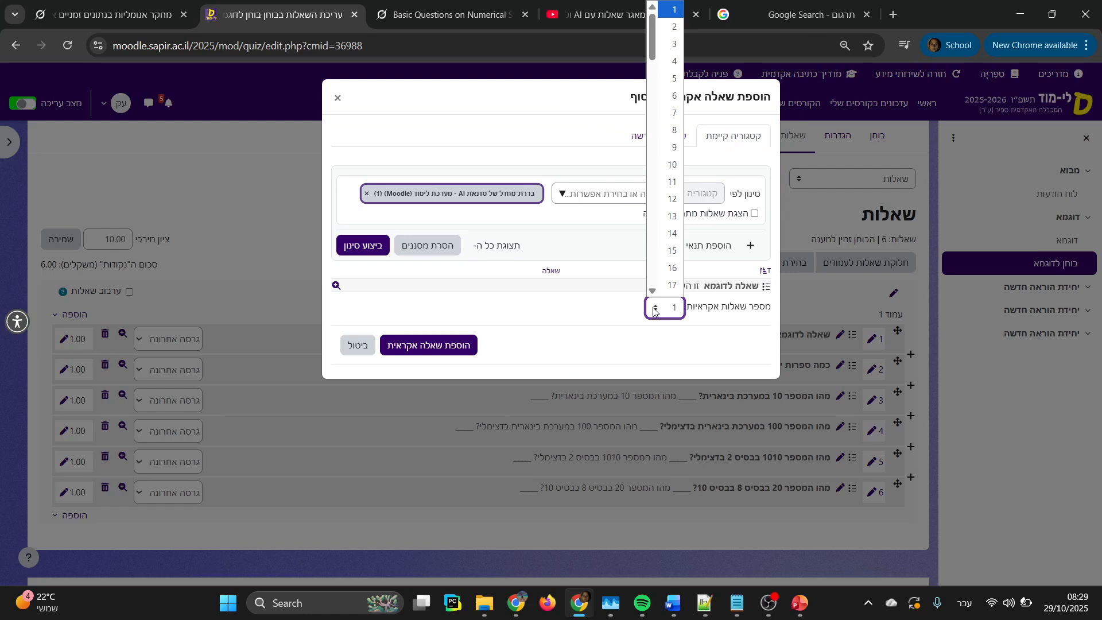
{"action": "left_click", "coordinate": [681, 45]}
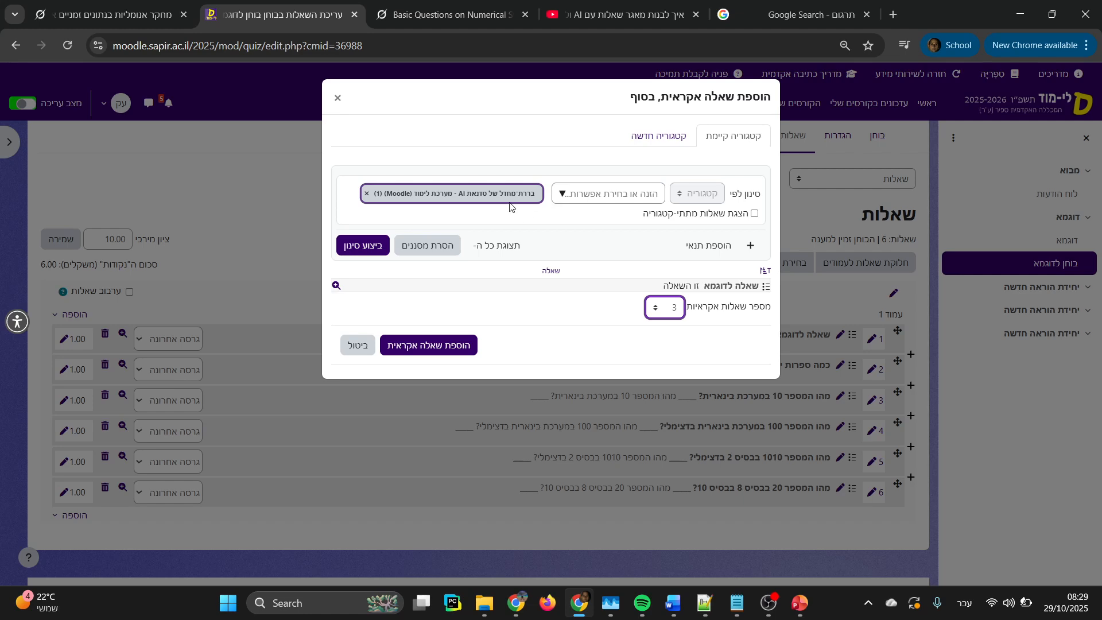
{"action": "left_click", "coordinate": [489, 195]}
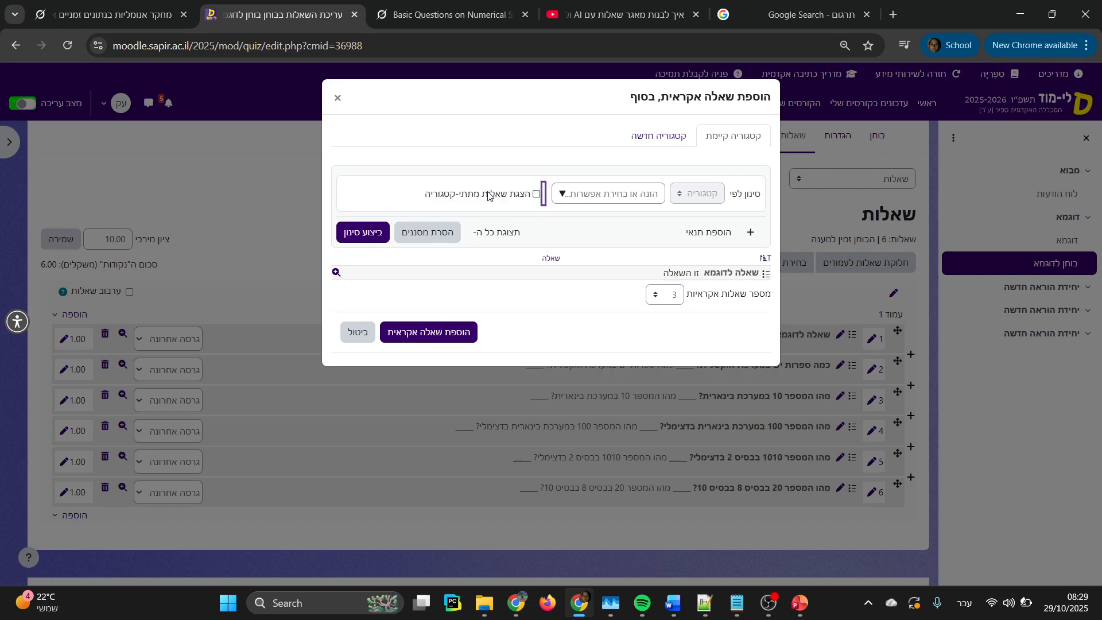
{"action": "left_click", "coordinate": [584, 194]}
{"action": "left_click", "coordinate": [568, 193]}
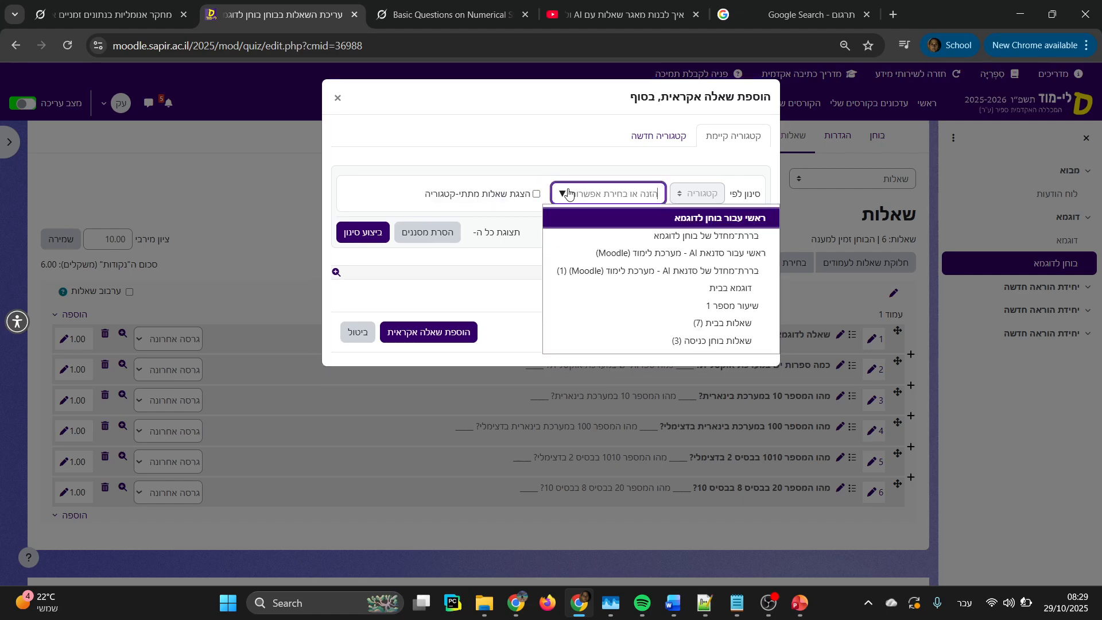
{"action": "left_click", "coordinate": [710, 325]}
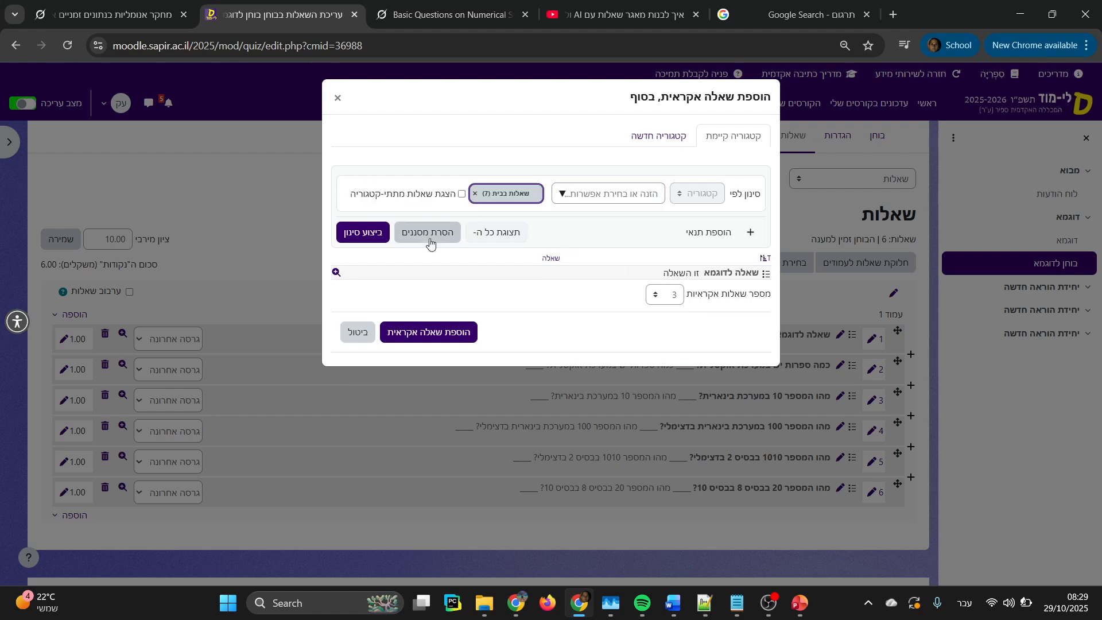
{"action": "left_click", "coordinate": [355, 235]}
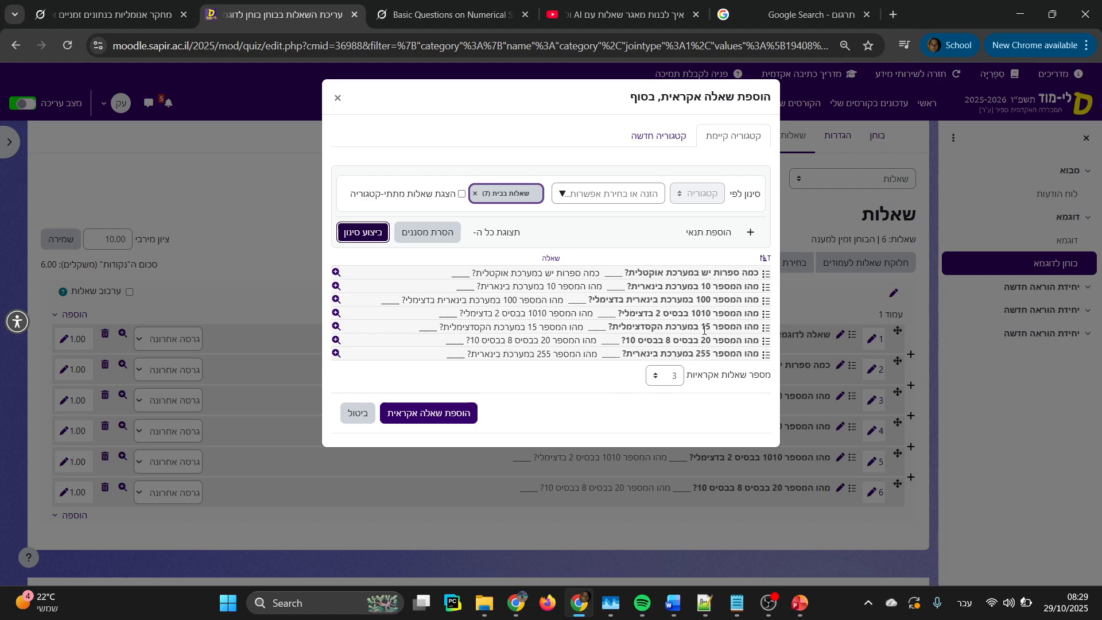
{"action": "left_click_drag", "start_coordinate": [740, 274], "coordinate": [693, 346]}
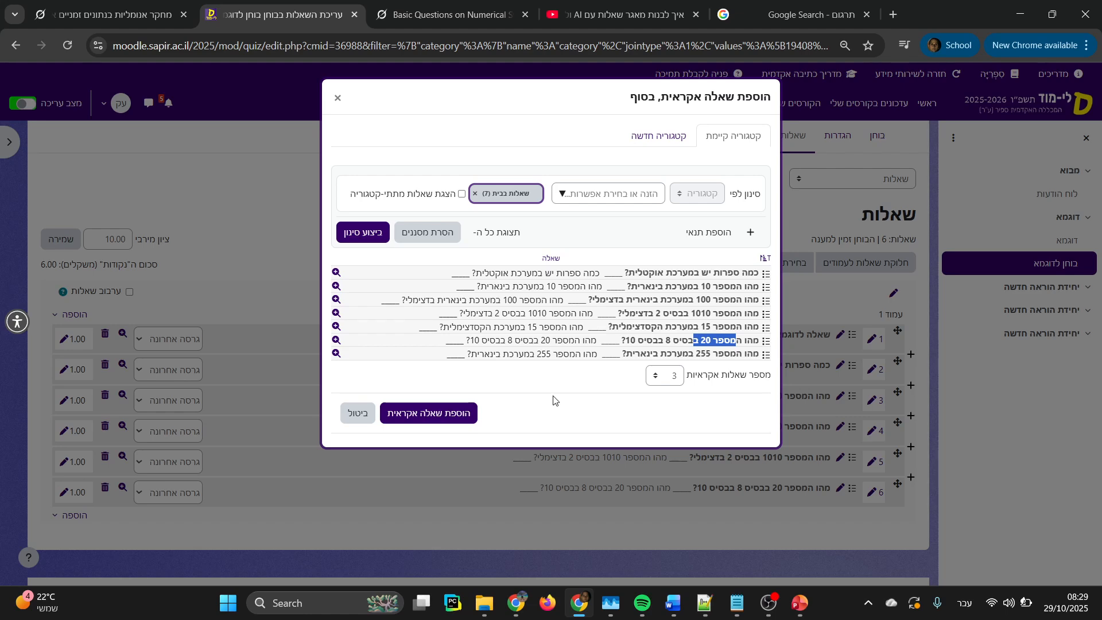
{"action": "left_click", "coordinate": [361, 419]}
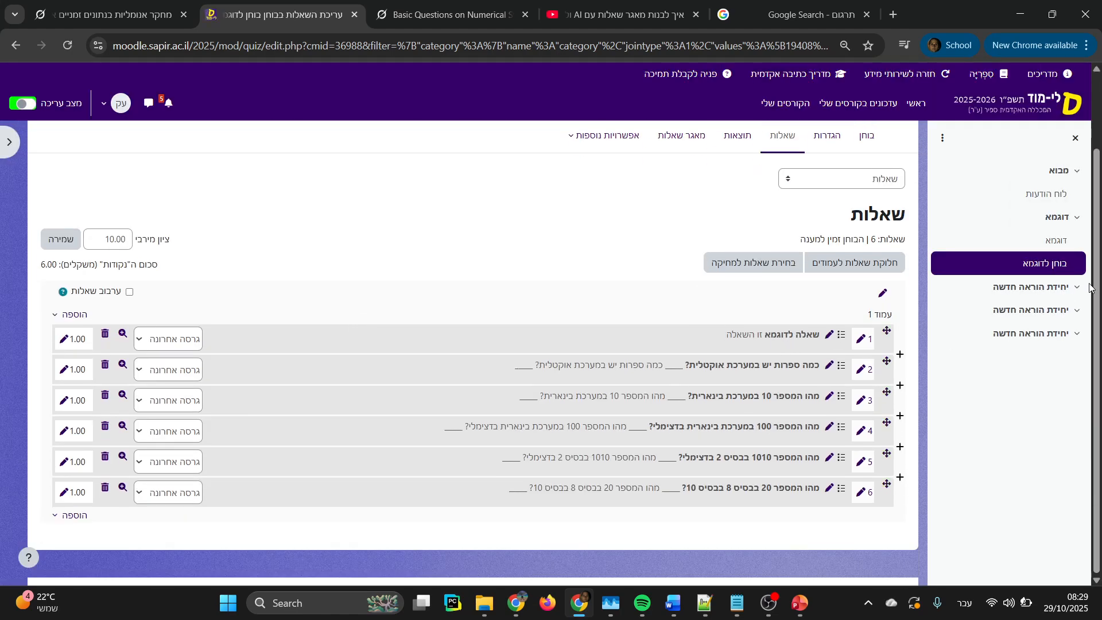
Step: Start a preview attempt of the quiz בוחן לדוגמא from its main page
{"action": "scroll", "coordinate": [815, 276], "scroll_direction": "up", "scroll_amount": 2}
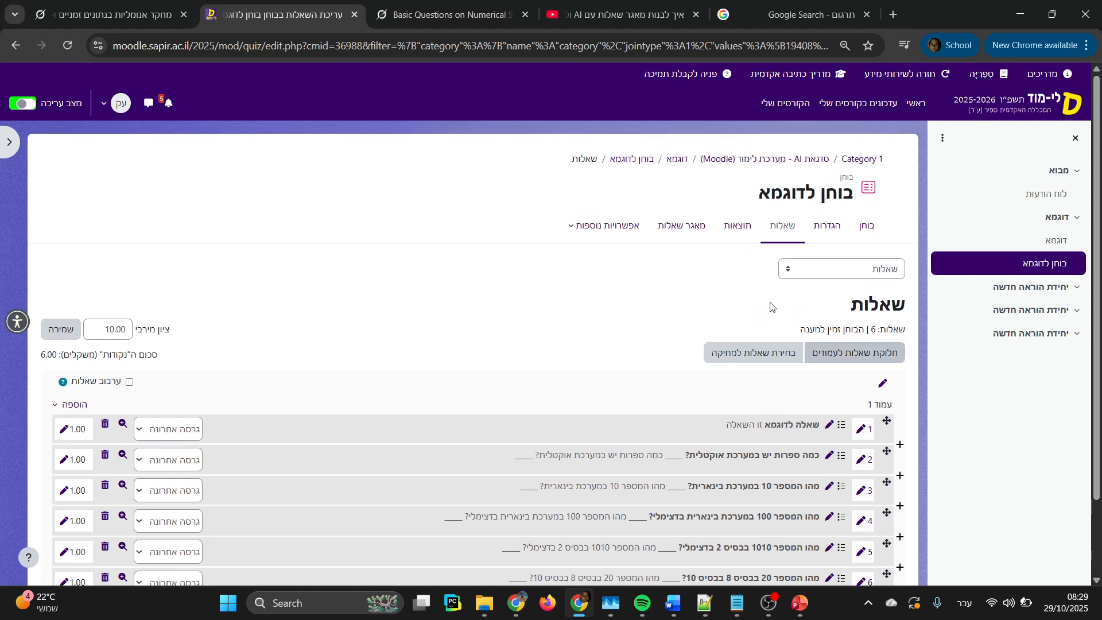
{"action": "left_click", "coordinate": [865, 228]}
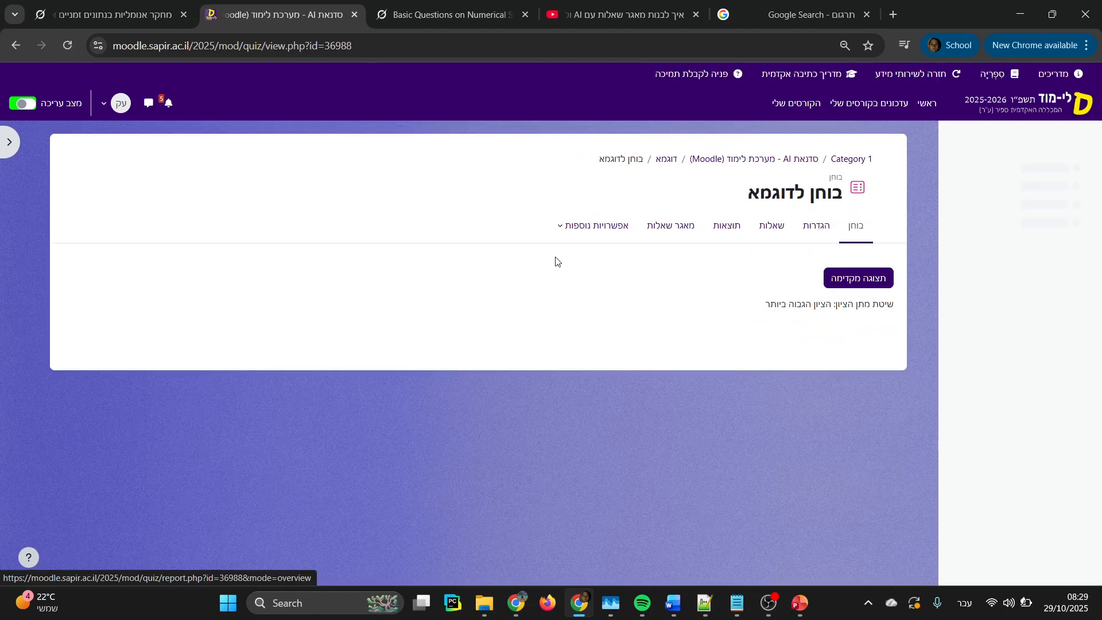
{"action": "left_click", "coordinate": [861, 280]}
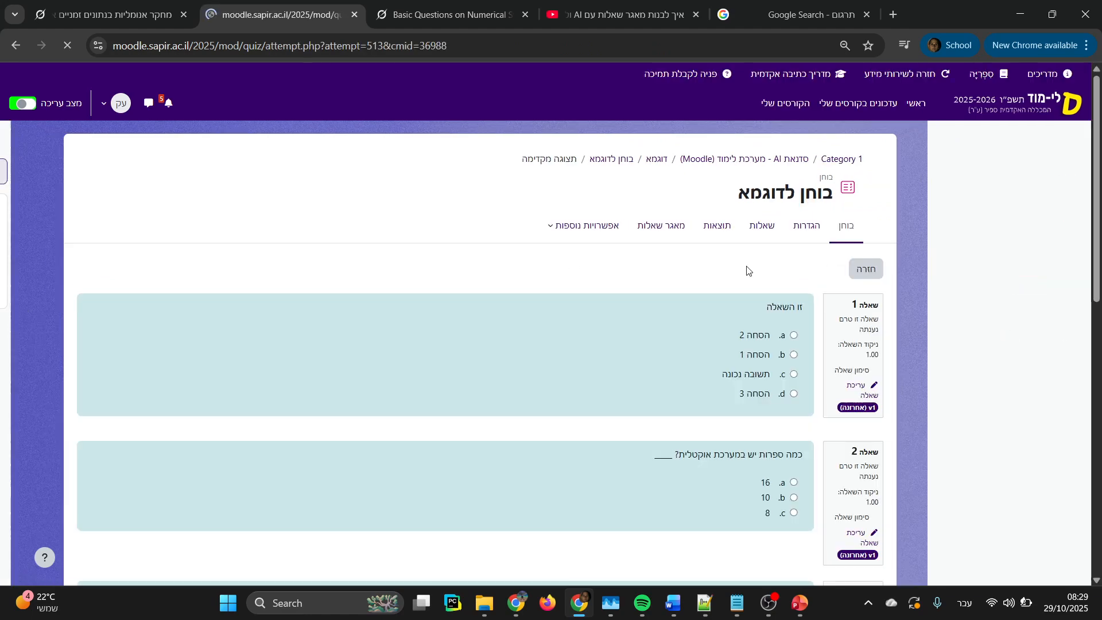
Step: Answer preview questions 1, 2, 4, 5 and 6 with הסחה 1, 16, 4, 12 and 18
{"action": "scroll", "coordinate": [689, 275], "scroll_direction": "down", "scroll_amount": 2}
{"action": "left_click", "coordinate": [797, 211]}
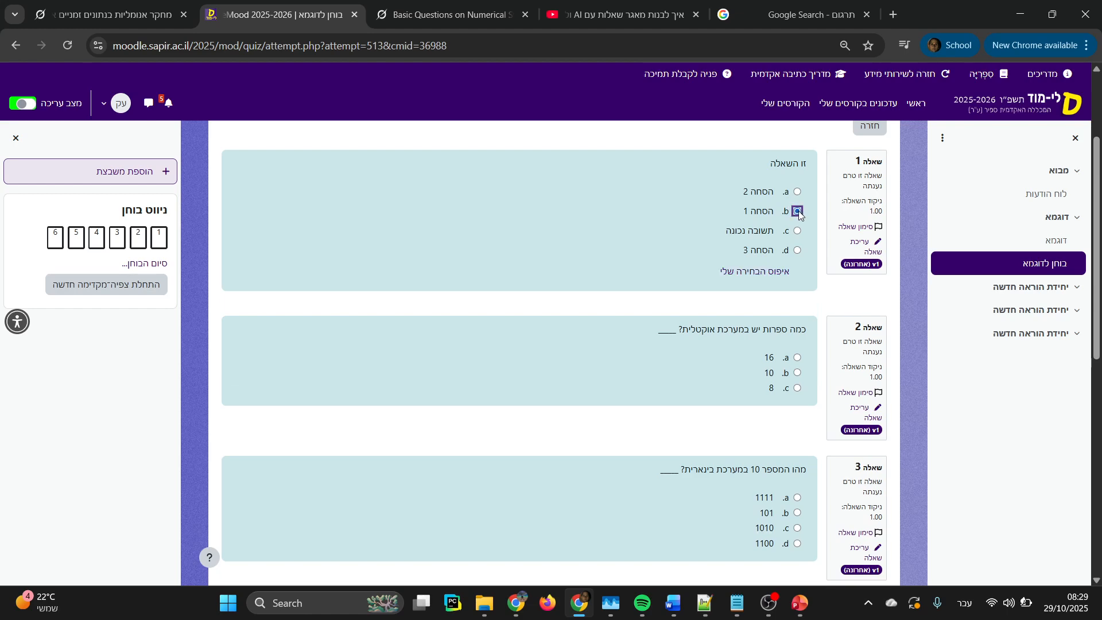
{"action": "left_click", "coordinate": [797, 361]}
{"action": "scroll", "coordinate": [795, 360], "scroll_direction": "down", "scroll_amount": 6}
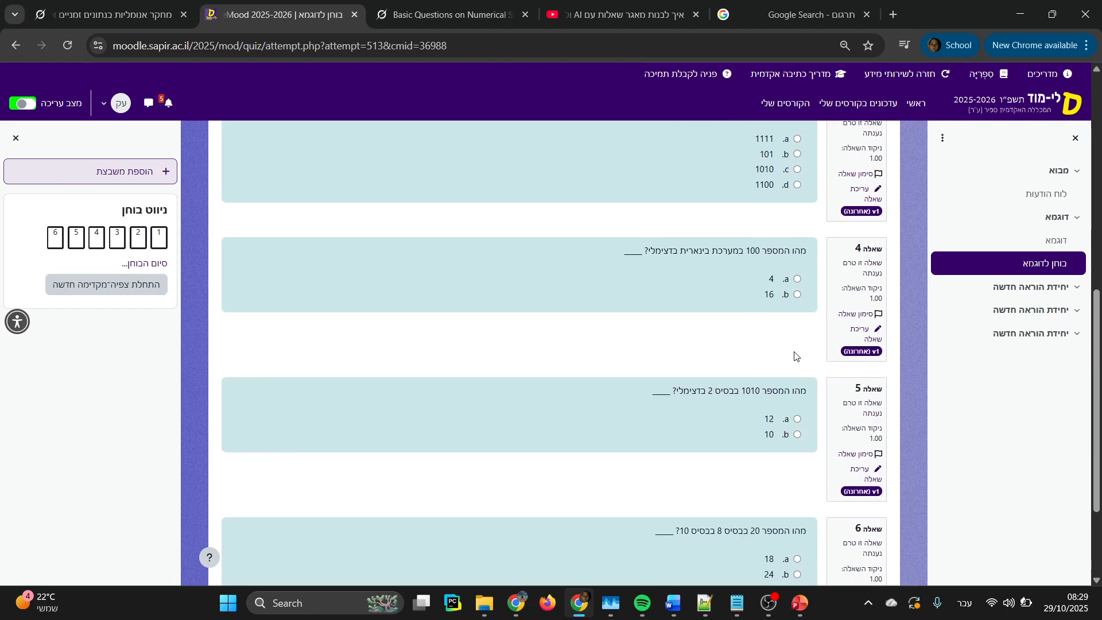
{"action": "left_click", "coordinate": [797, 279]}
{"action": "scroll", "coordinate": [789, 293], "scroll_direction": "down", "scroll_amount": 3}
{"action": "left_click", "coordinate": [797, 276]}
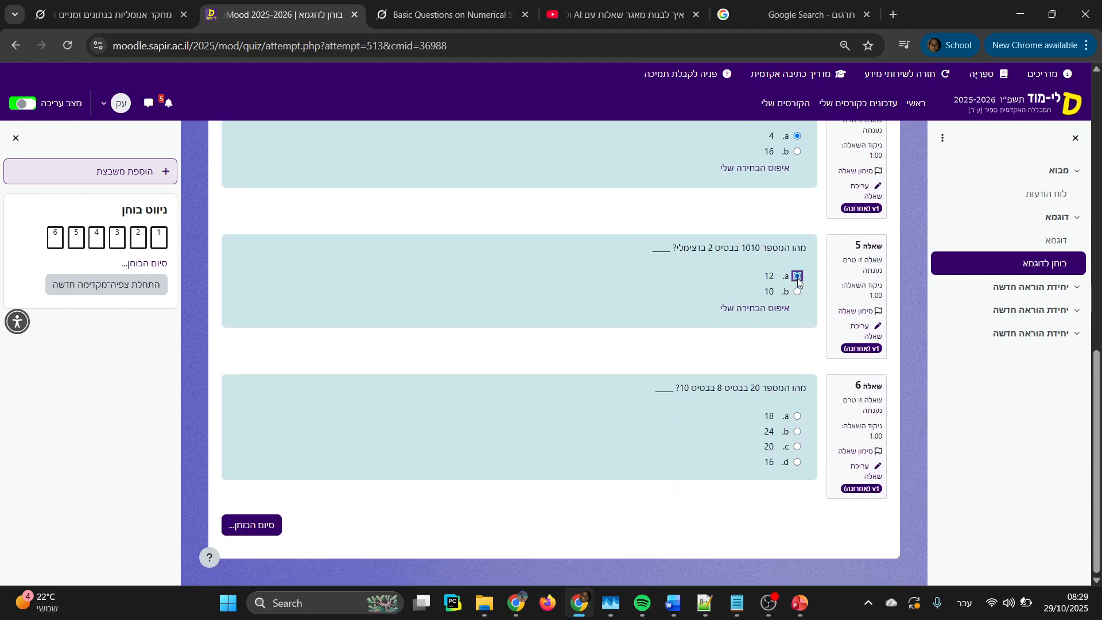
{"action": "left_click", "coordinate": [797, 419]}
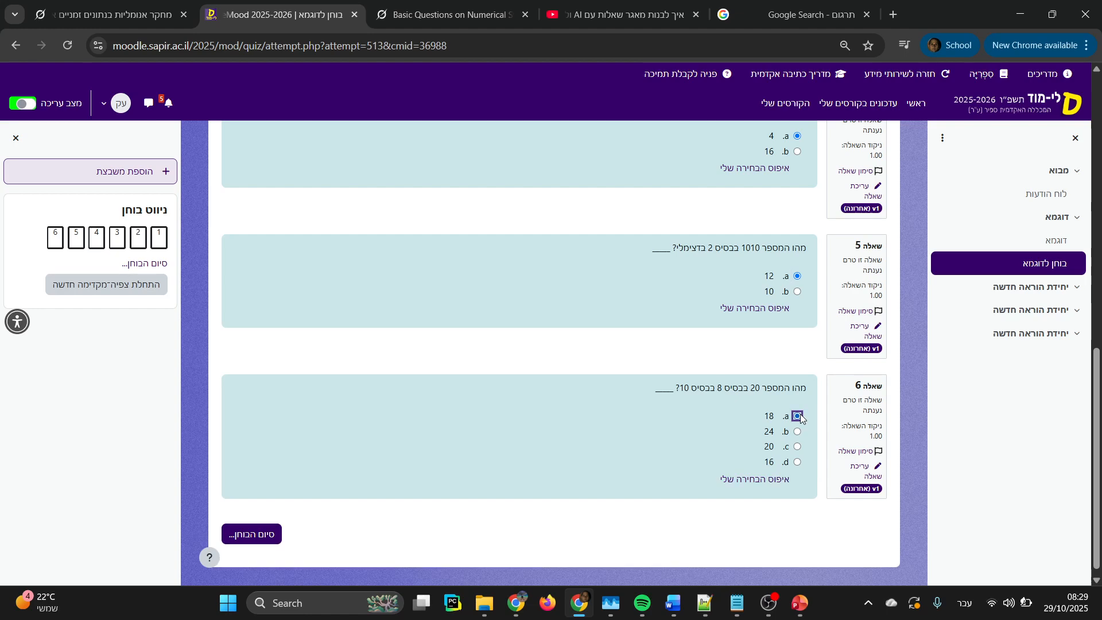
{"action": "left_click", "coordinate": [800, 415]}
{"action": "scroll", "coordinate": [751, 290], "scroll_direction": "up", "scroll_amount": 2}
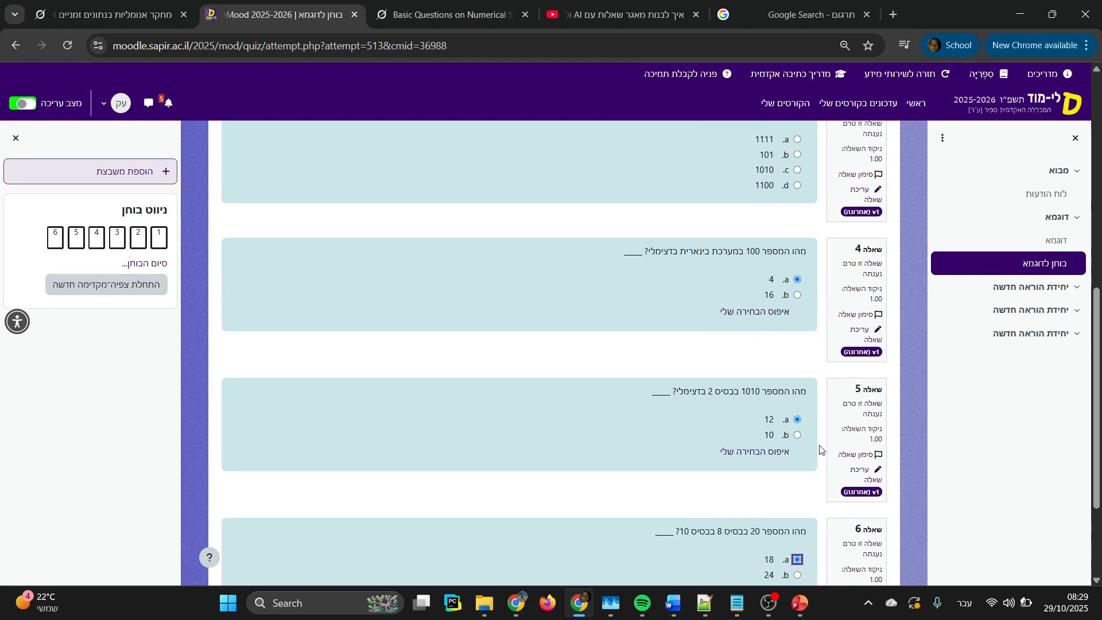
Step: Open question 5 for editing, abandoning the unsaved answers, and review its answer choices, grades and question text
{"action": "scroll", "coordinate": [814, 425], "scroll_direction": "down", "scroll_amount": 1}
{"action": "left_click", "coordinate": [855, 403]}
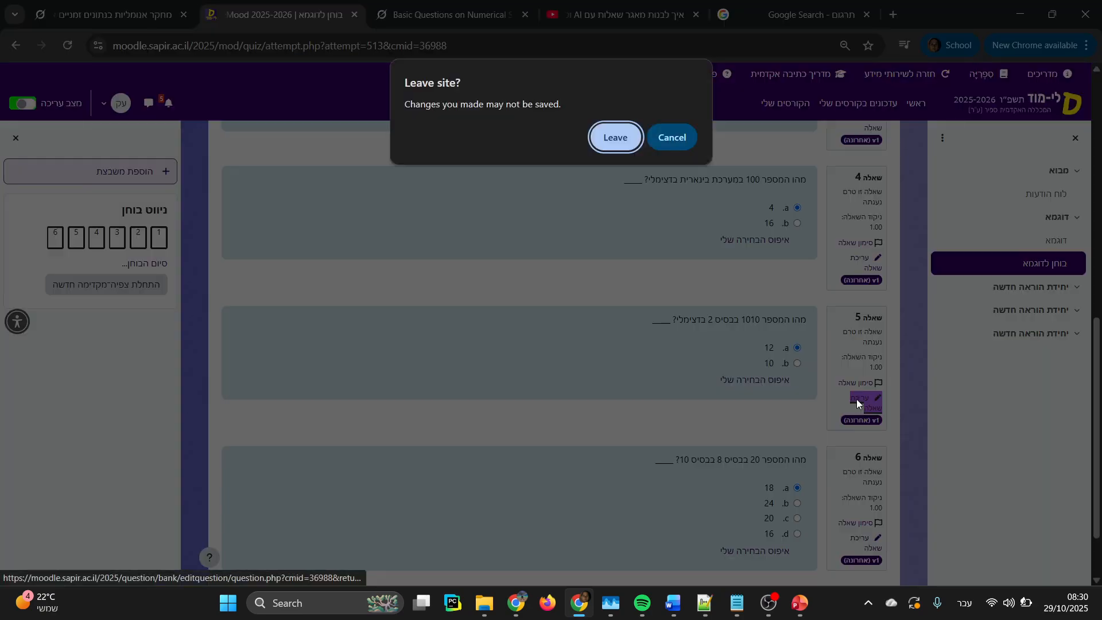
{"action": "left_click", "coordinate": [623, 138]}
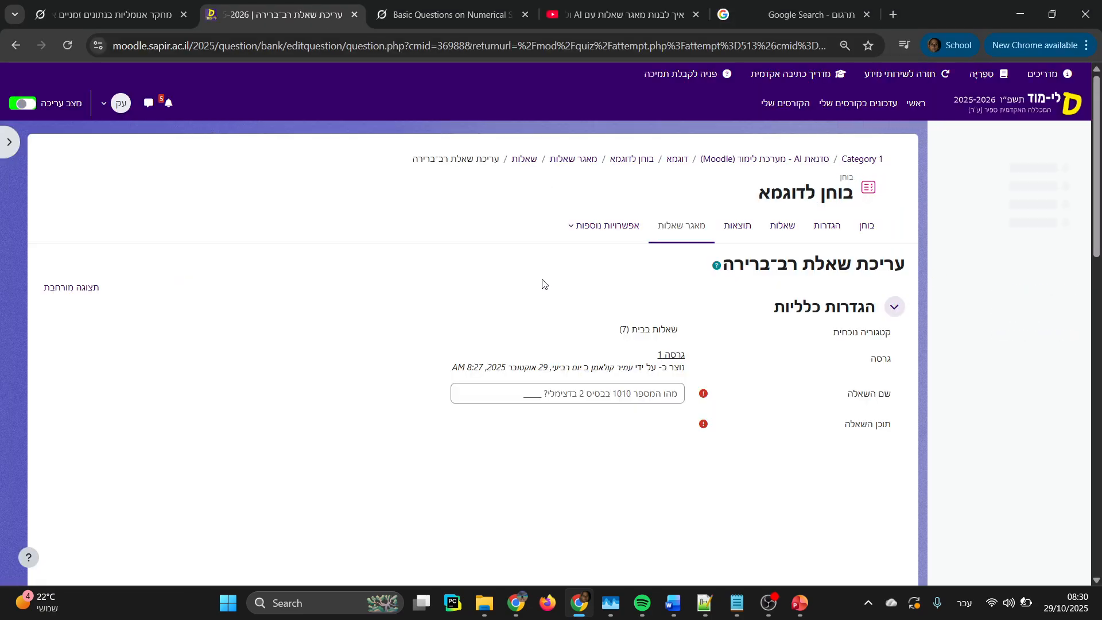
{"action": "scroll", "coordinate": [544, 282], "scroll_direction": "down", "scroll_amount": 3}
{"action": "scroll", "coordinate": [627, 304], "scroll_direction": "down", "scroll_amount": 10}
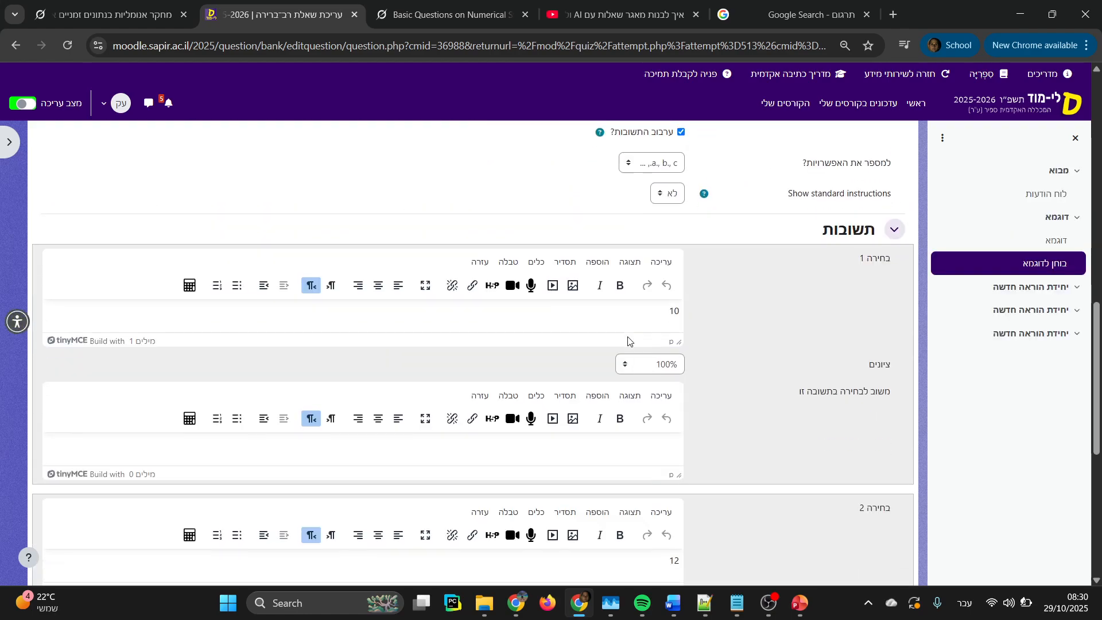
{"action": "scroll", "coordinate": [631, 285], "scroll_direction": "down", "scroll_amount": 10}
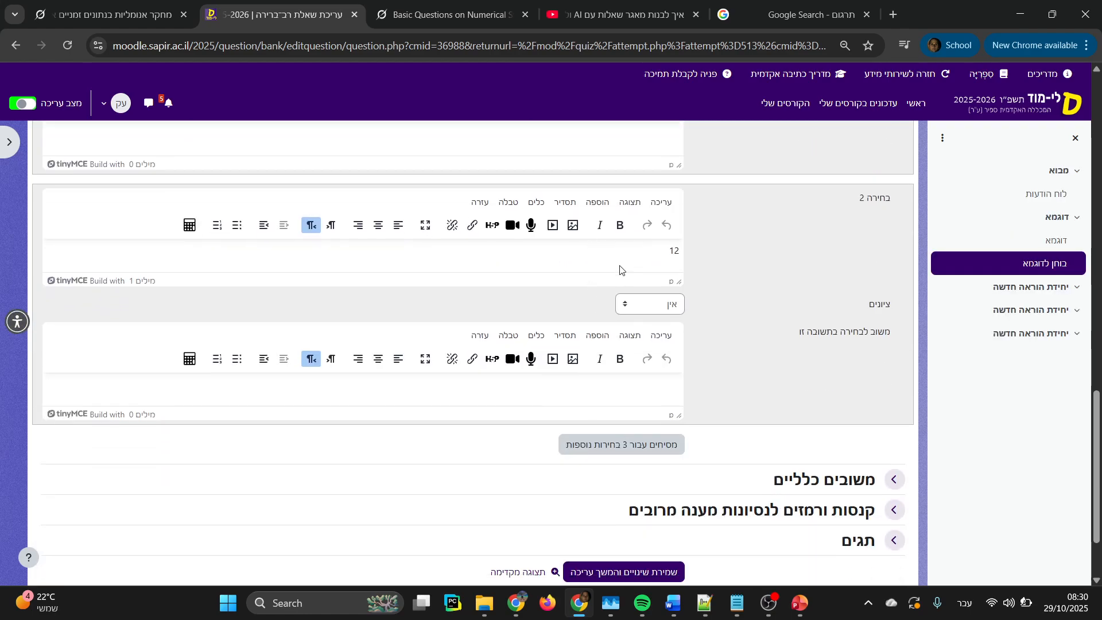
{"action": "scroll", "coordinate": [628, 322], "scroll_direction": "up", "scroll_amount": 10}
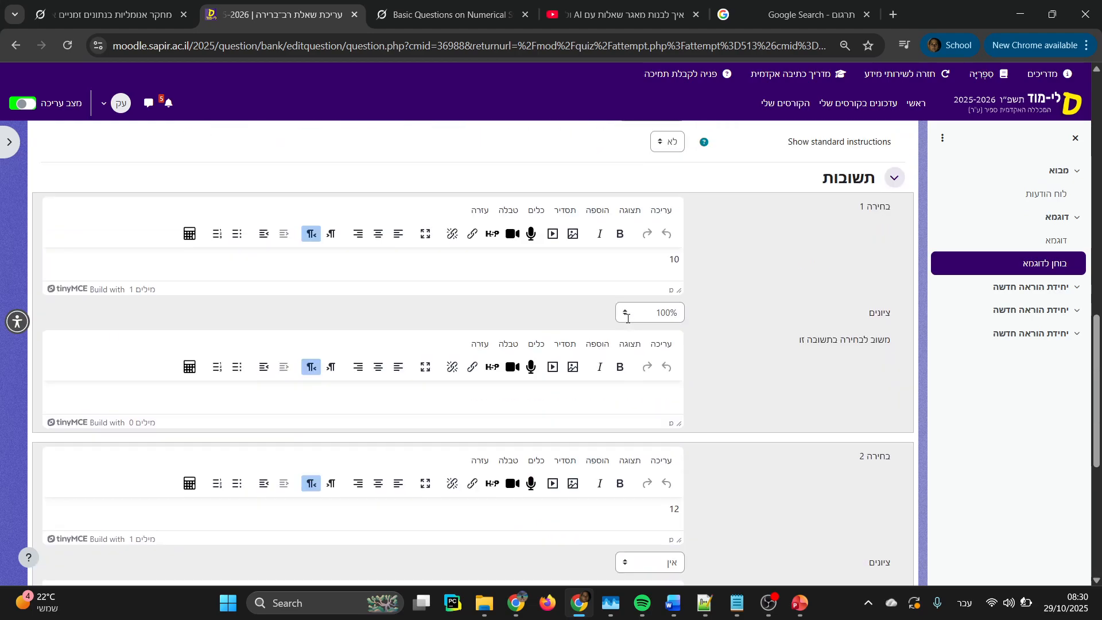
{"action": "scroll", "coordinate": [629, 325], "scroll_direction": "up", "scroll_amount": 10}
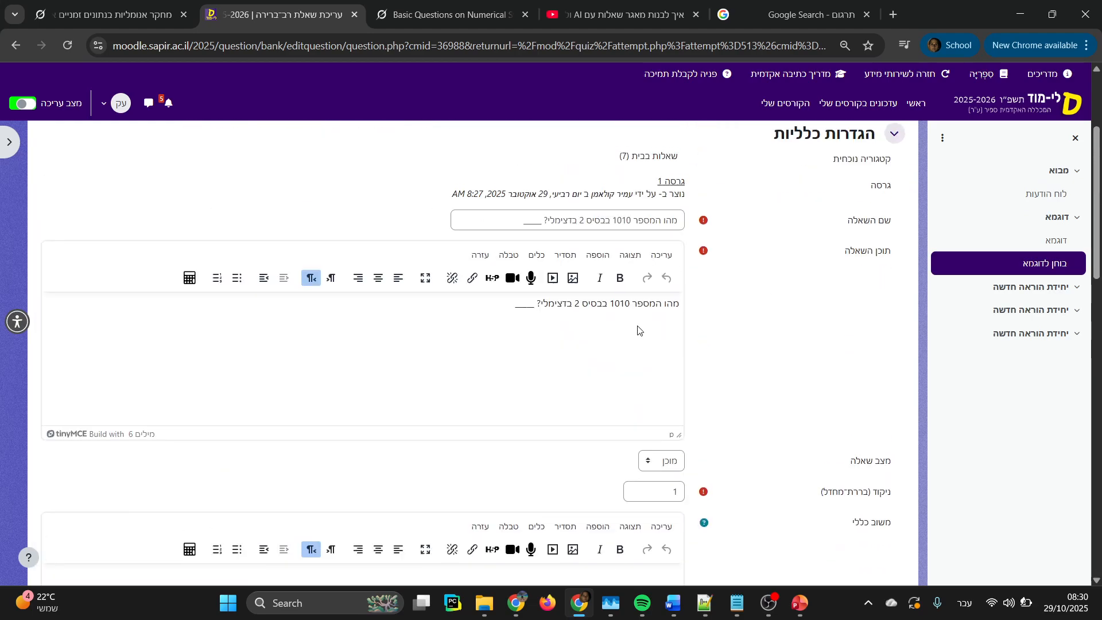
Step: Check the answer options of the 1010 in base 2 question in questions.txt in Notepad++, and return to Chrome
{"action": "left_click", "coordinate": [704, 602]}
{"action": "left_click", "coordinate": [270, 124]}
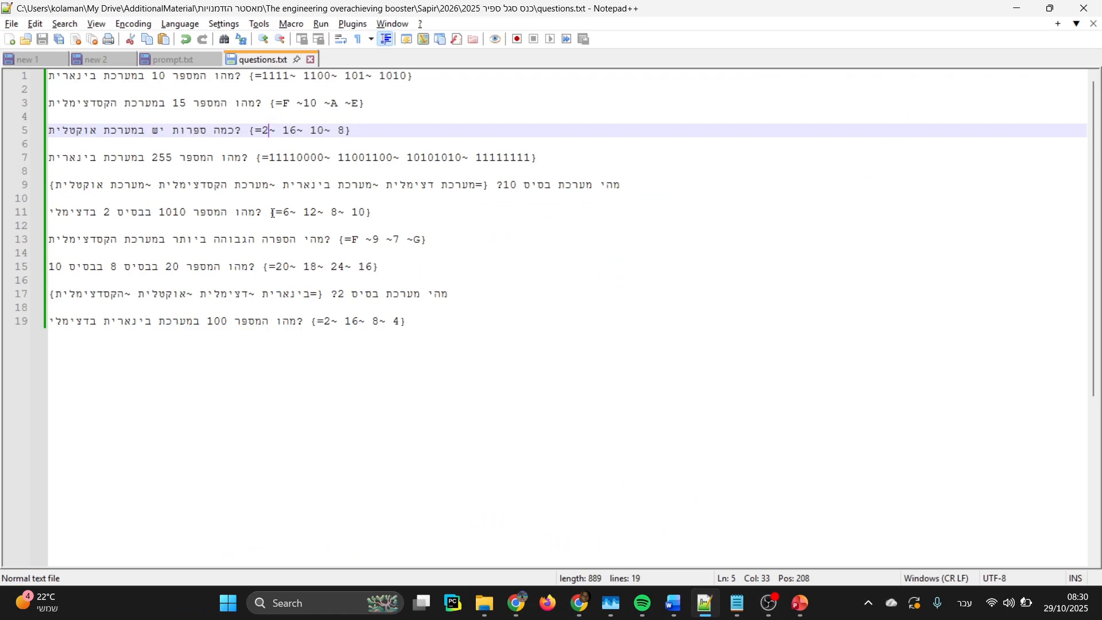
{"action": "left_click_drag", "start_coordinate": [275, 212], "coordinate": [367, 212]}
{"action": "key", "text": "alt+Tab"}
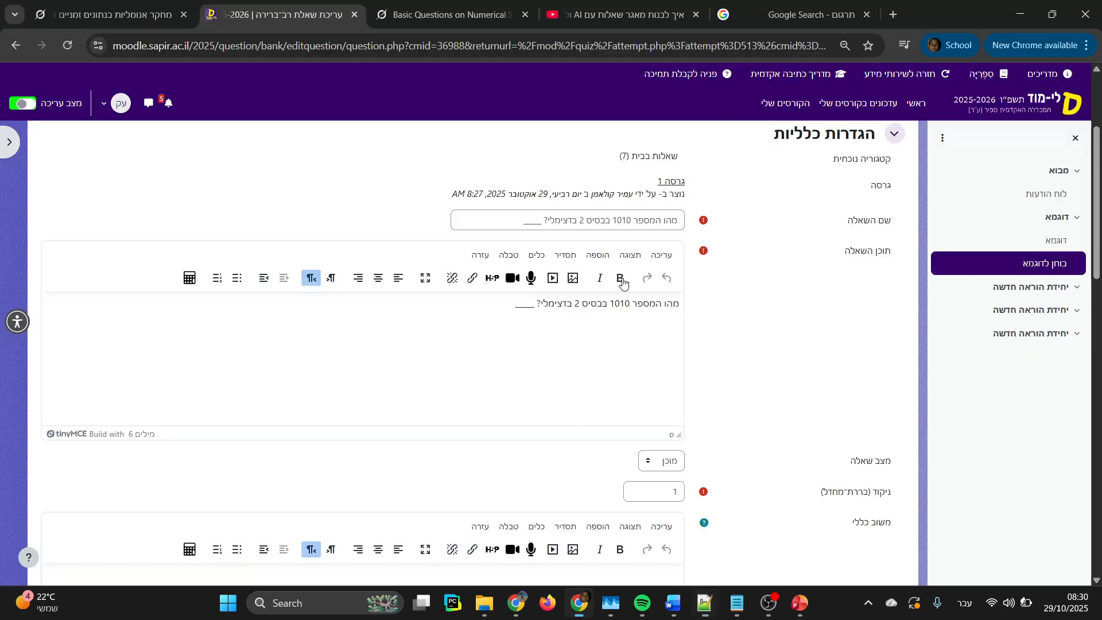
Step: Cancel editing the 1010 question without saving and return to the beginning of the quiz preview
{"action": "scroll", "coordinate": [757, 338], "scroll_direction": "down", "scroll_amount": 10}
{"action": "scroll", "coordinate": [776, 325], "scroll_direction": "down", "scroll_amount": 2}
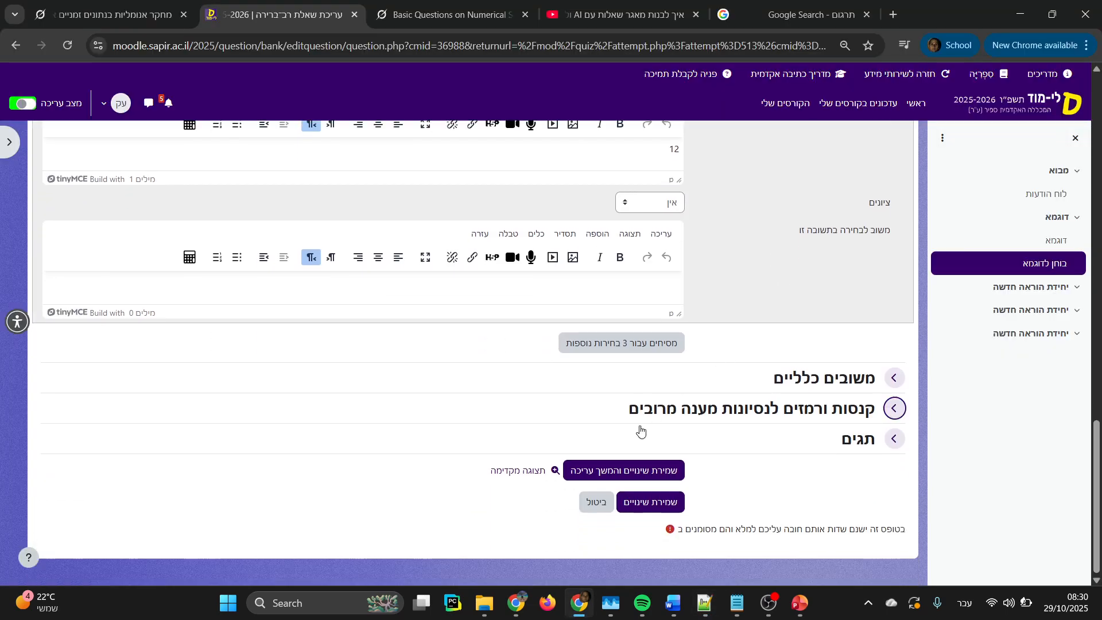
{"action": "left_click", "coordinate": [596, 503]}
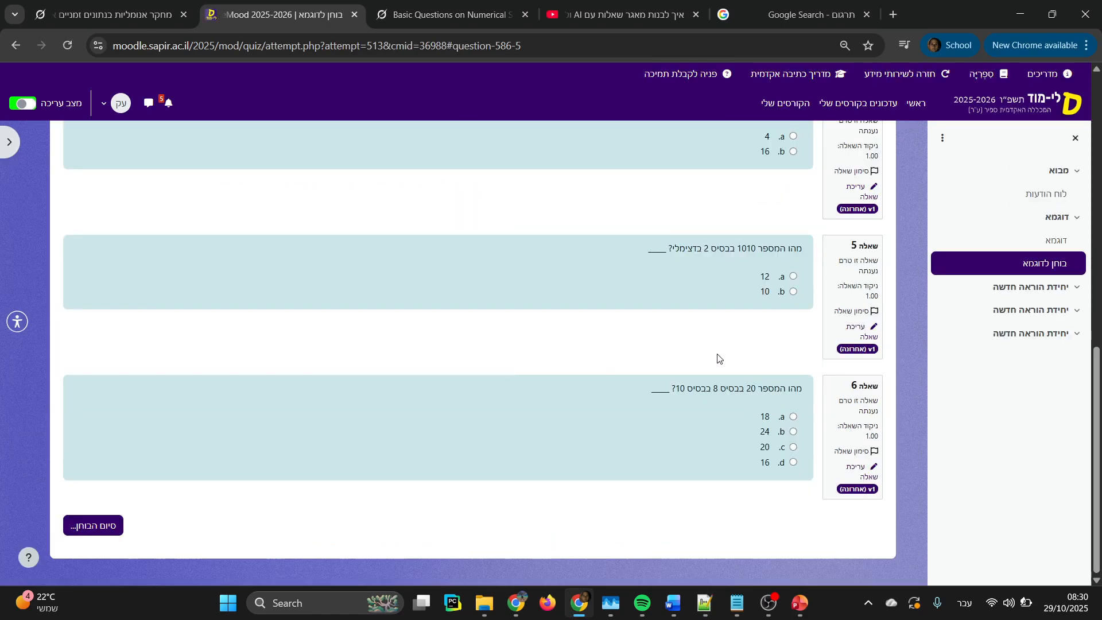
{"action": "scroll", "coordinate": [740, 309], "scroll_direction": "up", "scroll_amount": 10}
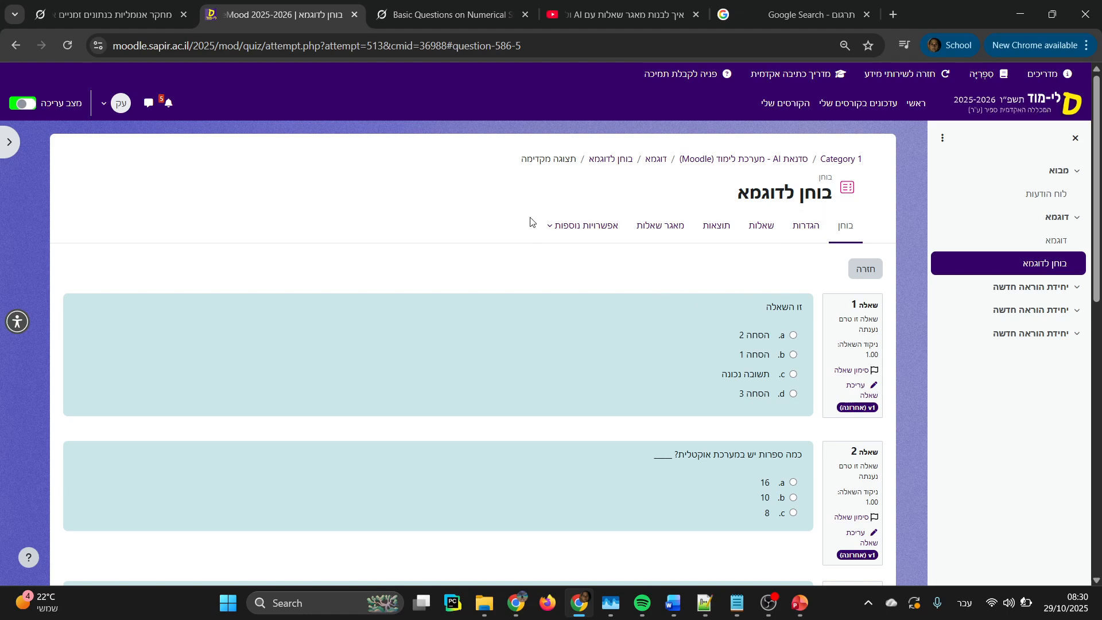
Step: Switch to the running PowerPoint slide show of flipped_classroom.pptx
{"action": "mouse_move", "coordinate": [799, 603]}
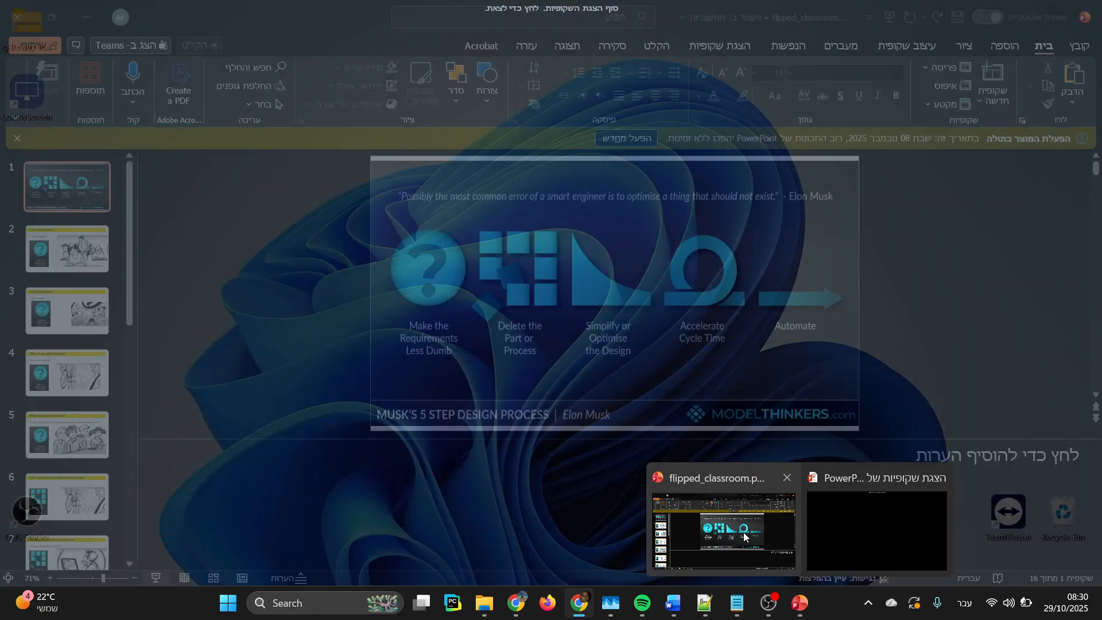
{"action": "left_click", "coordinate": [744, 537]}
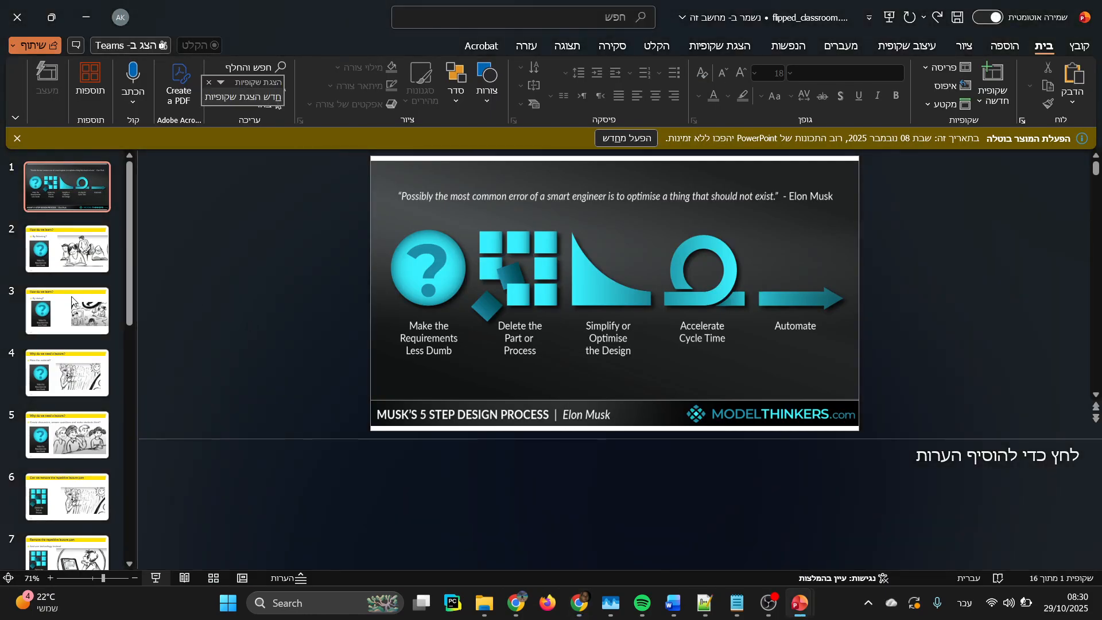
{"action": "left_click", "coordinate": [838, 605]}
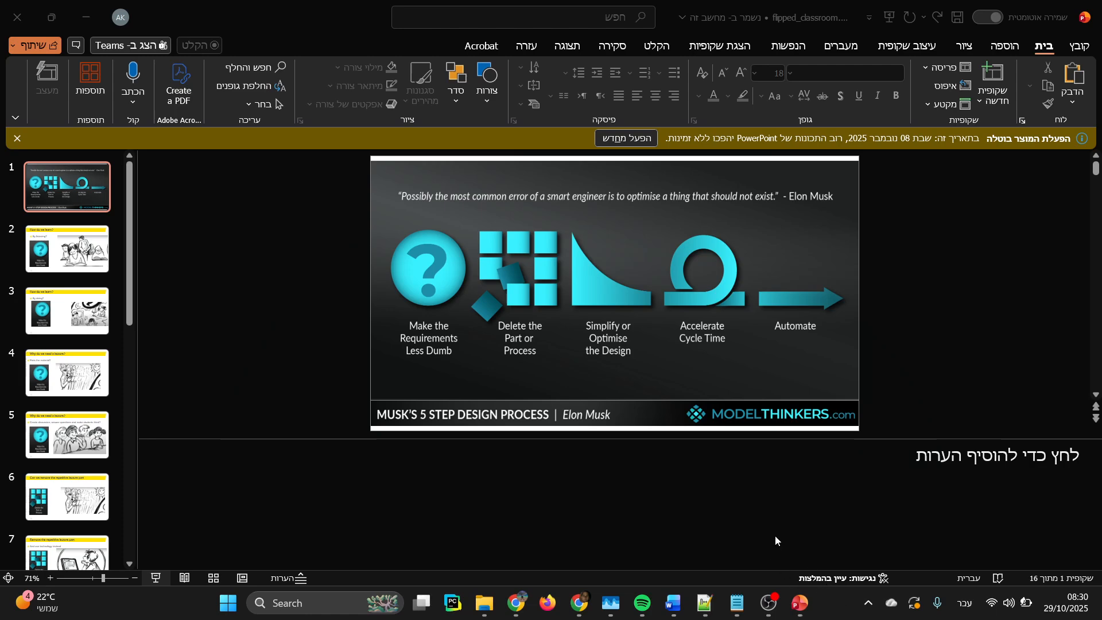
{"action": "key", "text": "alt+Tab"}
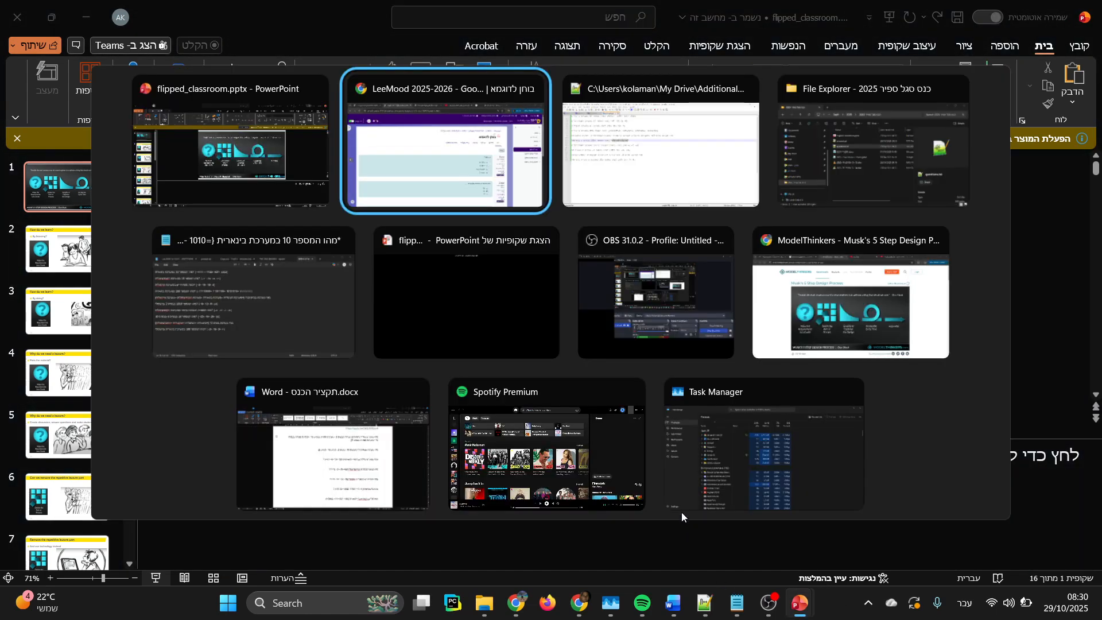
{"action": "key", "text": "alt+Tab"}
{"action": "key", "text": "alt+Tab"}
{"action": "key", "text": "alt+Tab"}
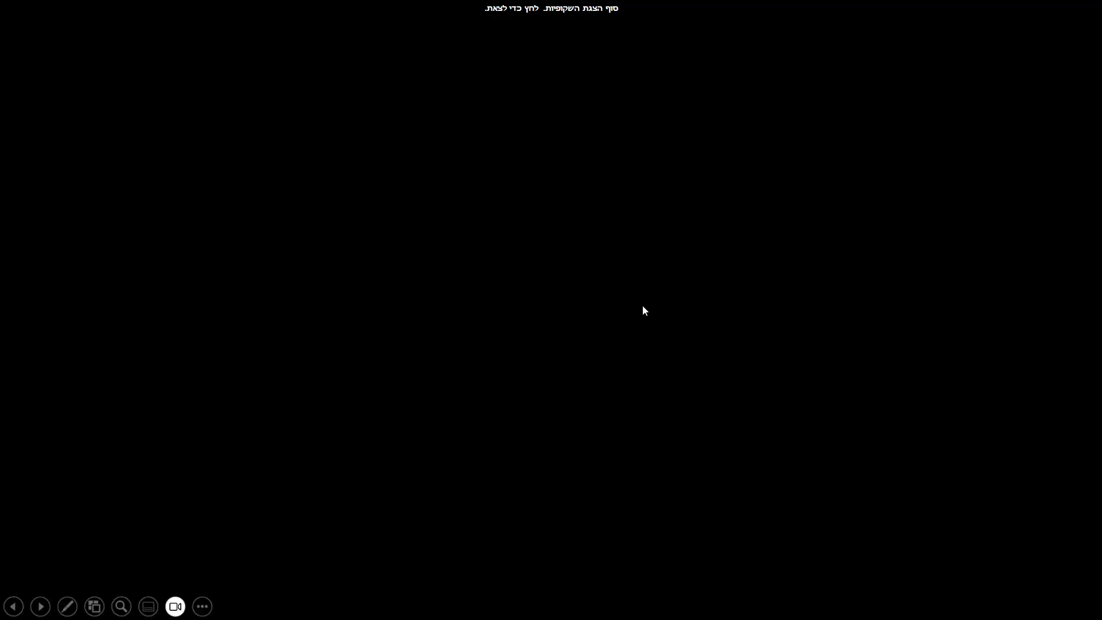
Step: Go back through the slide show to slide 12, about students learning and helping each other by doing group work
{"action": "key", "text": "Left"}
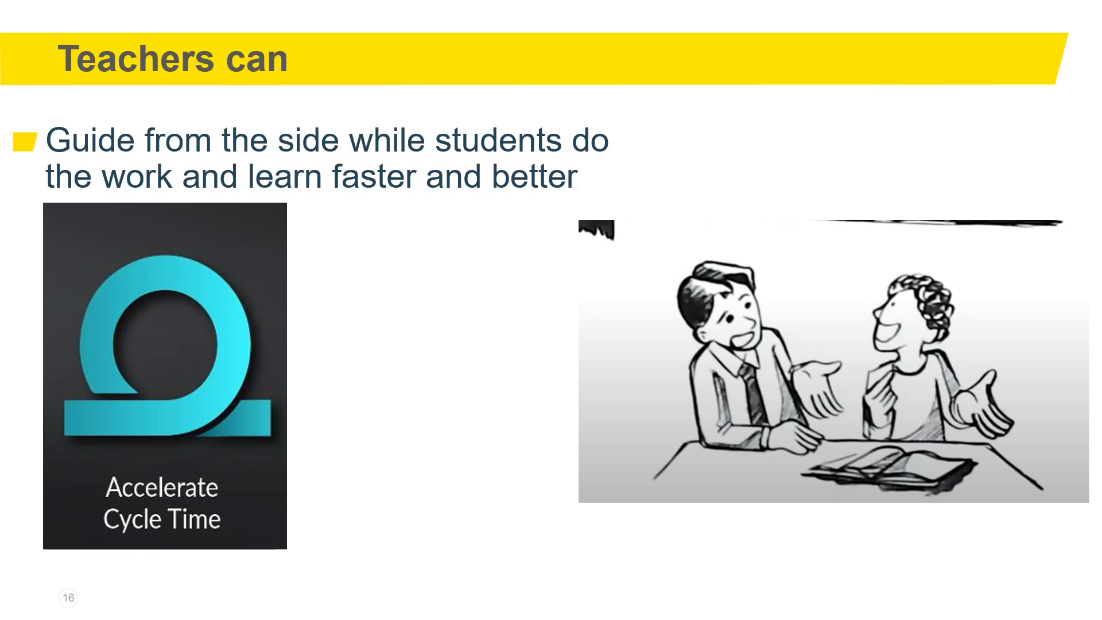
{"action": "key", "text": "Left"}
{"action": "key", "text": "Left"}
{"action": "key", "text": "Left"}
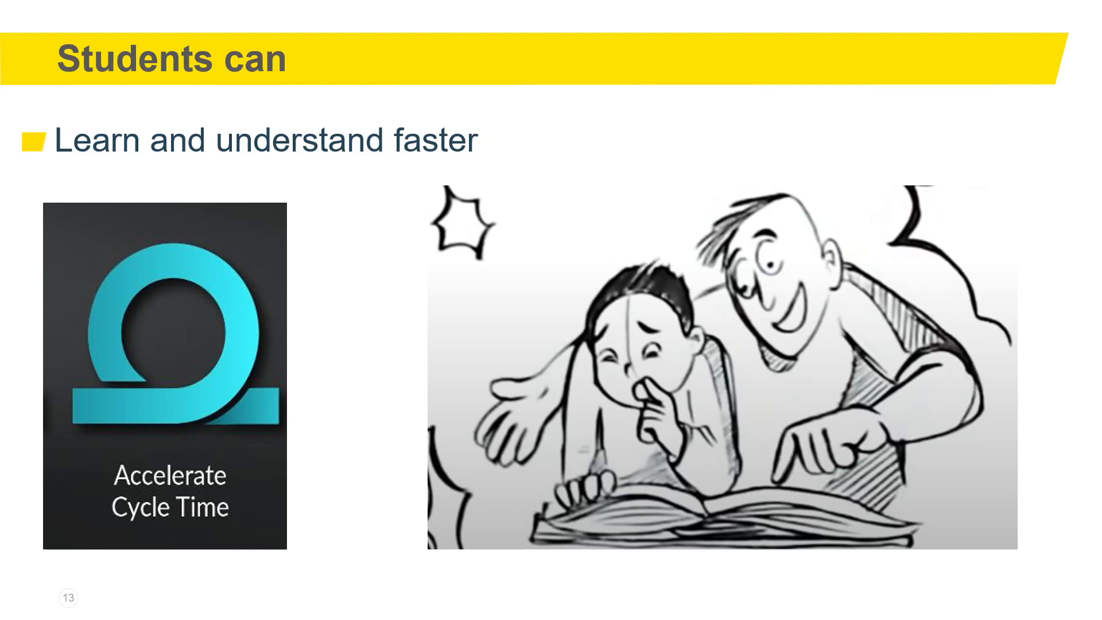
{"action": "key", "text": "Left"}
{"action": "key", "text": "Left"}
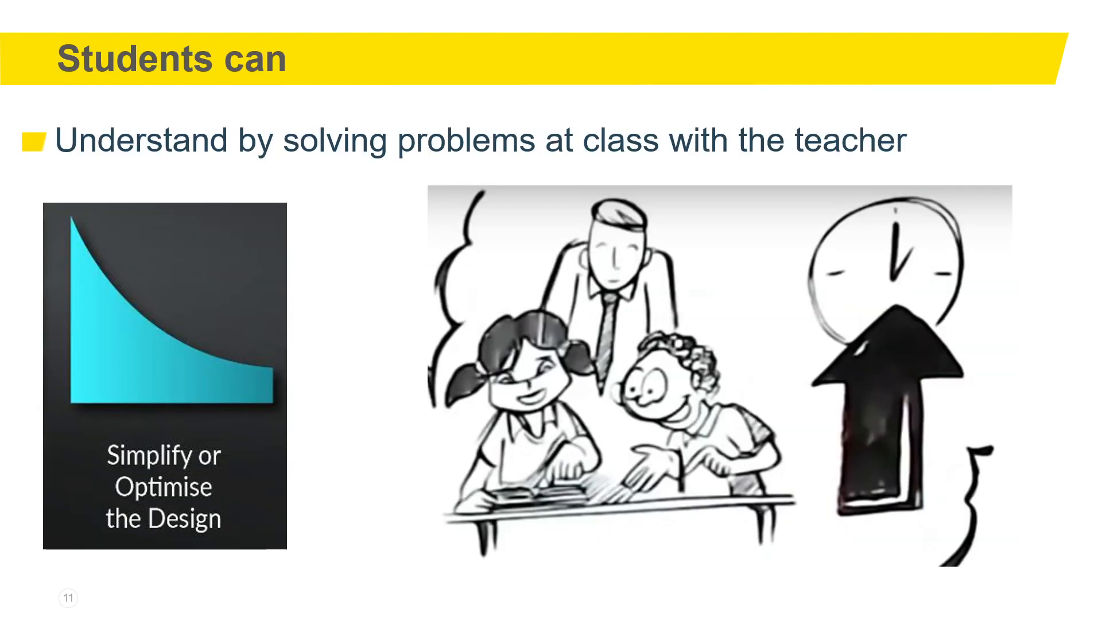
{"action": "key", "text": "Right"}
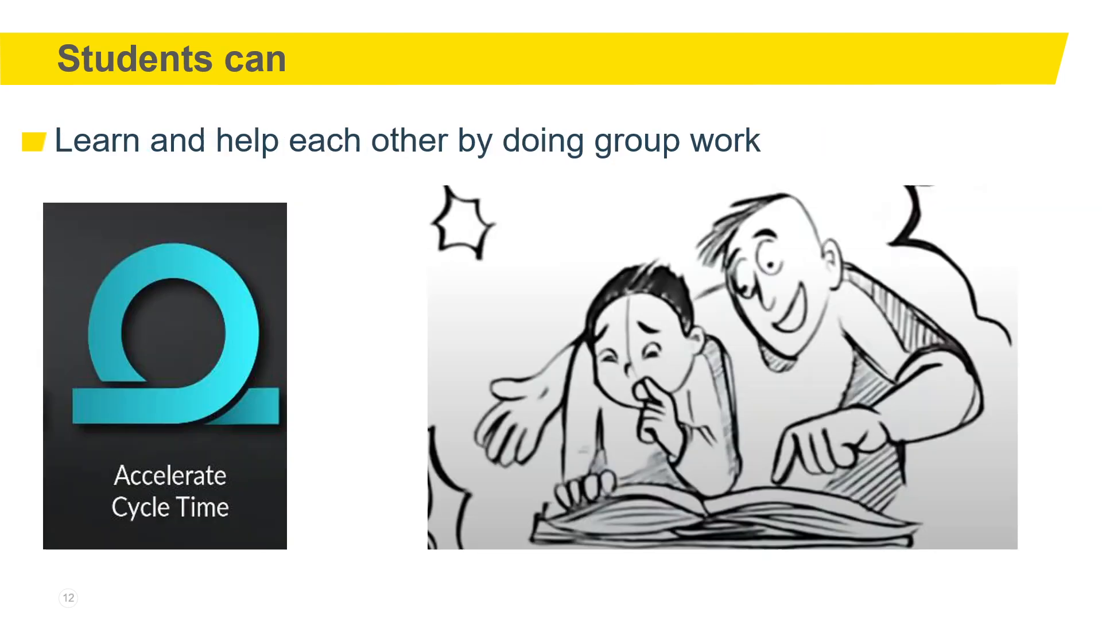